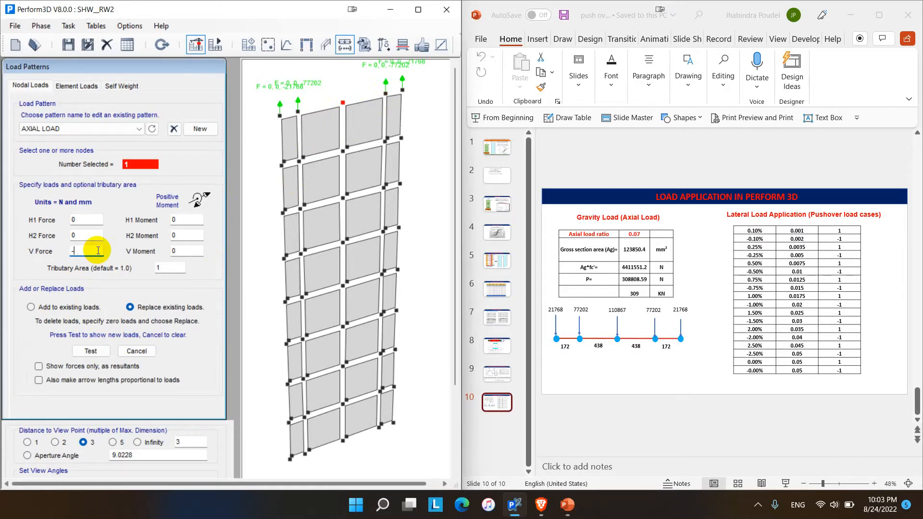
- Apply a vertical force of -110867 N to the wall's top centre node in the AXIAL LOAD pattern
type("110867")
left_click(91, 351)
left_click(96, 349)
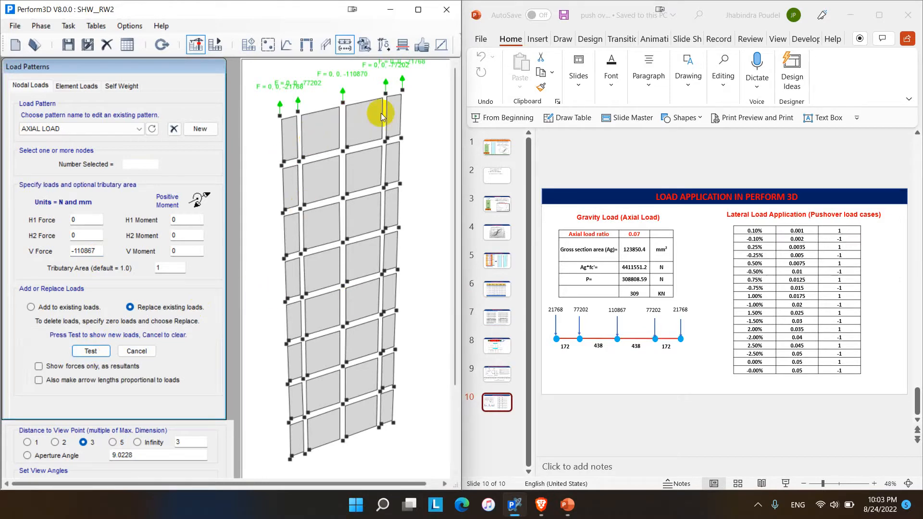
- Create a new self-weight load pattern named SELF WEIGHT
left_click(79, 87)
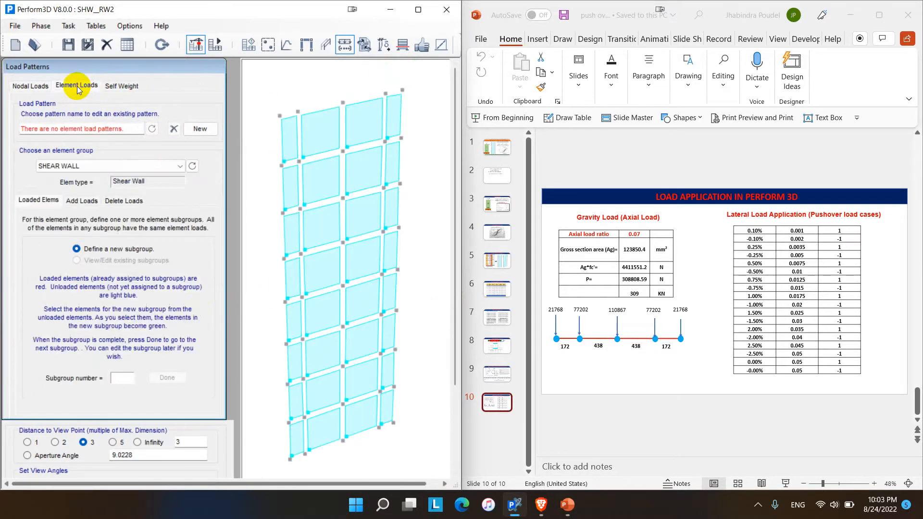
left_click(123, 87)
left_click(199, 157)
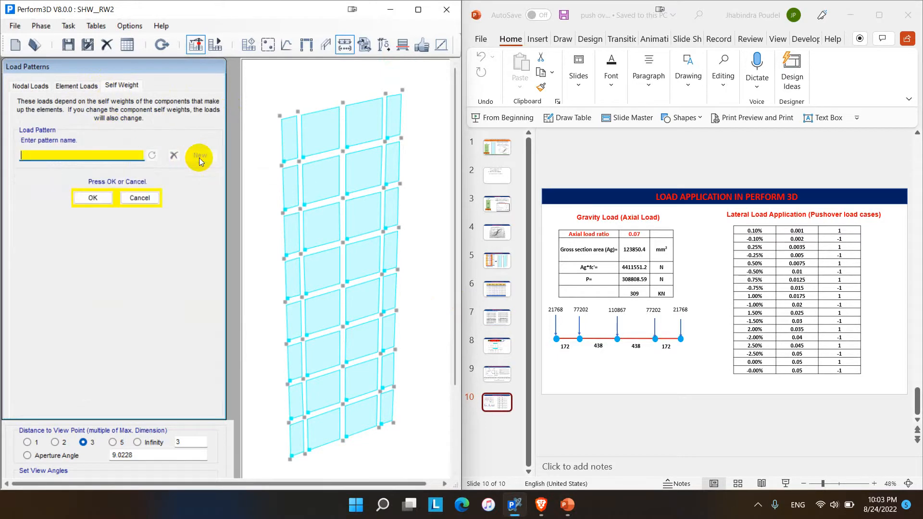
type("SELF WEIGHT")
left_click(93, 198)
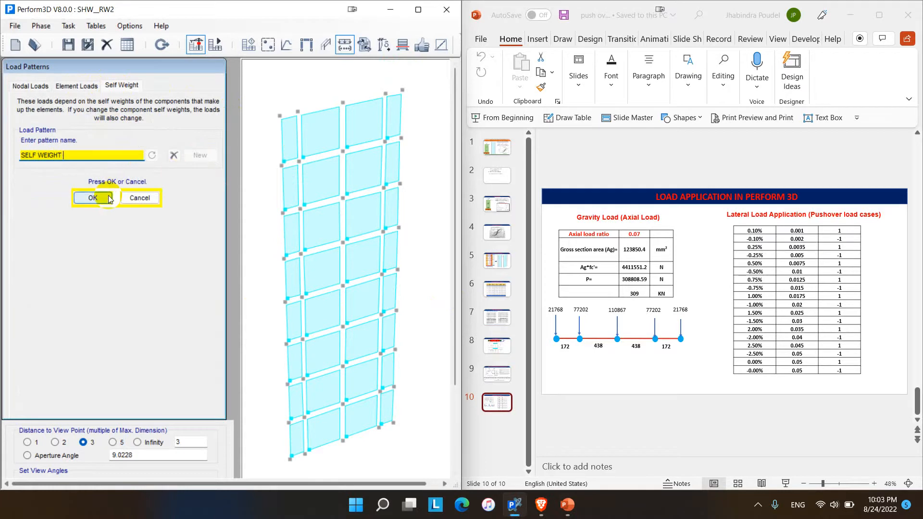
- Add all elements of the SHEAR WALL group to the SELF WEIGHT load pattern
scroll(272, 179, "down", 2)
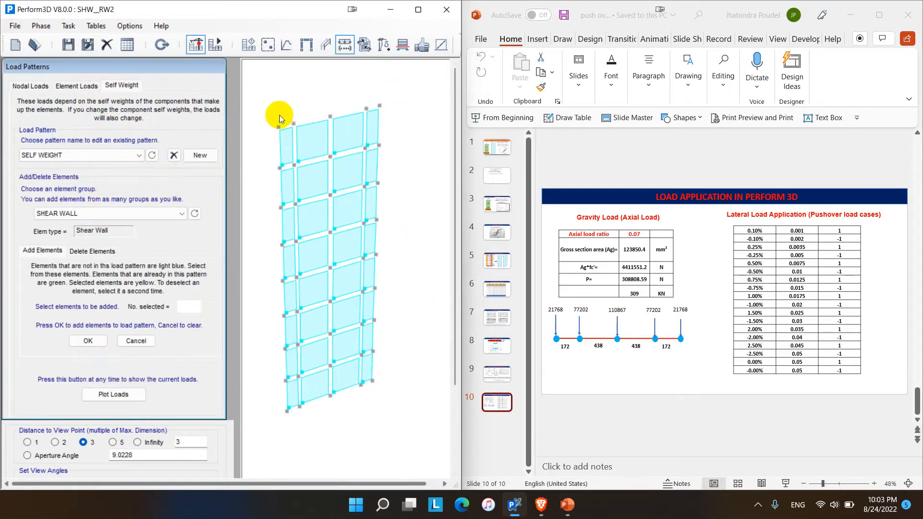
left_click(267, 103)
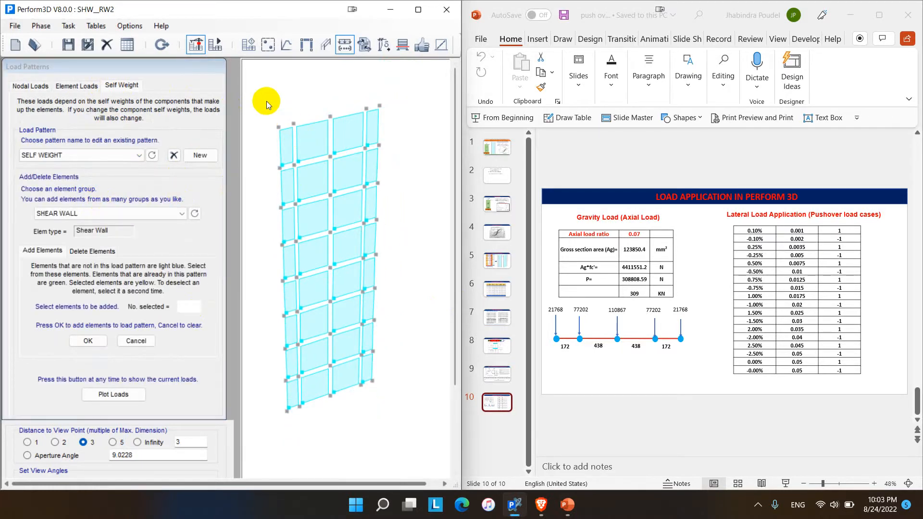
left_click_drag(266, 101, 416, 411)
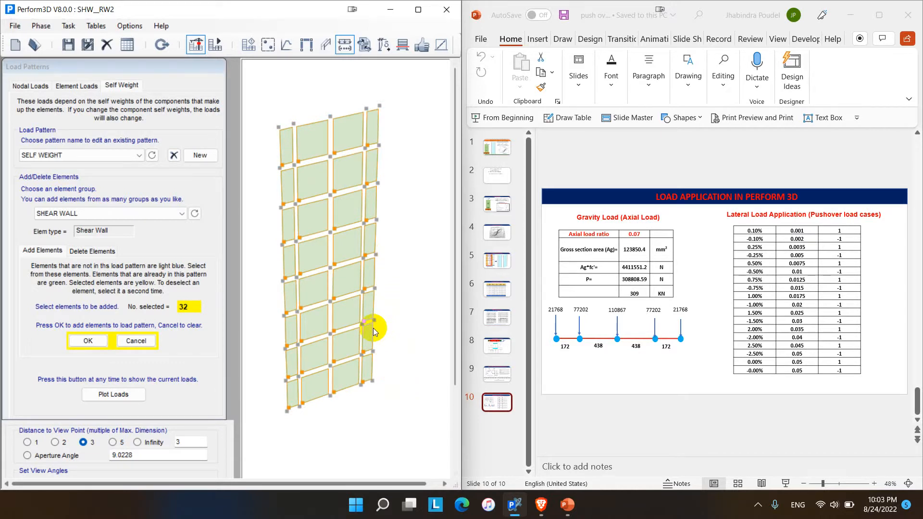
left_click(87, 341)
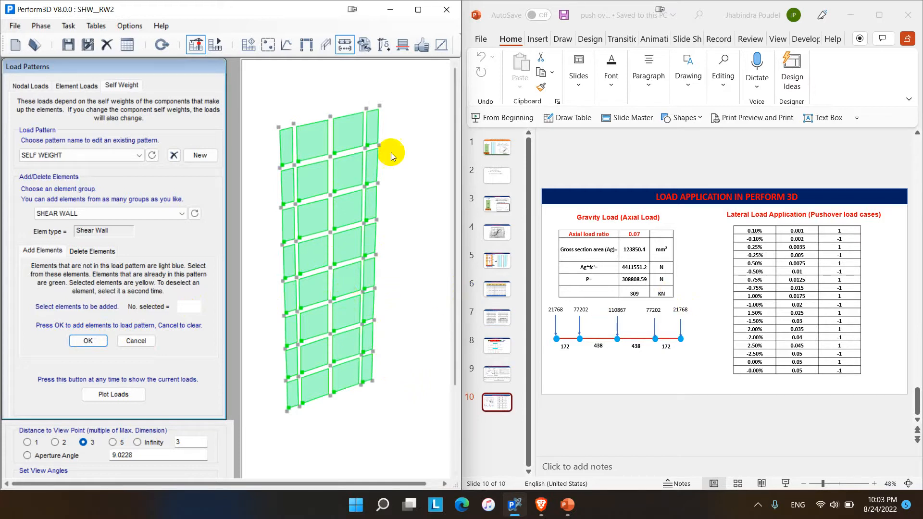
- Define a simple H1 drift named Roof Drift between the wall's top centre node and bottom centre node
left_click(847, 16)
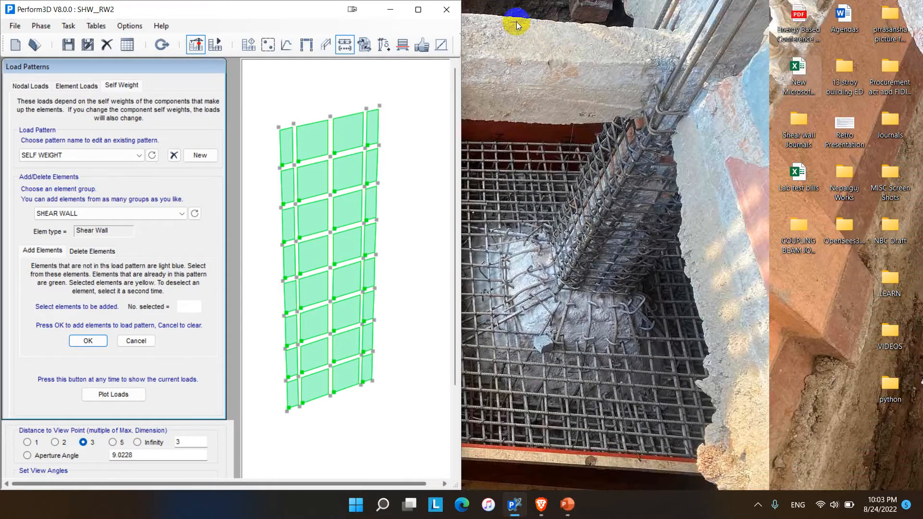
left_click(418, 10)
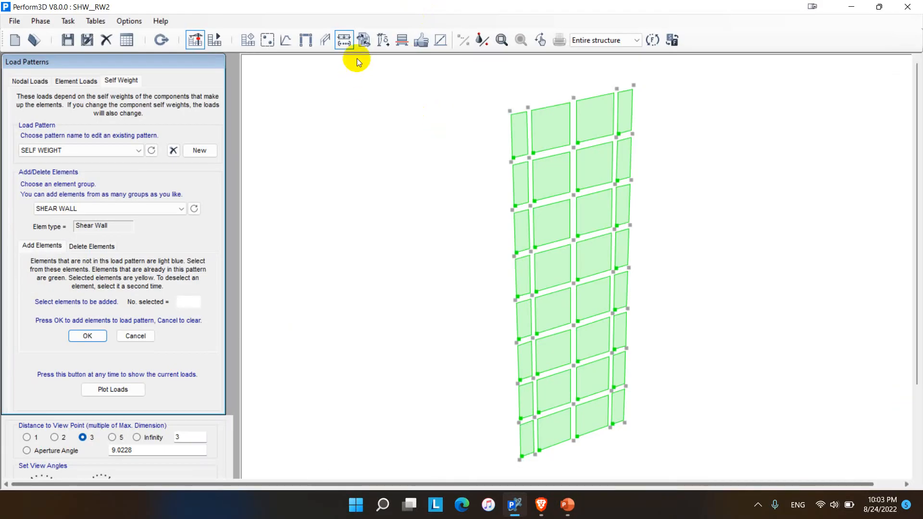
left_click(382, 40)
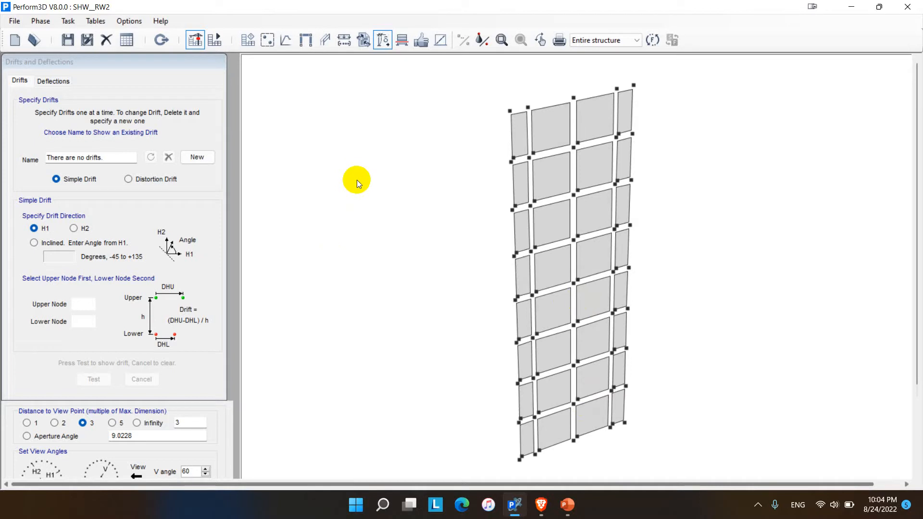
left_click(191, 158)
type("R")
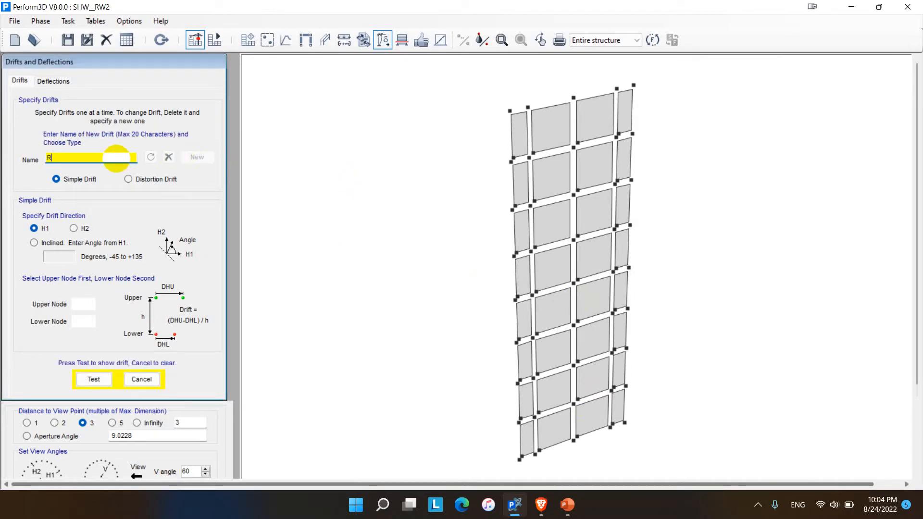
type("oof Drift")
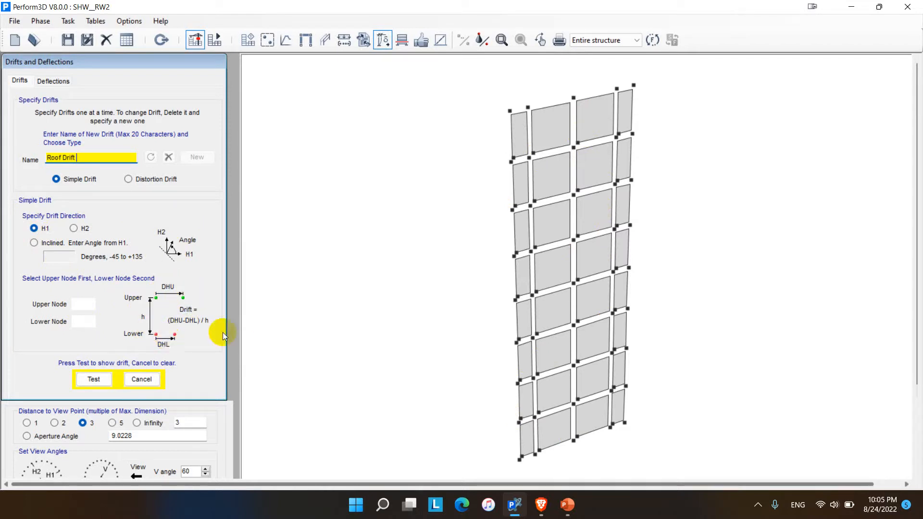
left_click(573, 99)
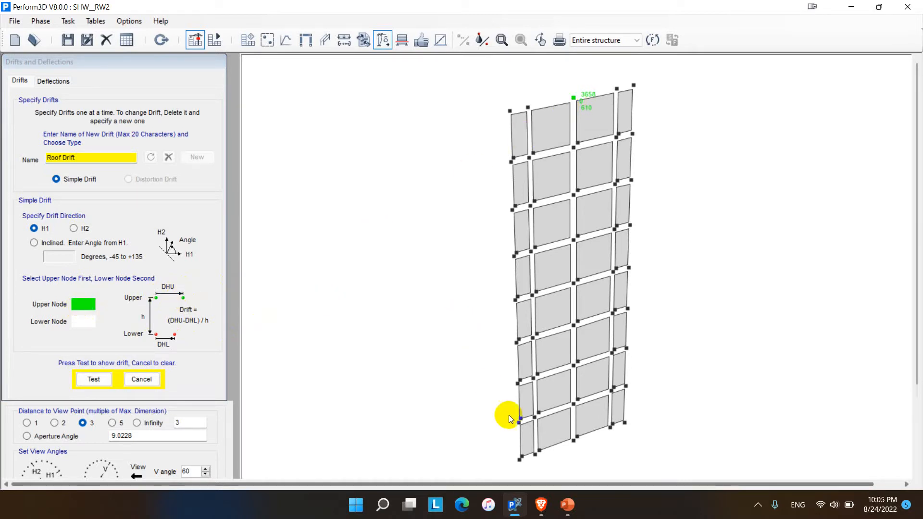
left_click(574, 441)
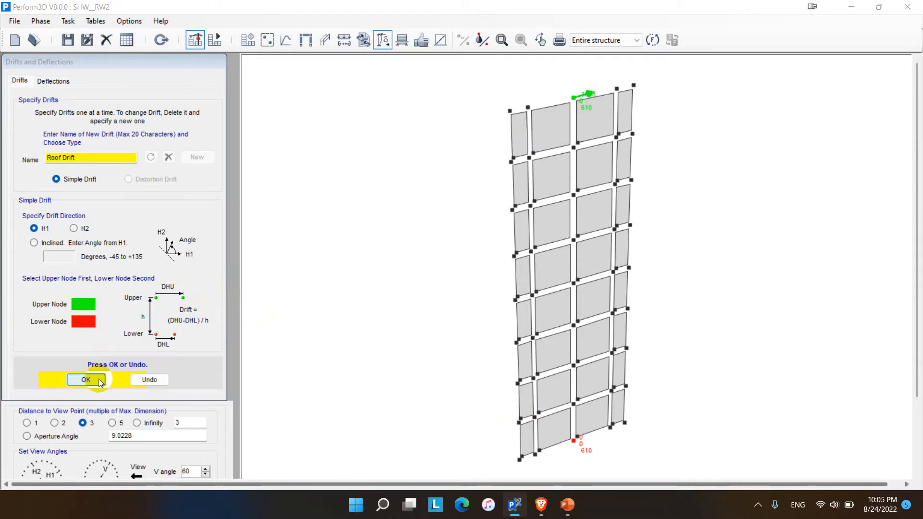
left_click(95, 378)
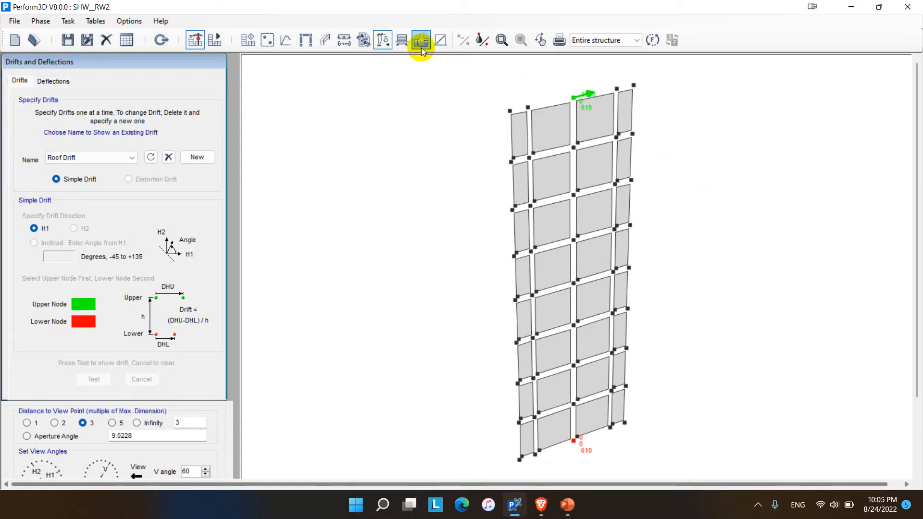
- Create a structure section named BASE with its reference point at the section midpoint
left_click(403, 43)
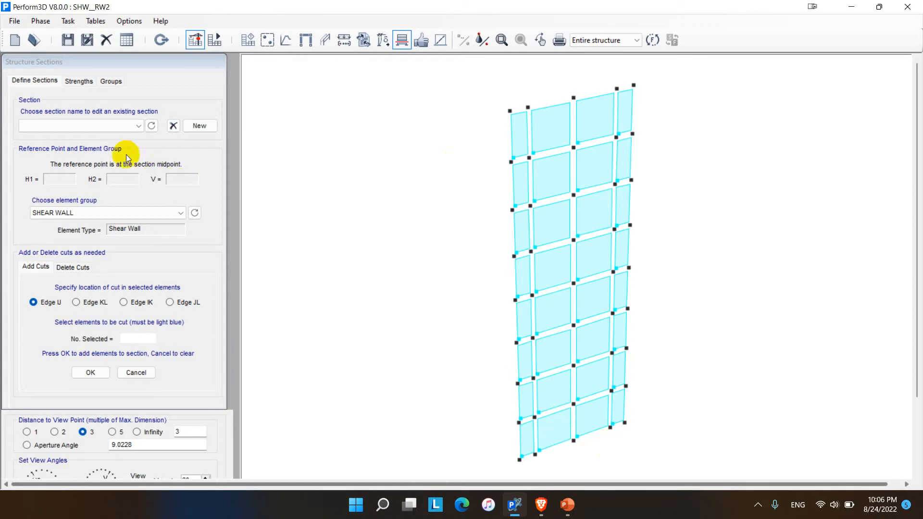
left_click(200, 127)
type("BASE")
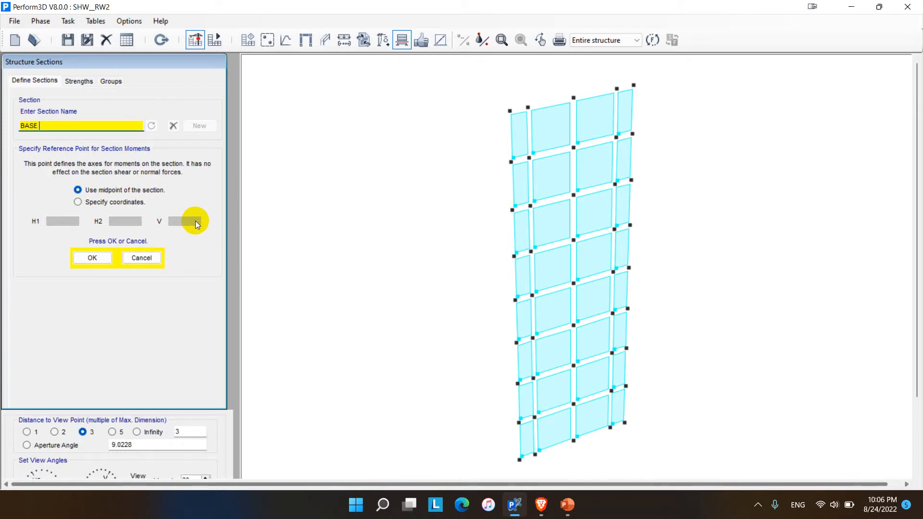
left_click(92, 258)
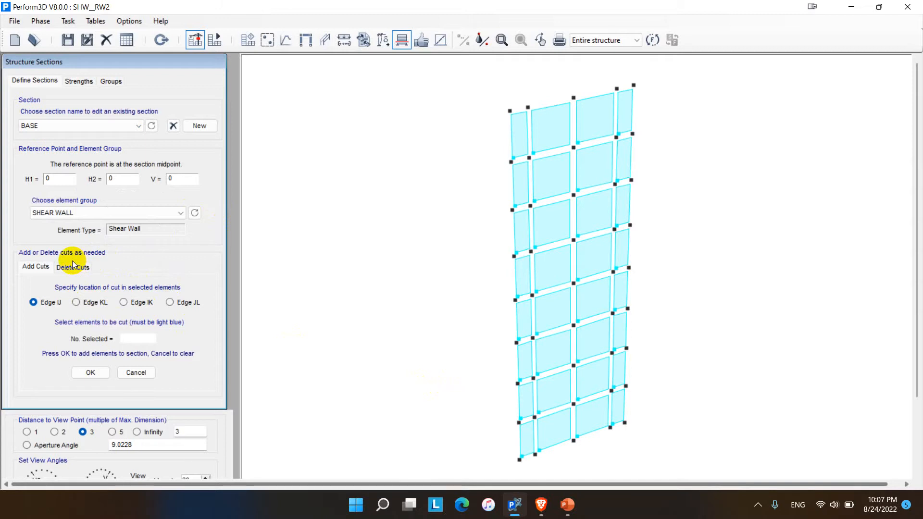
- Add cuts to the BASE section along edge IJ of the four bottom-row shear wall elements
left_click(524, 454)
left_click(552, 446)
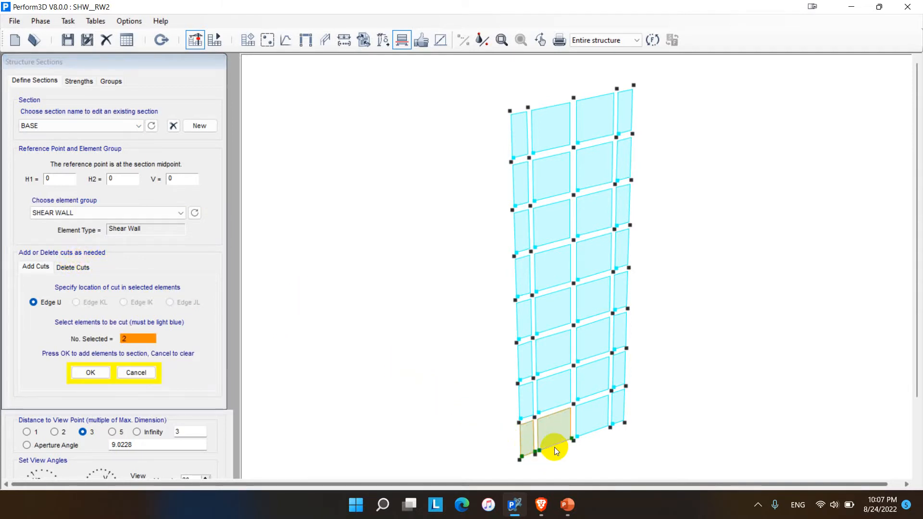
left_click(593, 430)
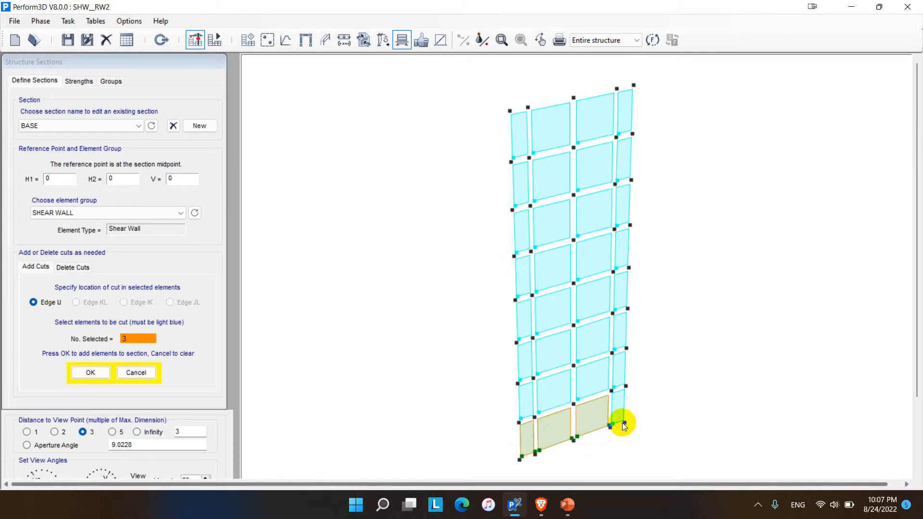
left_click(86, 373)
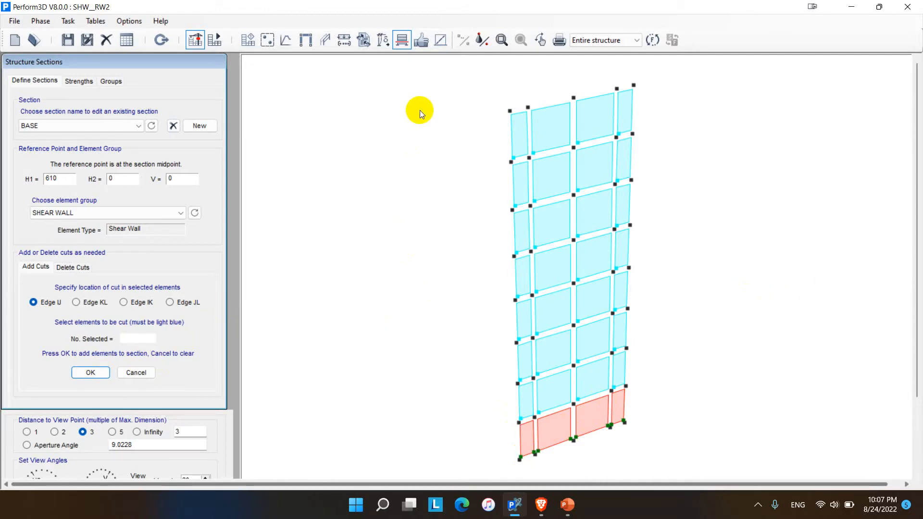
- Create a new limit state of type Drift named ROOF DRIFT
left_click(420, 41)
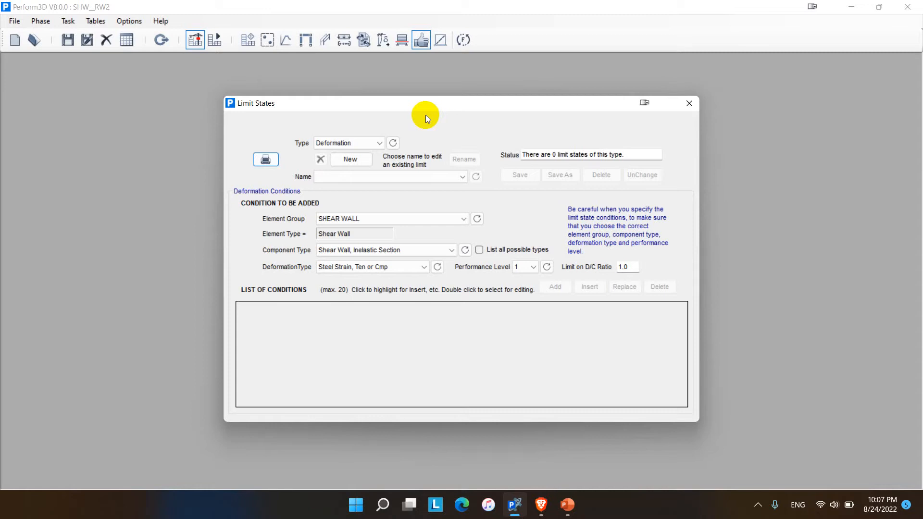
left_click(378, 143)
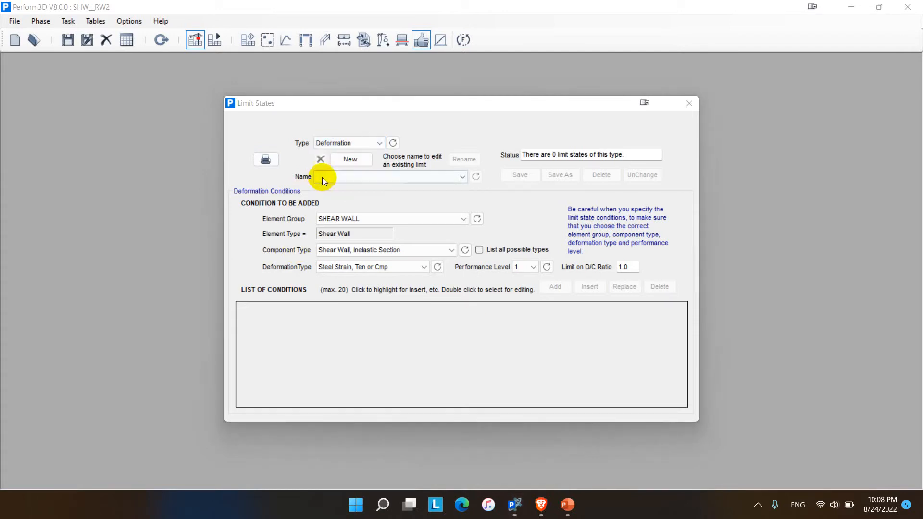
left_click(343, 143)
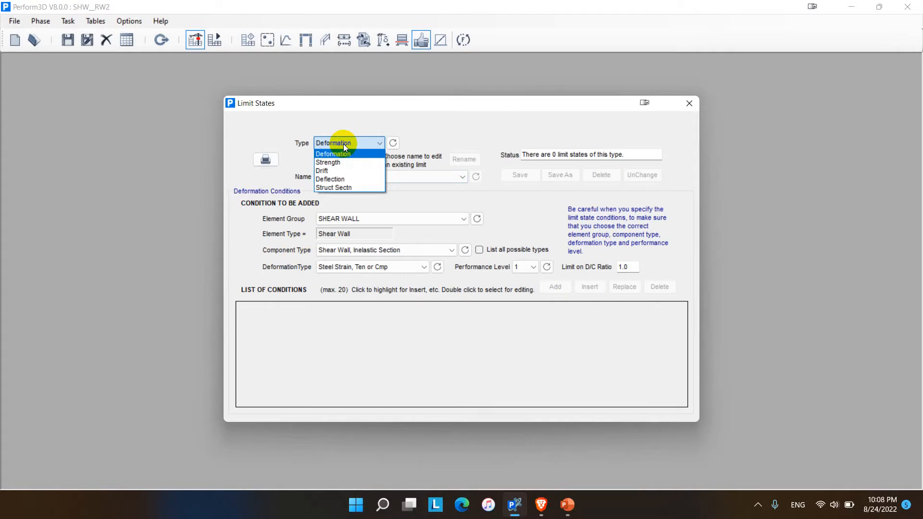
left_click(333, 171)
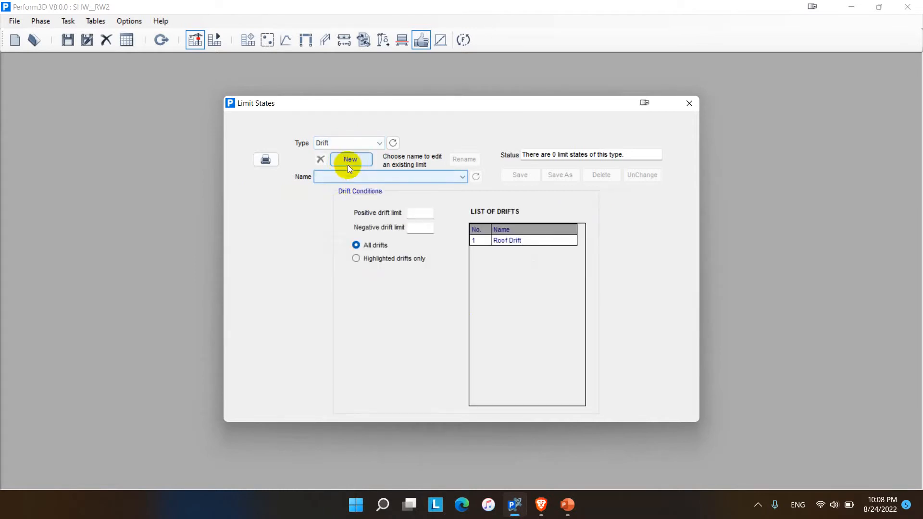
left_click(347, 164)
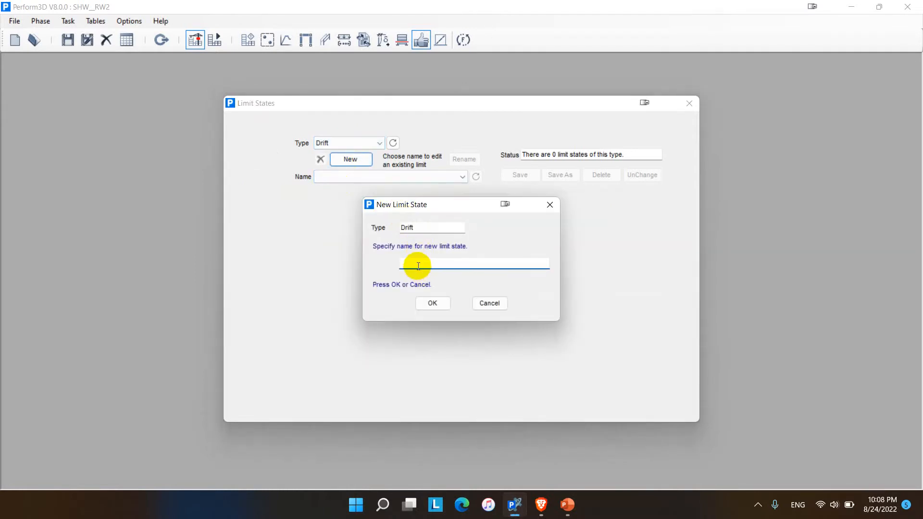
type("ROOF DRIFT")
left_click(435, 304)
- Set the positive and negative drift limits to 0.05 for the ROOF DRIFT limit state, save it and close the limit states
left_click(419, 212)
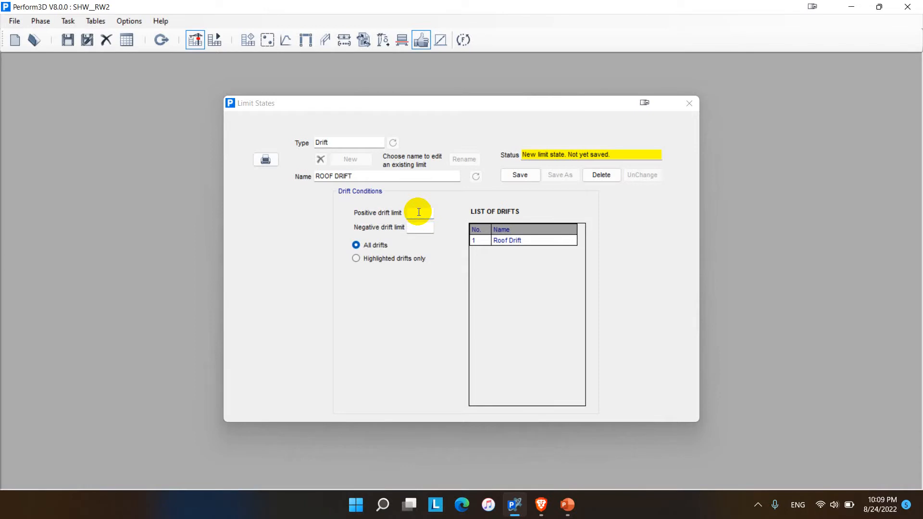
left_click(419, 212)
type("0.05")
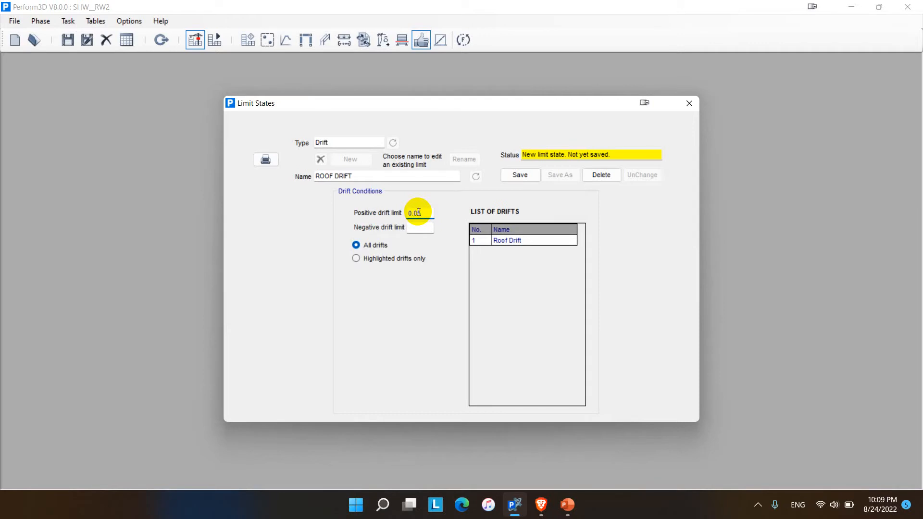
left_click(417, 225)
type("0.05")
left_click(506, 243)
left_click(519, 177)
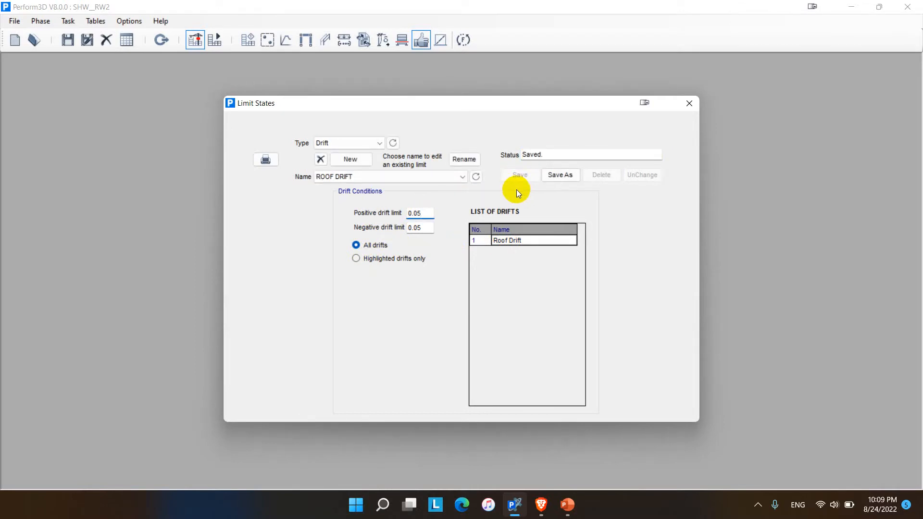
left_click(689, 102)
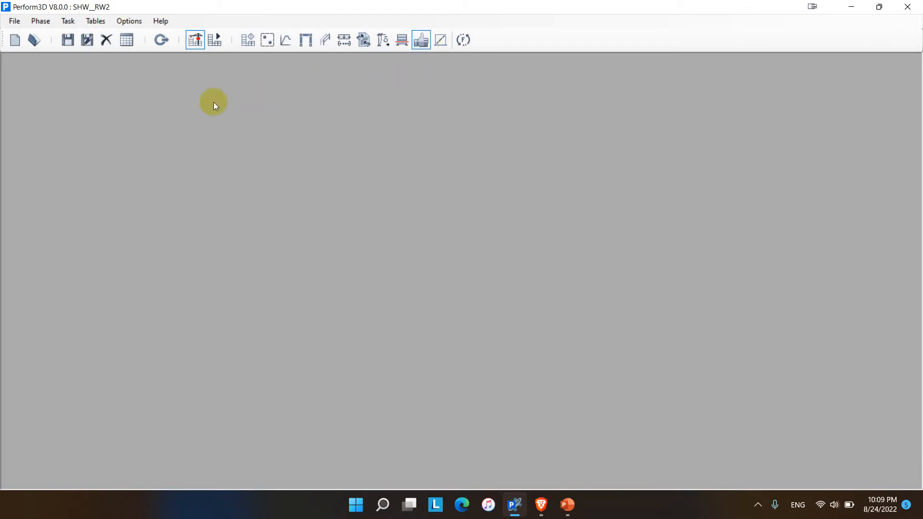
- Switch to the analysis phase and create a new Gravity load case named GRAIVTY LOAD
left_click(214, 44)
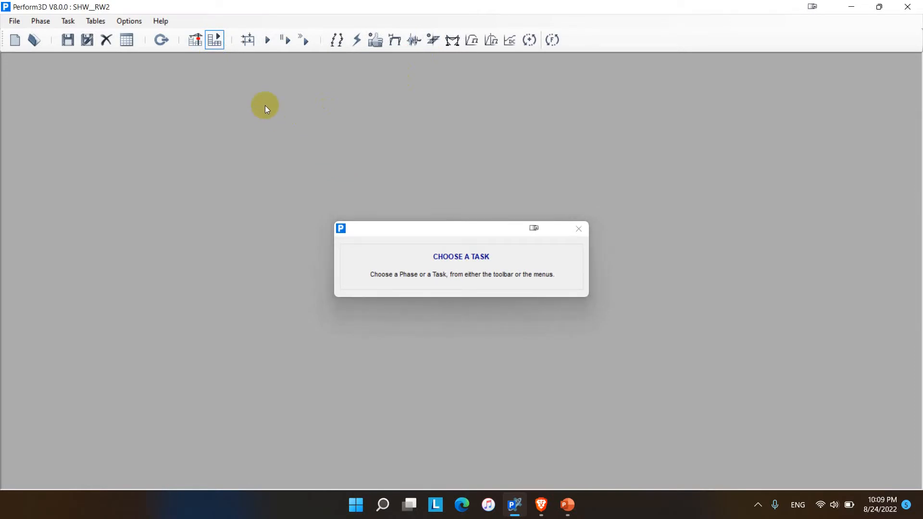
left_click(246, 40)
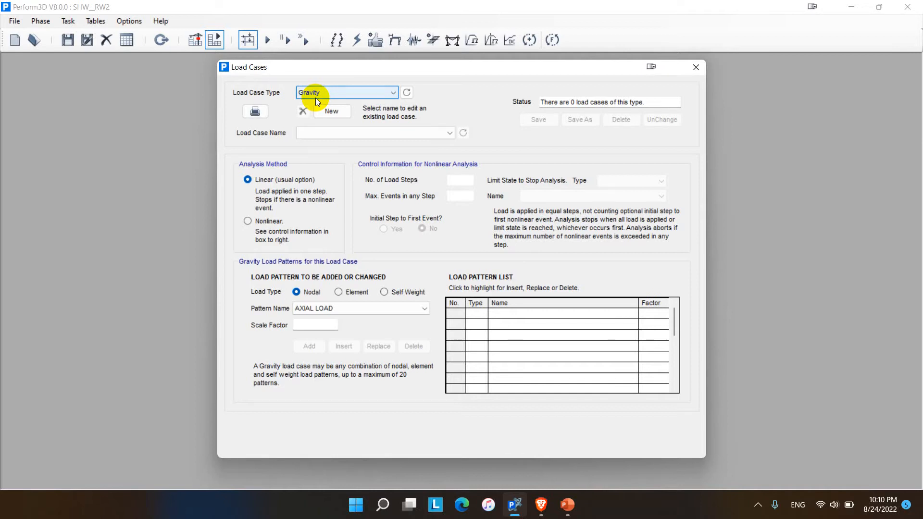
left_click(332, 111)
type("GRAIVTY ")
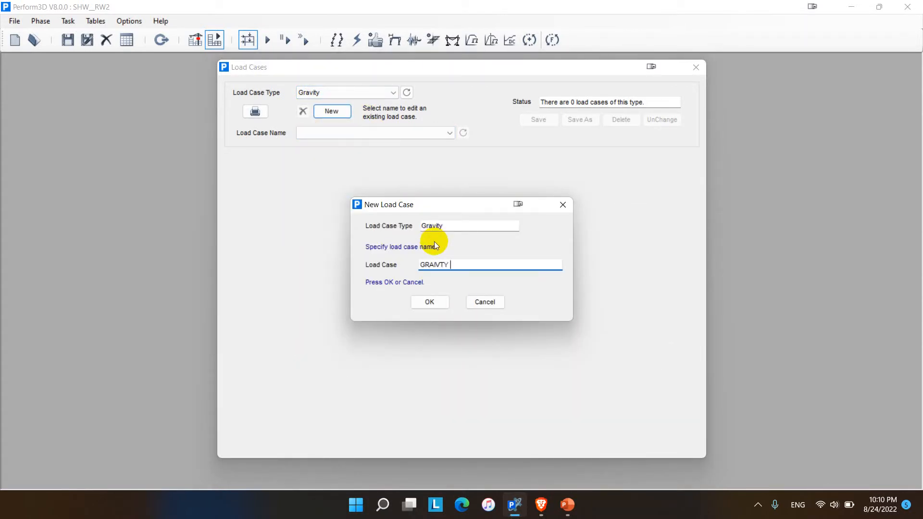
type("LAOD")
key("BackSpace")
key("BackSpace")
key("BackSpace")
type("OAD")
left_click(430, 301)
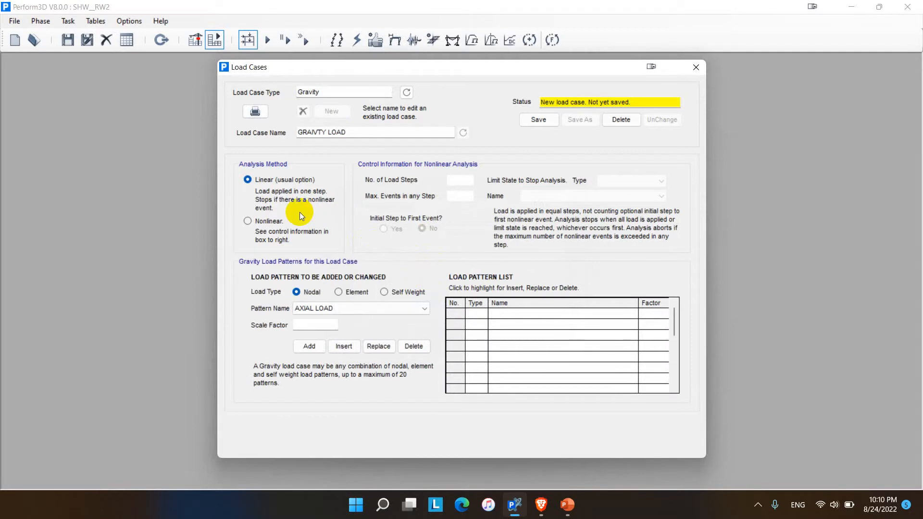
- Make the GRAIVTY LOAD case nonlinear with 50 load steps and a maximum of 100 events in any step
left_click(248, 221)
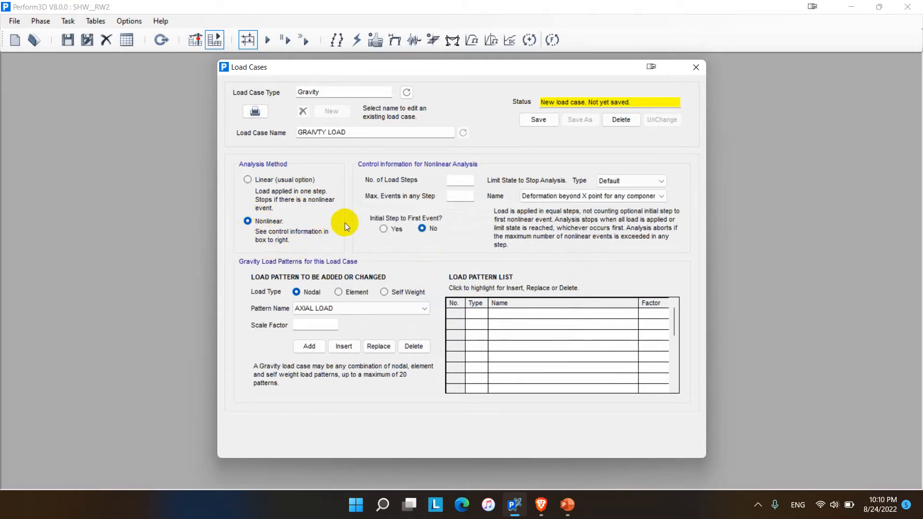
left_click(456, 180)
type("50")
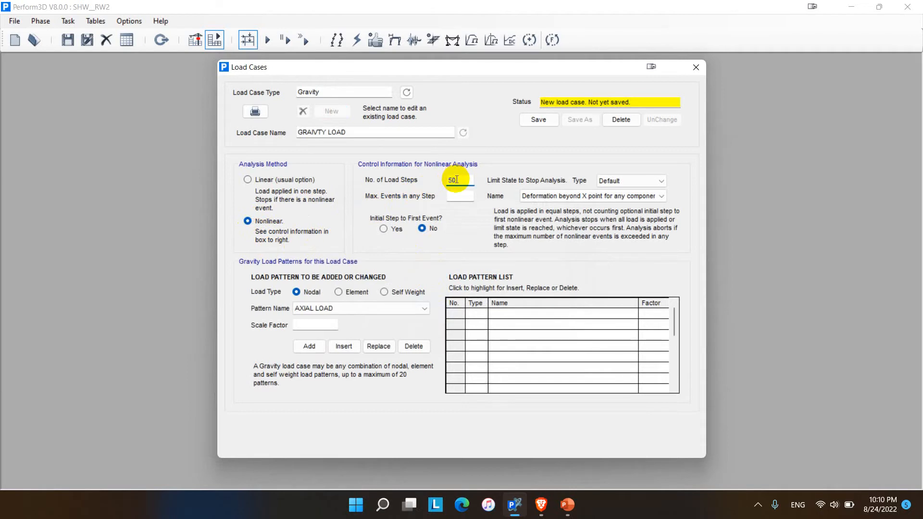
left_click(464, 195)
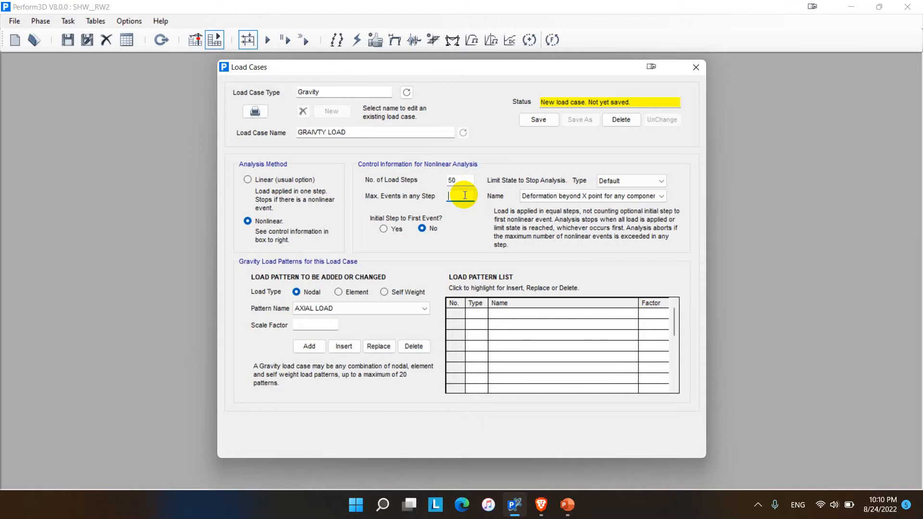
type("100")
- Add the nodal AXIAL LOAD and the SELF WEIGHT patterns to the gravity load case, each with scale factor 1
left_click(315, 325)
type("1")
left_click(317, 346)
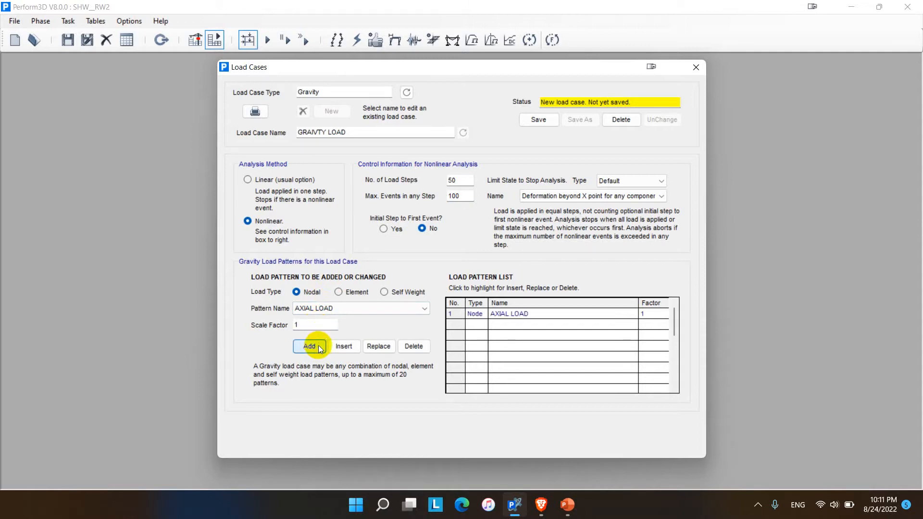
left_click(387, 292)
left_click(307, 345)
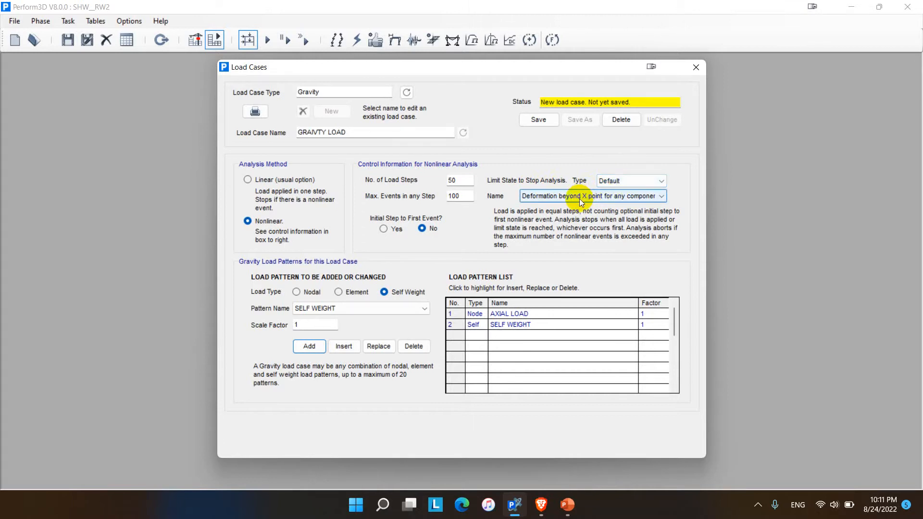
- Use the ROOF DRIFT limit state of type Drift to stop the gravity analysis and save the load case
left_click(619, 183)
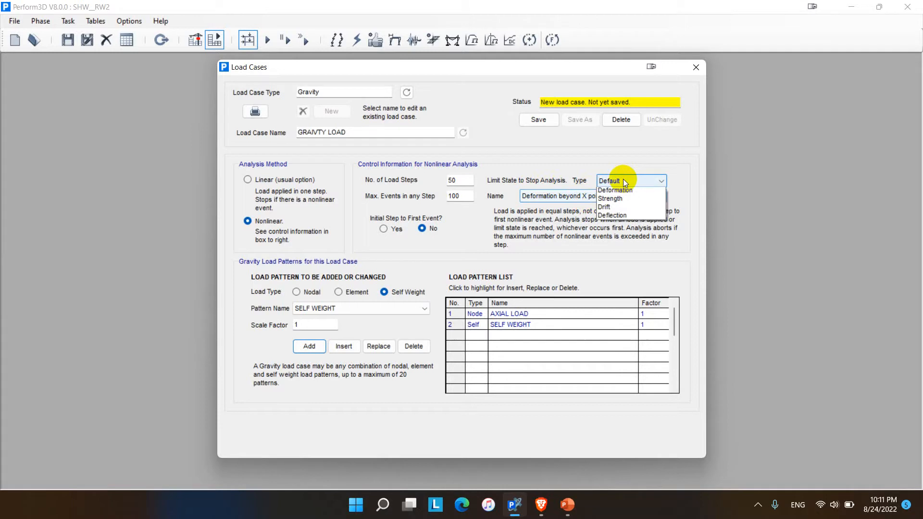
left_click(606, 217)
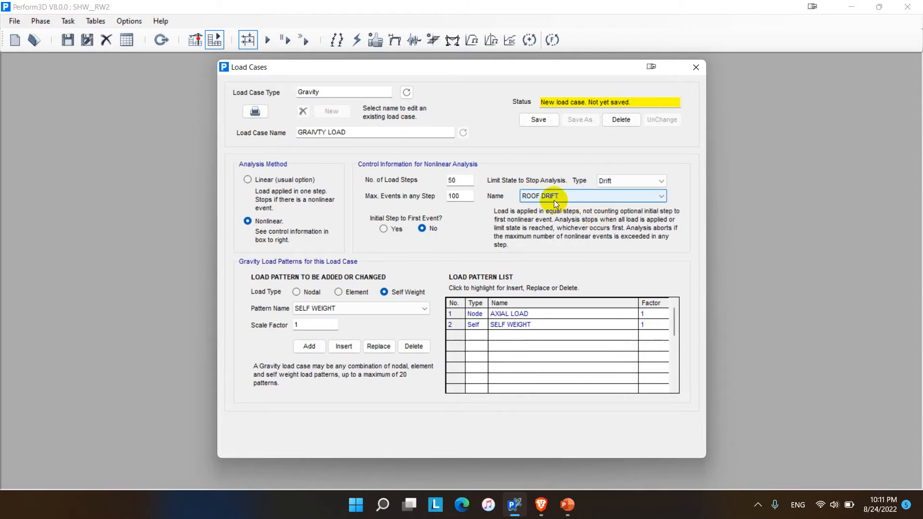
left_click(533, 120)
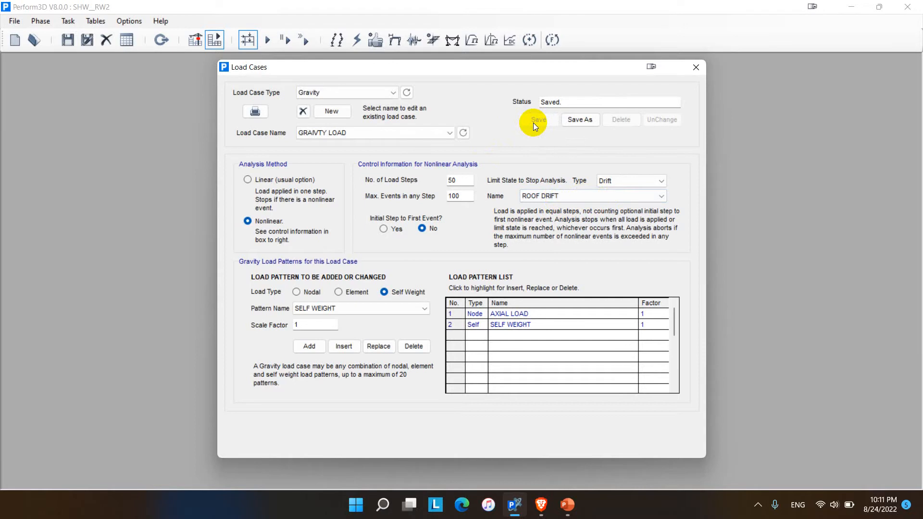
- Change the load case type to Static Push-Over
left_click(350, 93)
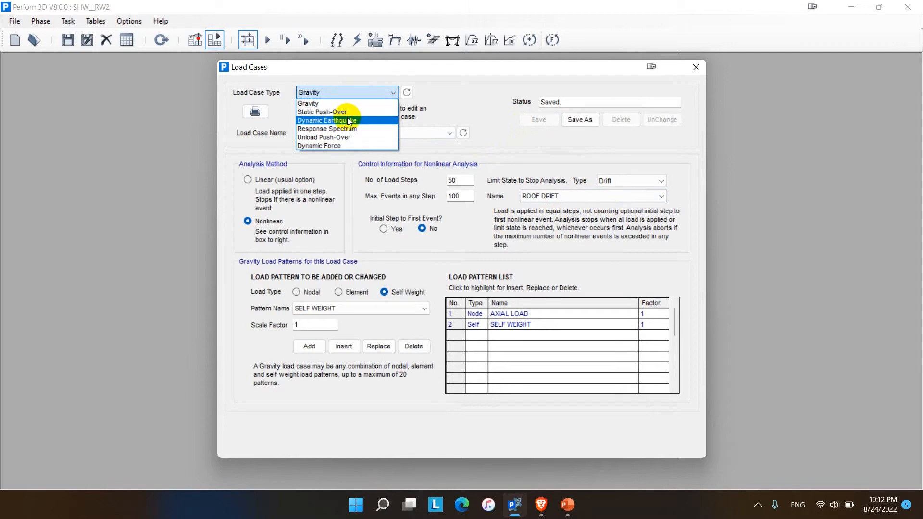
left_click(348, 121)
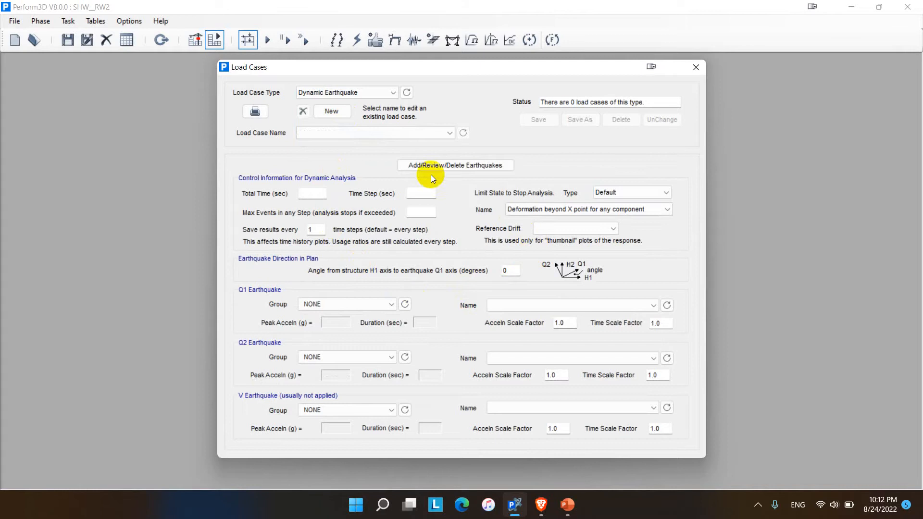
left_click(349, 92)
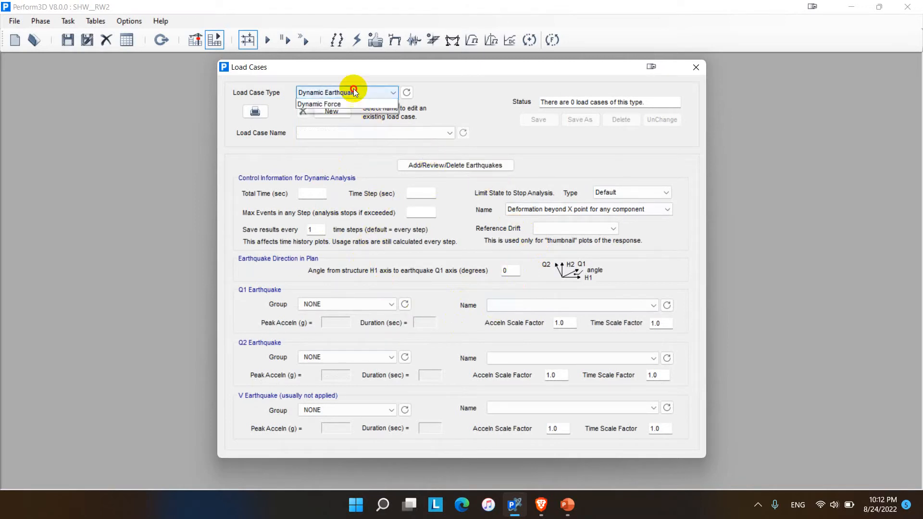
left_click(340, 112)
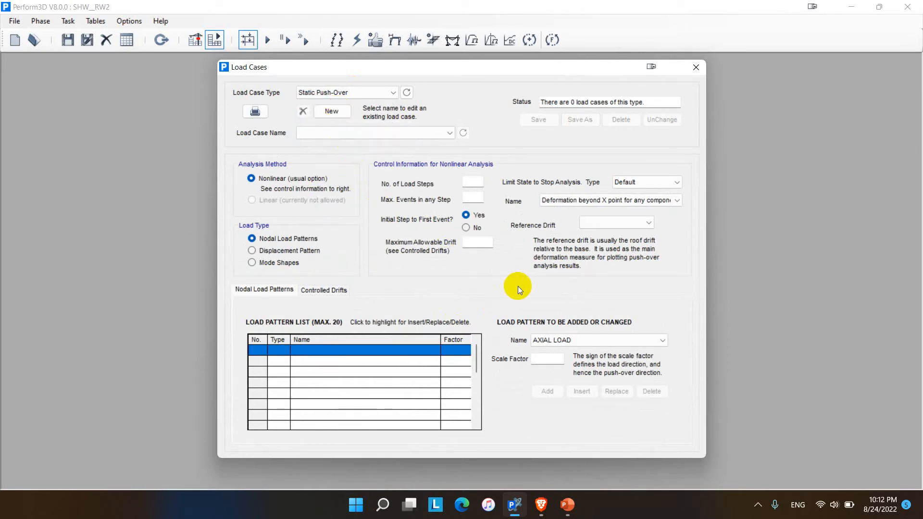
- Arrange Perform3D side by side with the push over analysis presentation in PowerPoint, keeping the whole Load Cases dialog and the load application slide visible
left_click(804, 297)
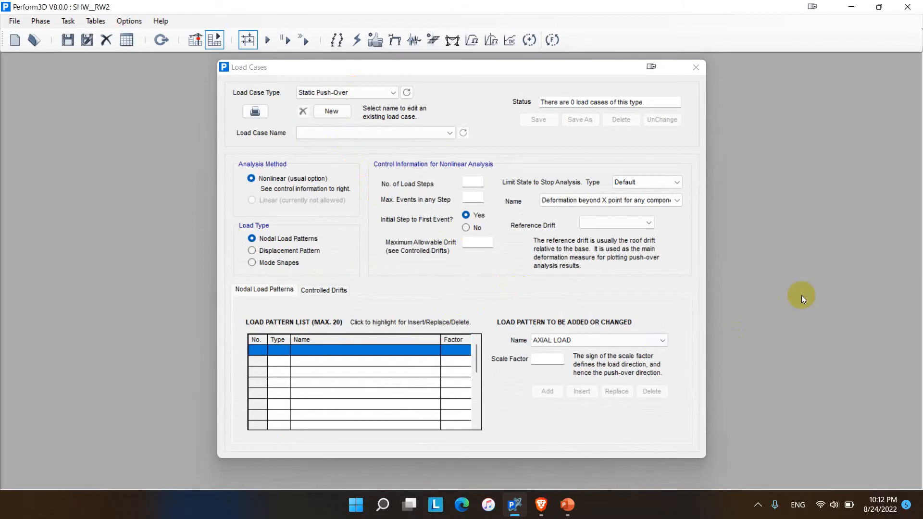
key("super+Left")
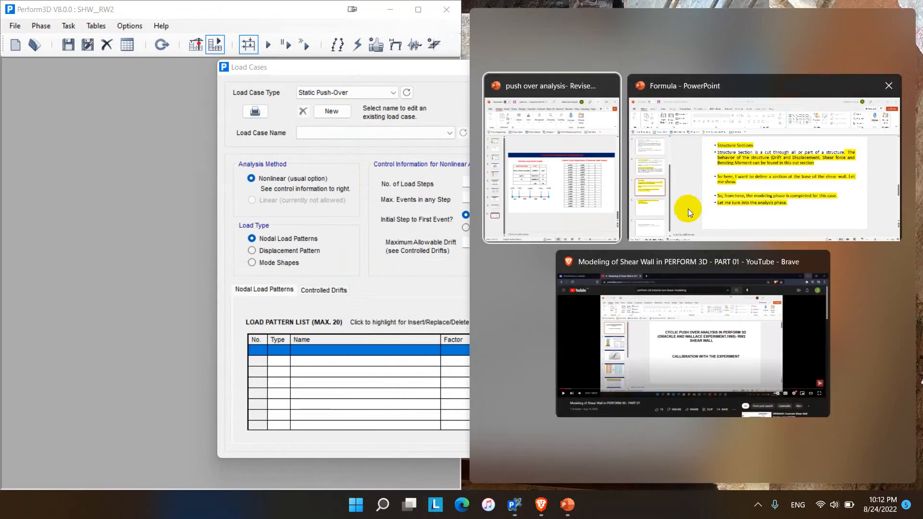
left_click(591, 199)
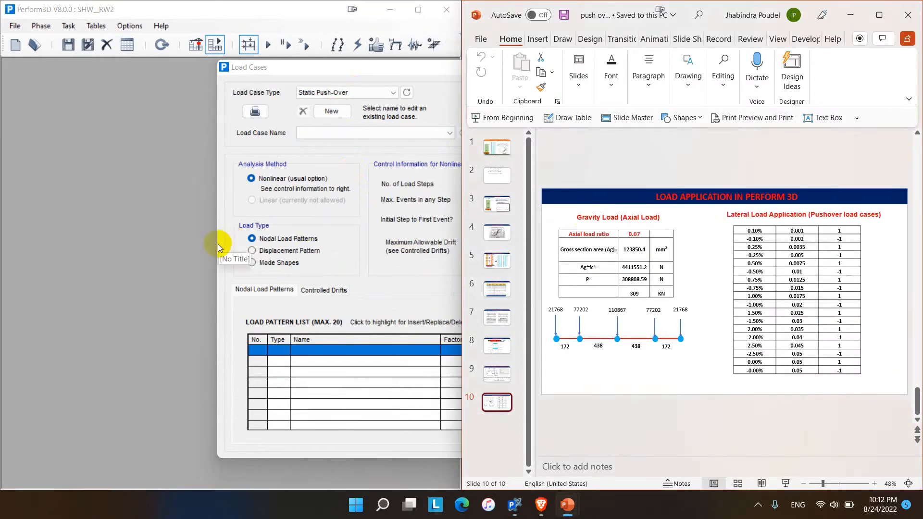
left_click_drag(459, 182, 628, 209)
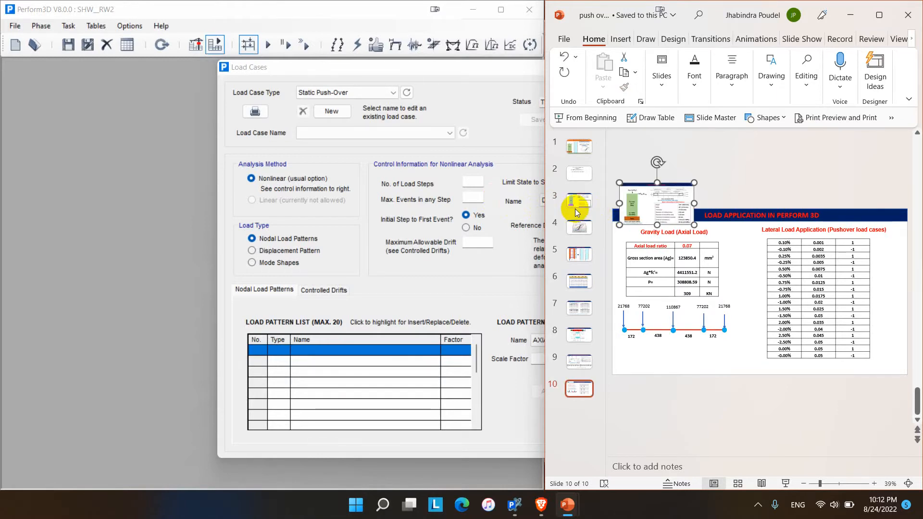
key("ctrl+z")
left_click_drag(546, 218, 662, 215)
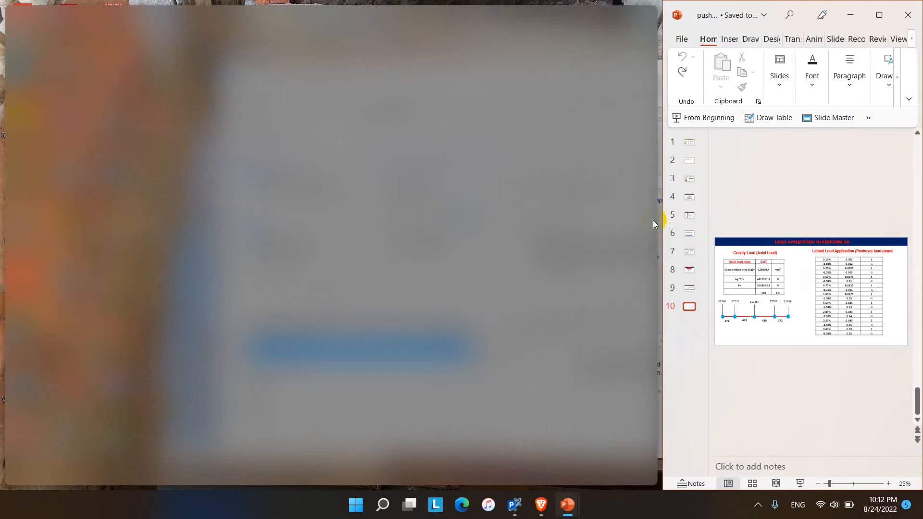
left_click_drag(464, 67, 346, 80)
left_click_drag(663, 212, 587, 214)
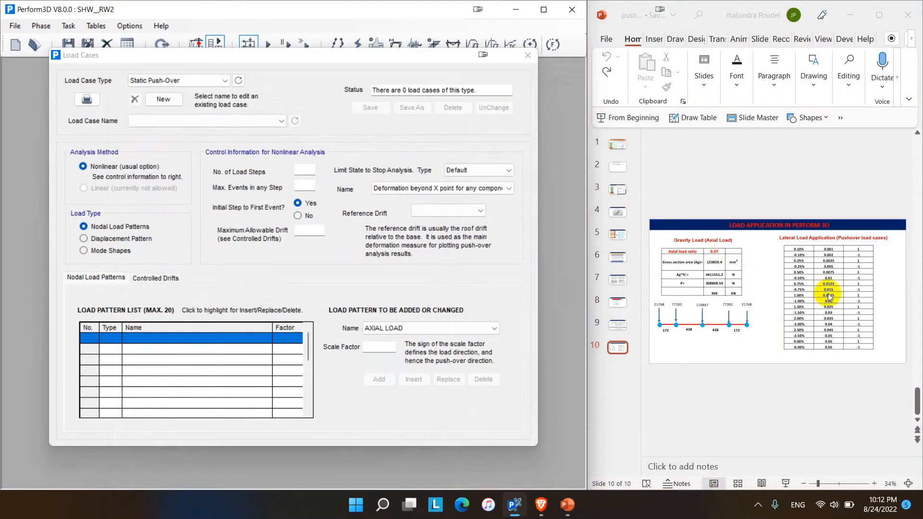
- Create a new Static Push-Over load case named +0.1%, following the first row of the slide's lateral load table
scroll(855, 295, "up", 3, "ctrl")
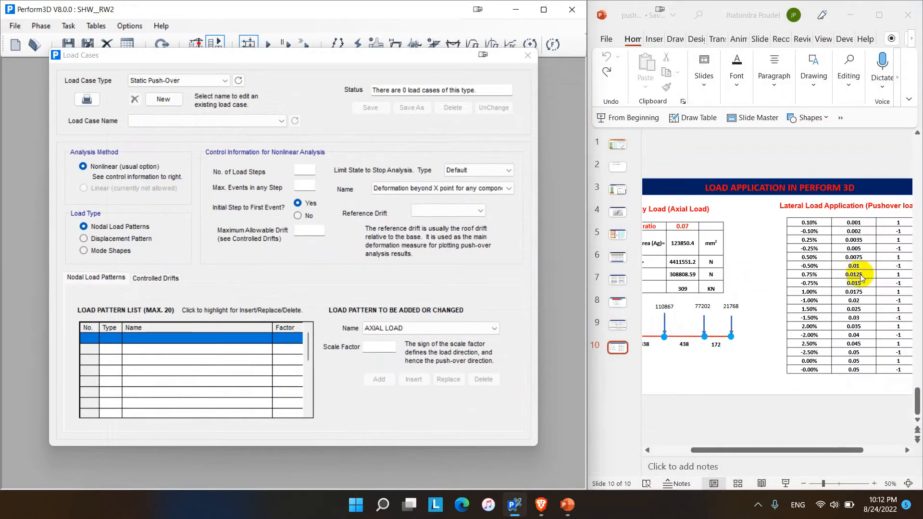
scroll(862, 275, "up", 2, "ctrl")
scroll(861, 275, "down", 2, "ctrl")
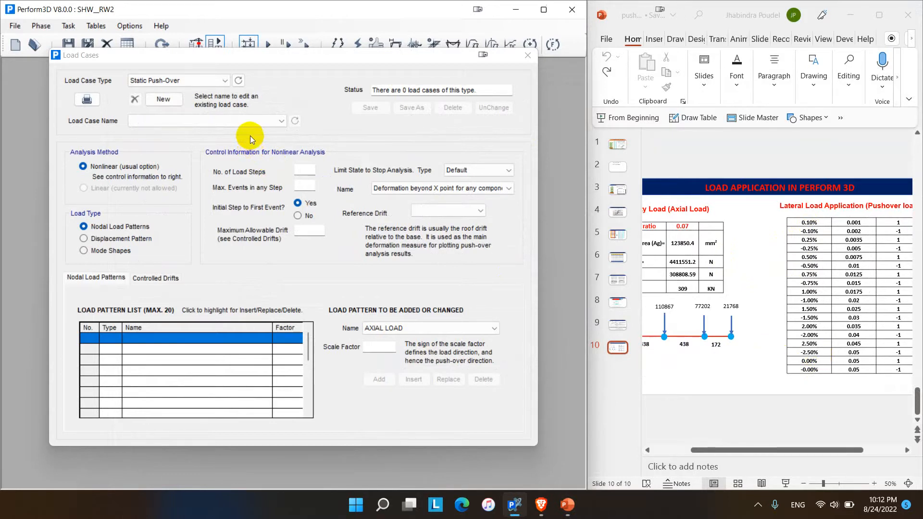
left_click(164, 99)
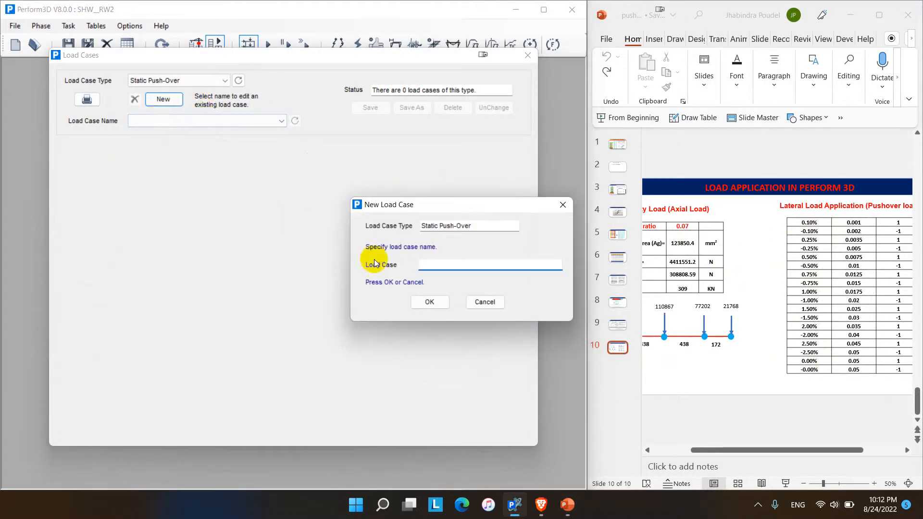
type("+0")
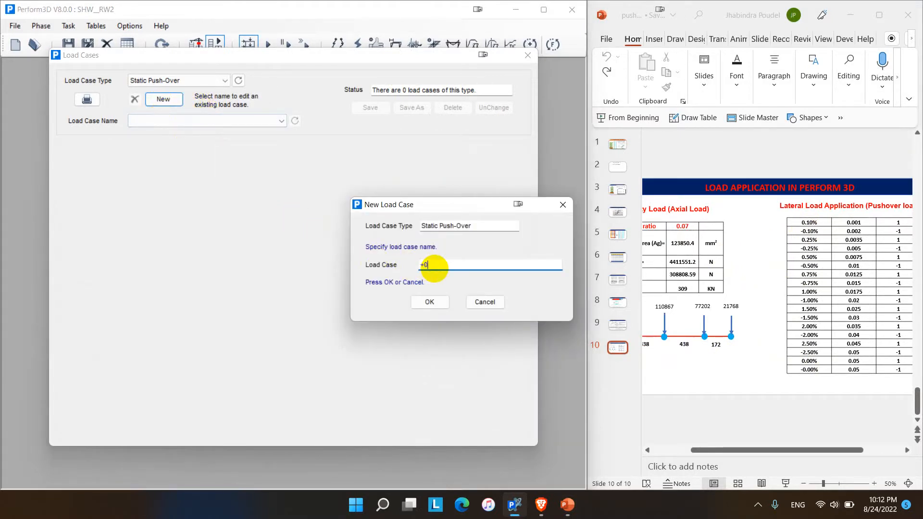
type(".1%")
left_click(430, 301)
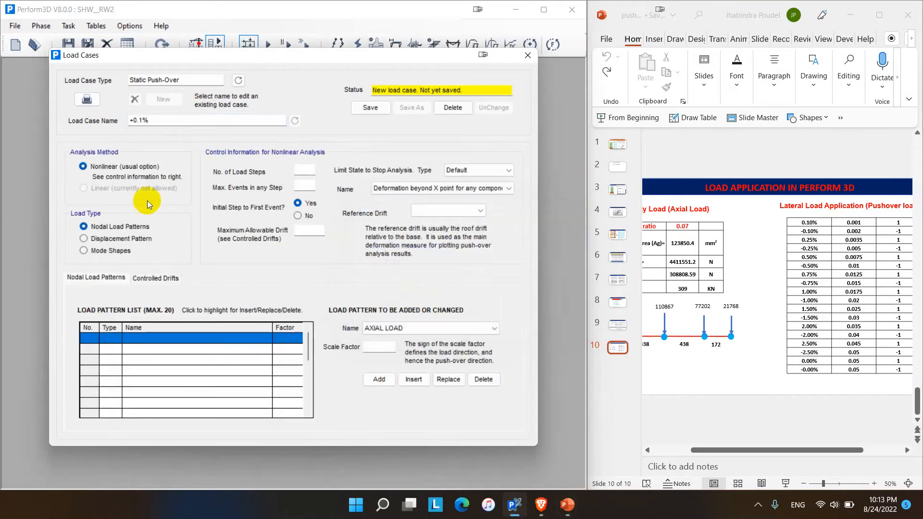
- Set the +0.1% case to a displacement pattern with 50 load steps, 100 maximum events per step and a maximum allowable drift of 0.001
left_click(98, 239)
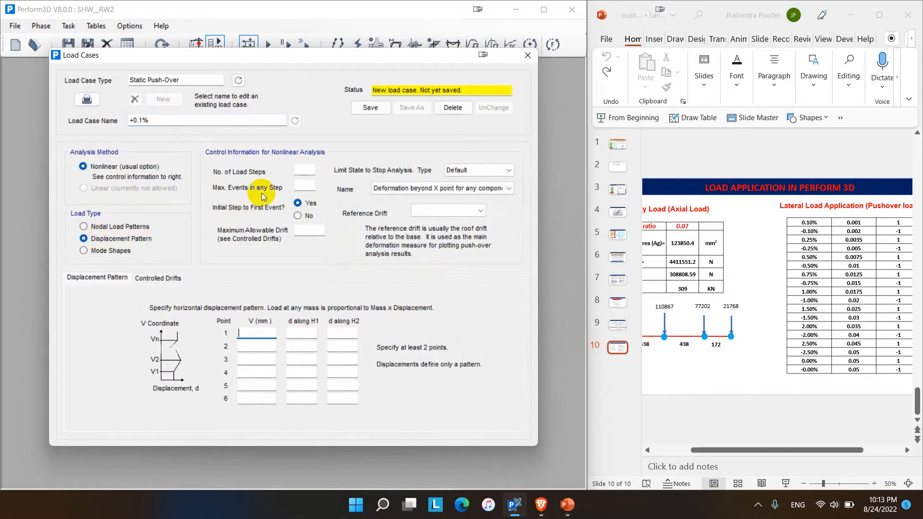
left_click(303, 171)
type("50")
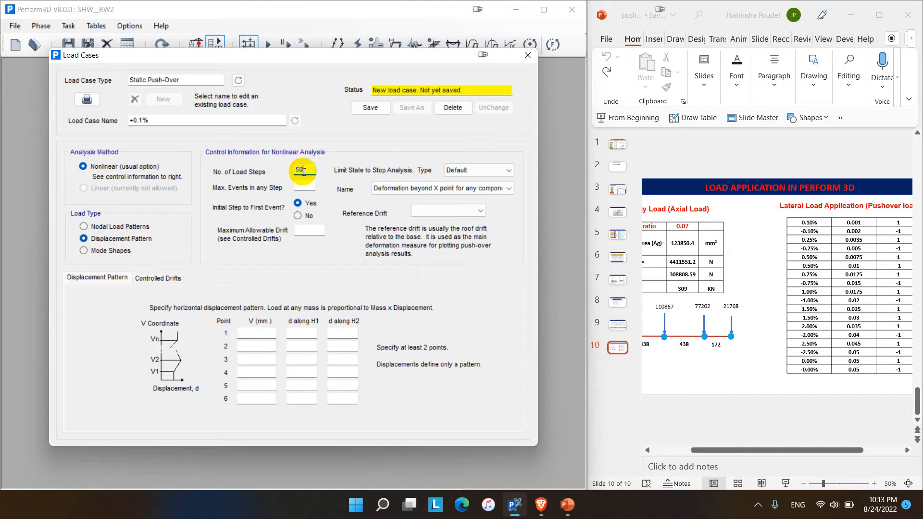
left_click(310, 184)
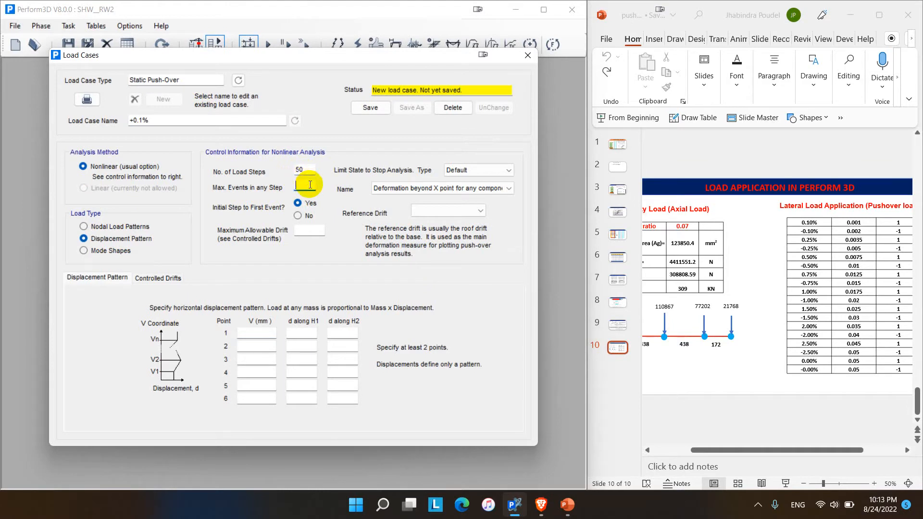
type("100")
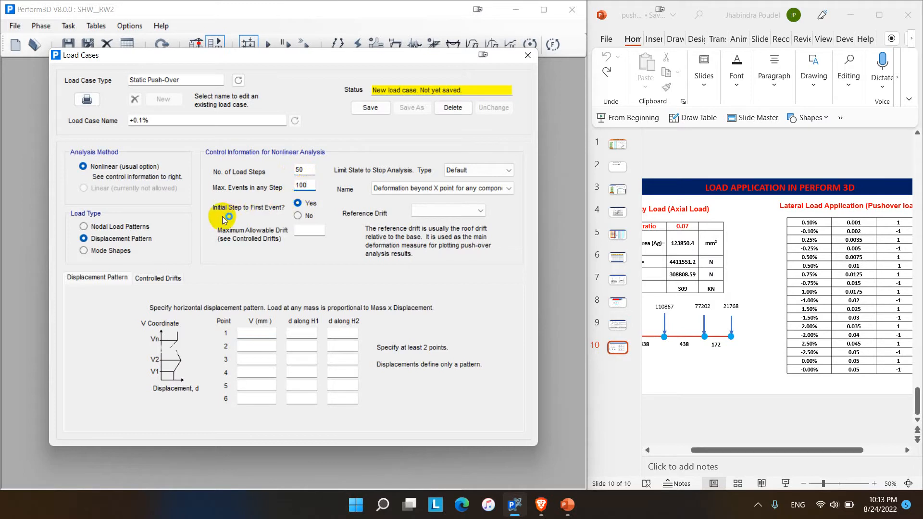
left_click(306, 233)
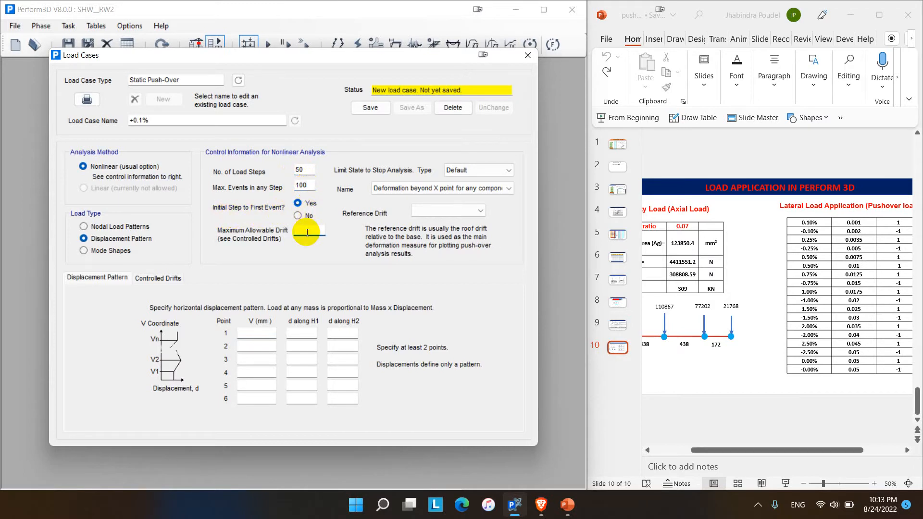
type("0.001")
left_click_drag(317, 231, 286, 230)
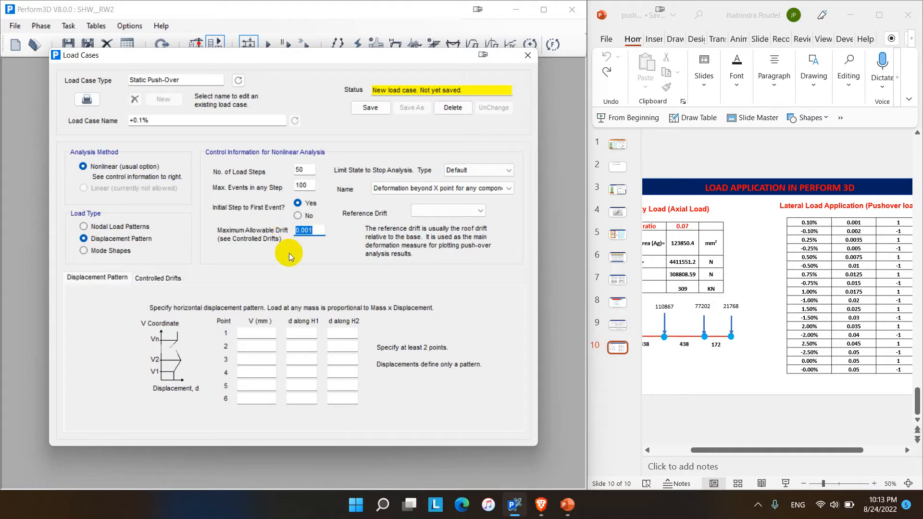
- Choose the ROOF DRIFT limit state of type Drift to stop the analysis and Roof Drift as the reference drift
left_click(468, 172)
left_click(456, 206)
left_click(469, 210)
left_click(437, 222)
- Define point 1 of the displacement pattern with V coordinate 0 mm and zero displacement along H1 and H2
left_click(264, 332)
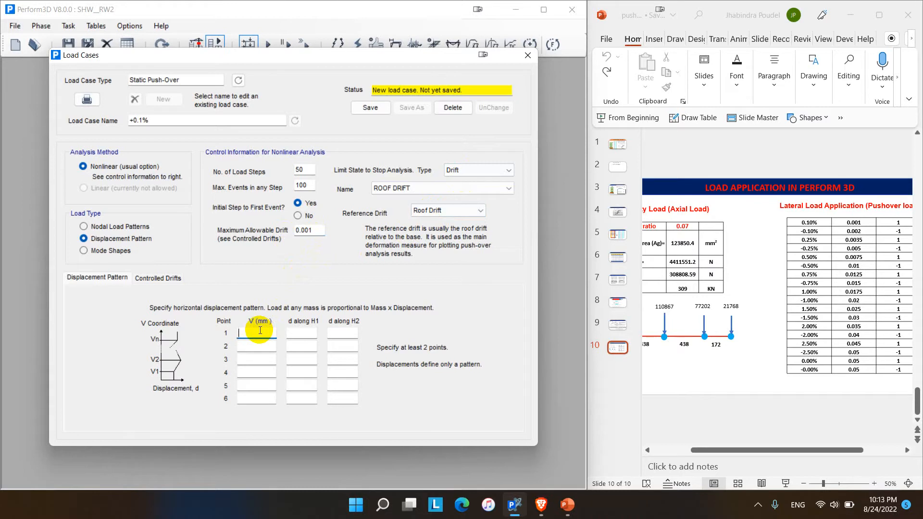
type("0")
left_click(300, 333)
type("0")
left_click(332, 335)
type("0")
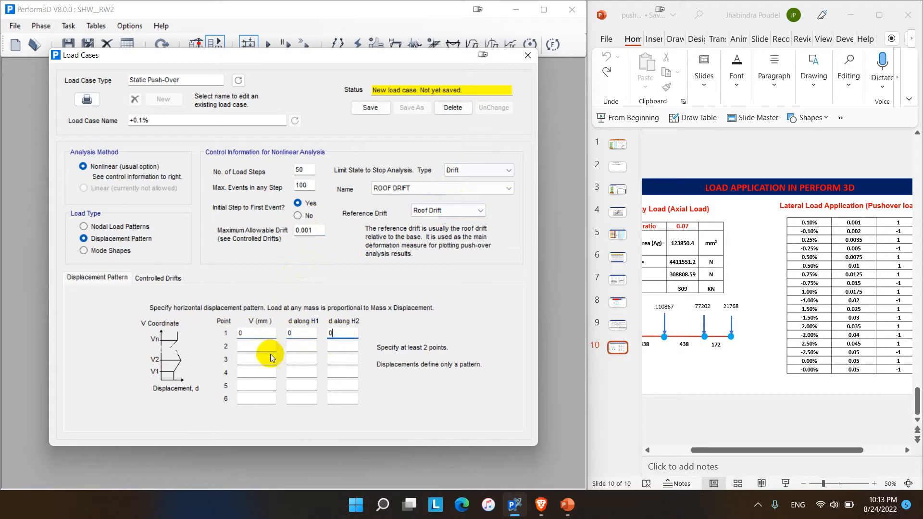
- Define point 2 of the displacement pattern at V 3658 mm with displacement 1 along H1 and 0 along H2
left_click(252, 346)
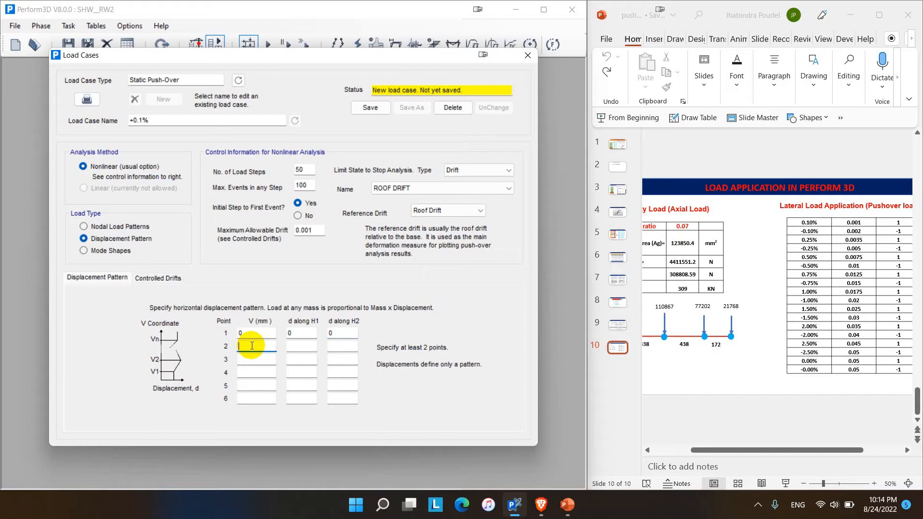
type("3658")
left_click(297, 347)
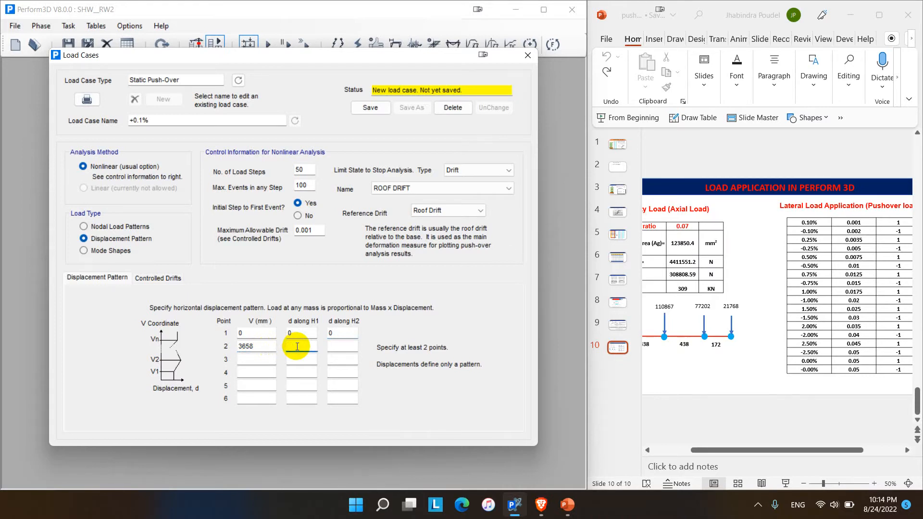
type("1")
left_click(338, 344)
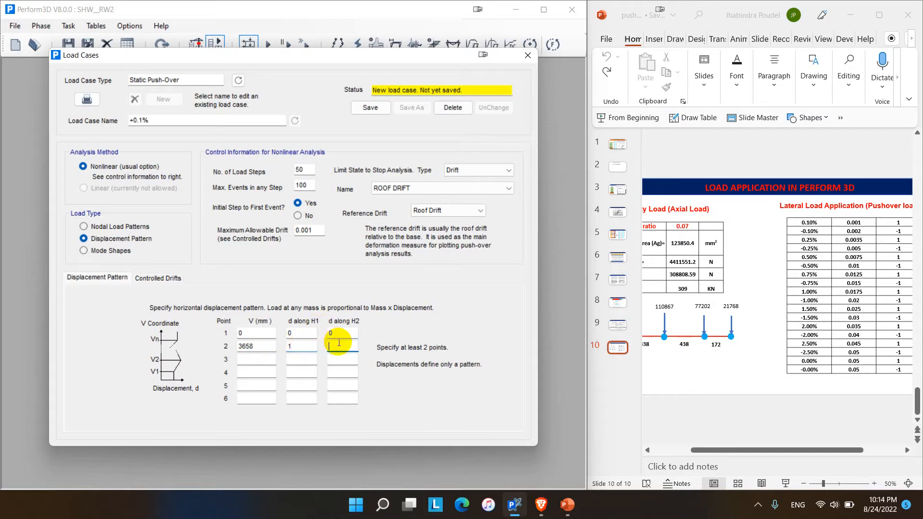
type("0")
left_click(297, 343)
left_click_drag(297, 344, 275, 345)
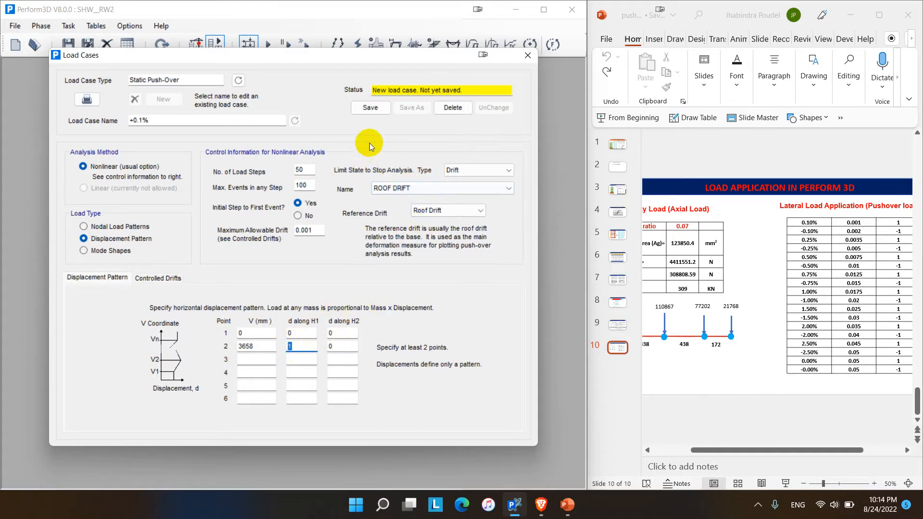
- Save the +0.1% load case and create a copy of it named -0.1%
left_click(375, 110)
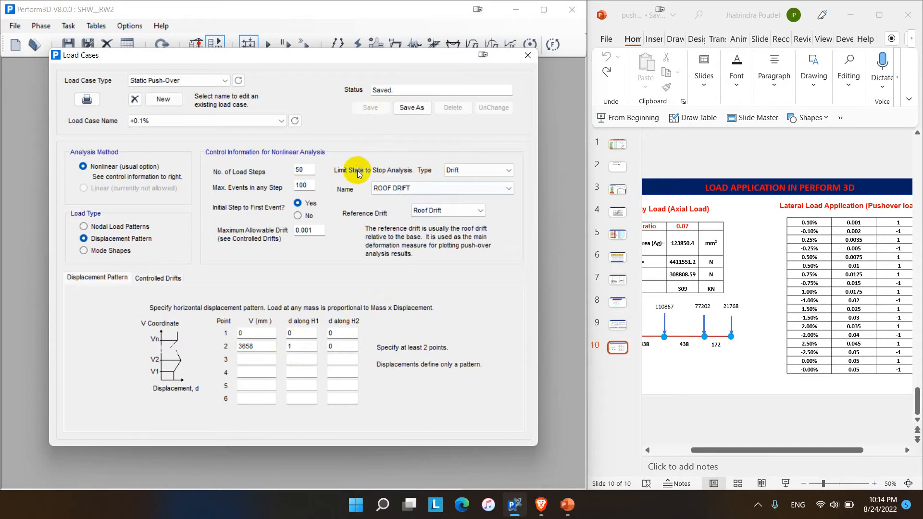
left_click(411, 107)
left_click(422, 264)
key("BackSpace")
type("-0.1")
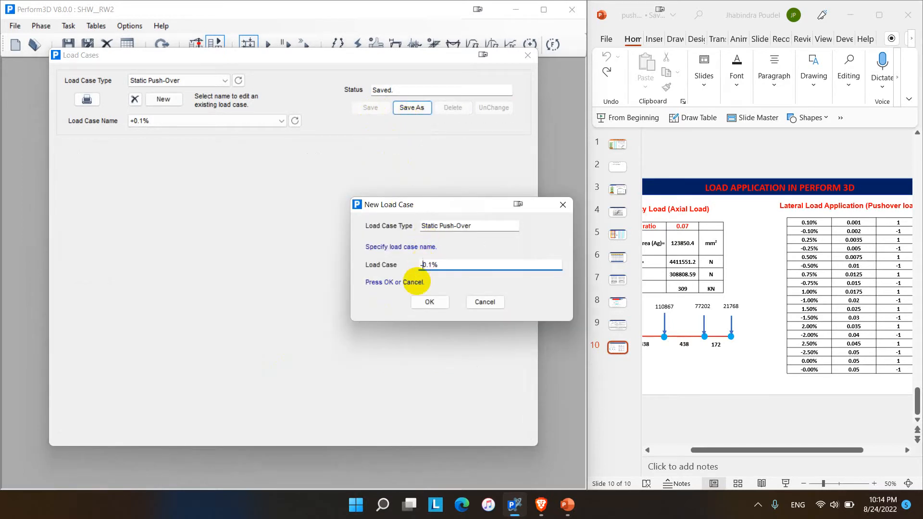
left_click(429, 303)
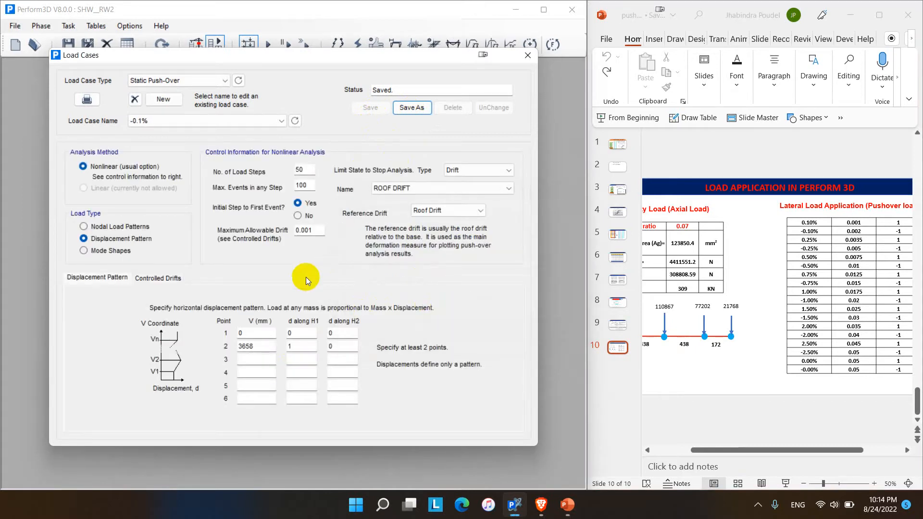
- Set the -0.1% case's maximum allowable drift to 0.002 and its point 2 displacement along H1 to -1, and save it
left_click(308, 231)
key("BackSpace")
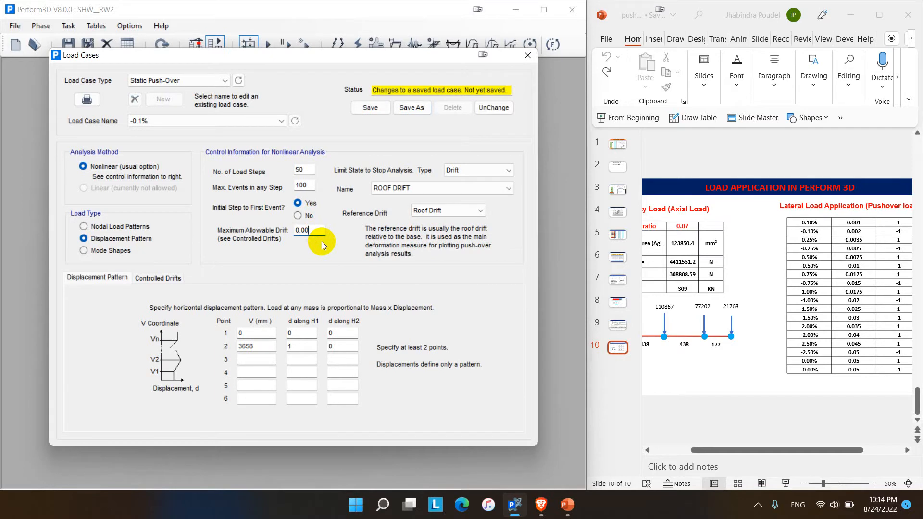
type("2")
left_click(299, 346)
key("BackSpace")
type("-1")
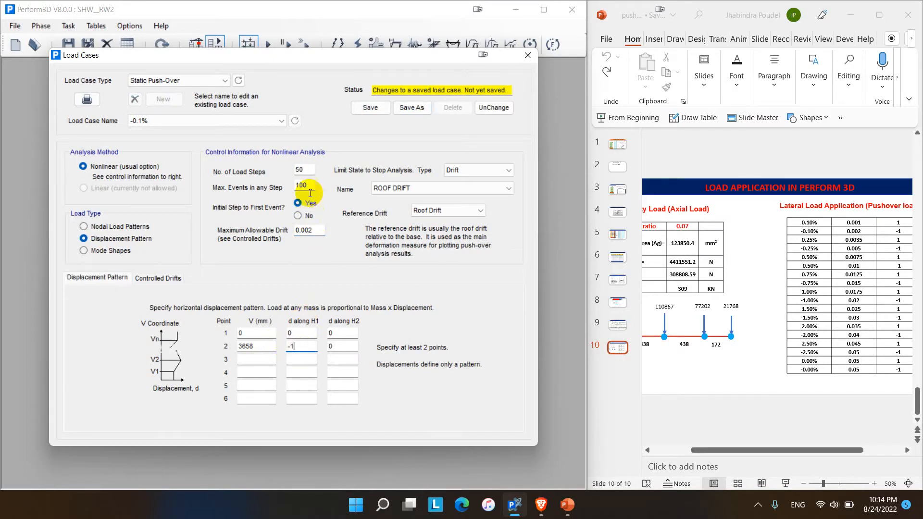
left_click(371, 108)
- Create a copy of the -0.1% push-over load case named +0.25%
left_click(412, 108)
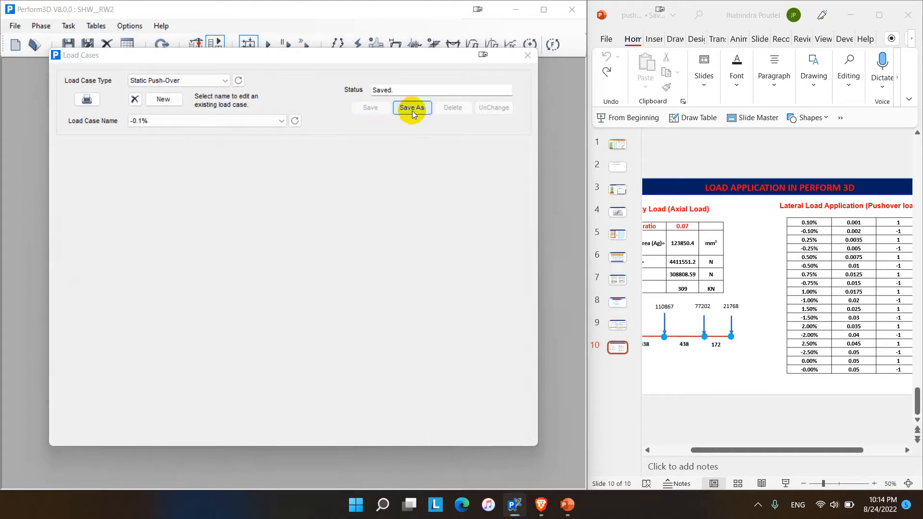
left_click_drag(434, 264, 408, 264)
type("+0.25%")
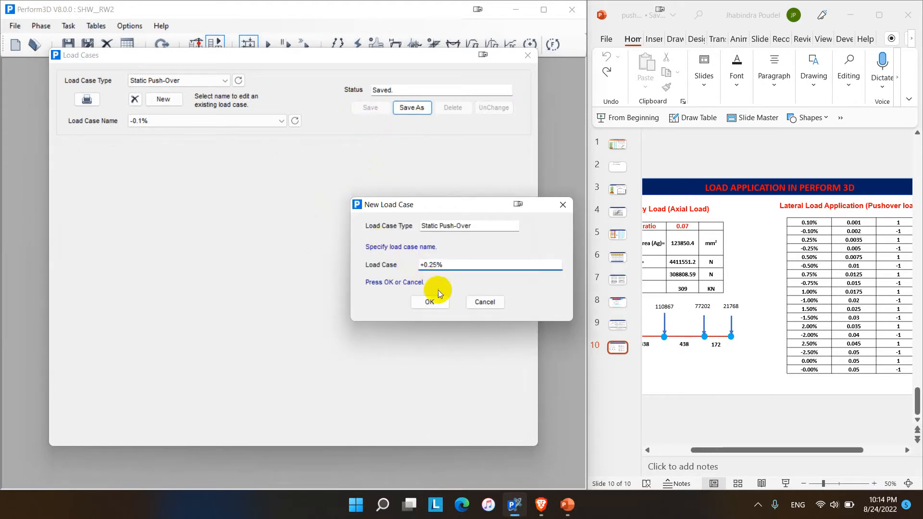
left_click(438, 303)
- Set the +0.25% case's maximum allowable drift to 0.0035 and its point 2 displacement along H1 to 1, and save it
left_click(317, 229)
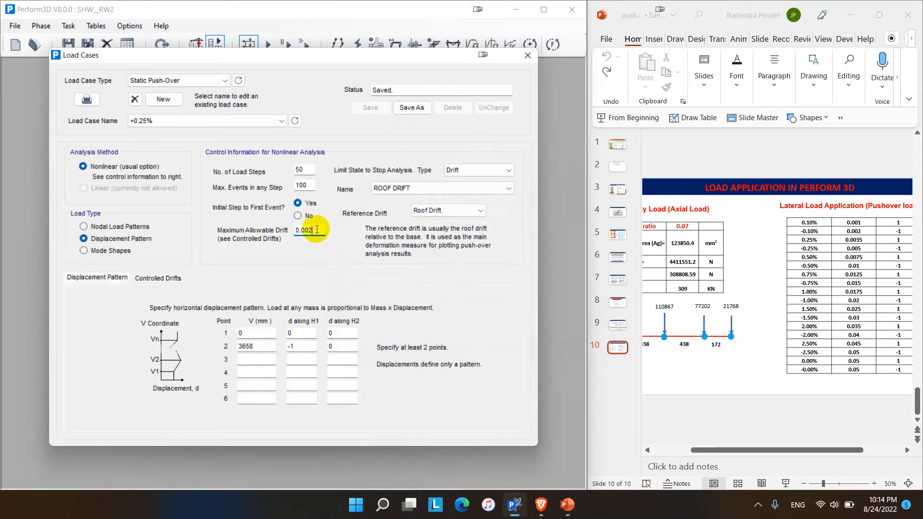
key("BackSpace")
type("35")
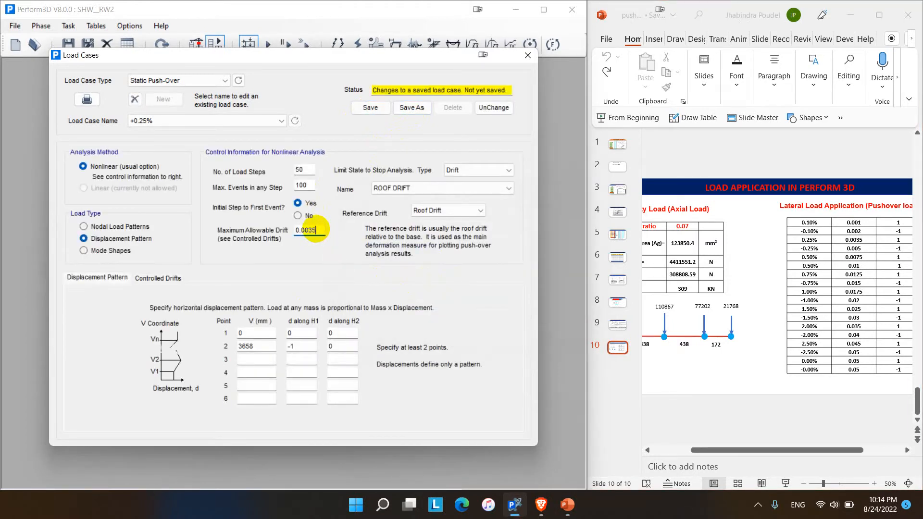
double_click(291, 346)
type("1")
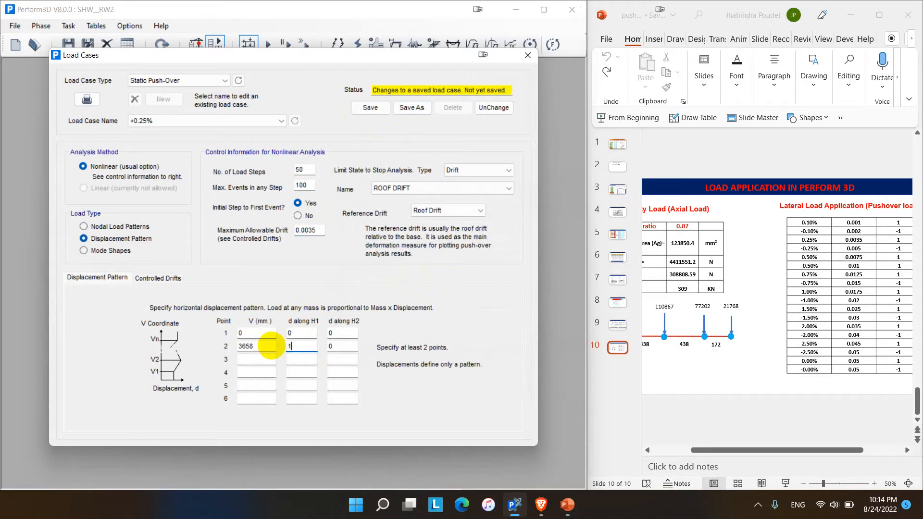
left_click(373, 112)
- Create a copy of the +0.25% push-over load case named -0.25%
left_click(406, 108)
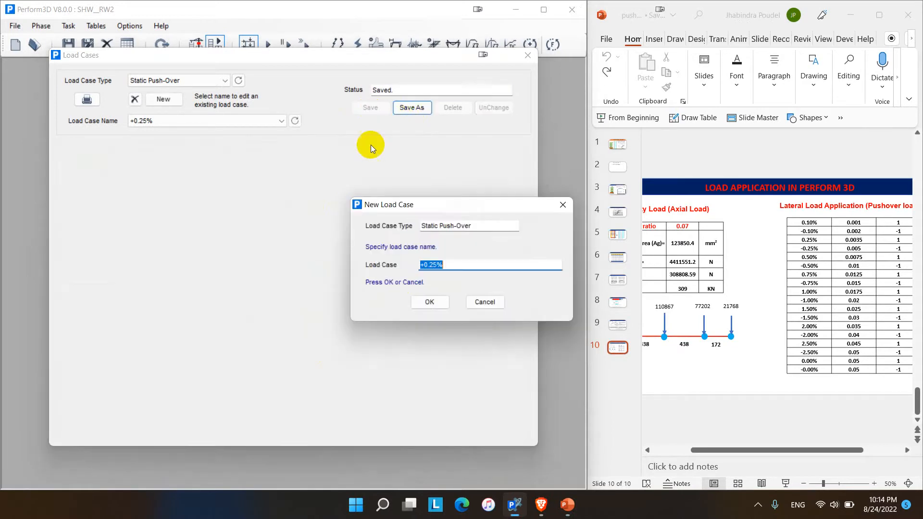
left_click_drag(424, 266, 413, 266)
type("-")
left_click(429, 302)
- Set the -0.25% case's maximum allowable drift to 0.005 and its point 2 displacement along H1 to -1, and save it
left_click_drag(315, 230, 310, 230)
key("BackSpace")
key("BackSpace")
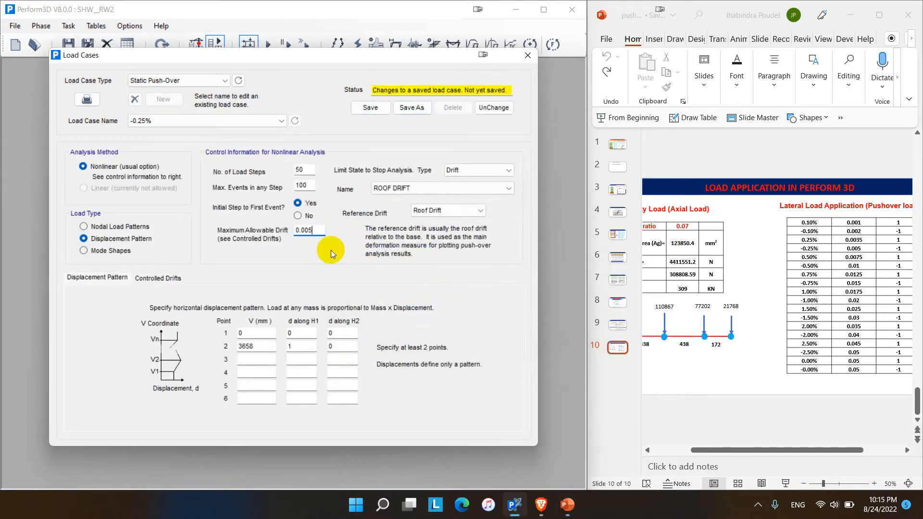
double_click(283, 348)
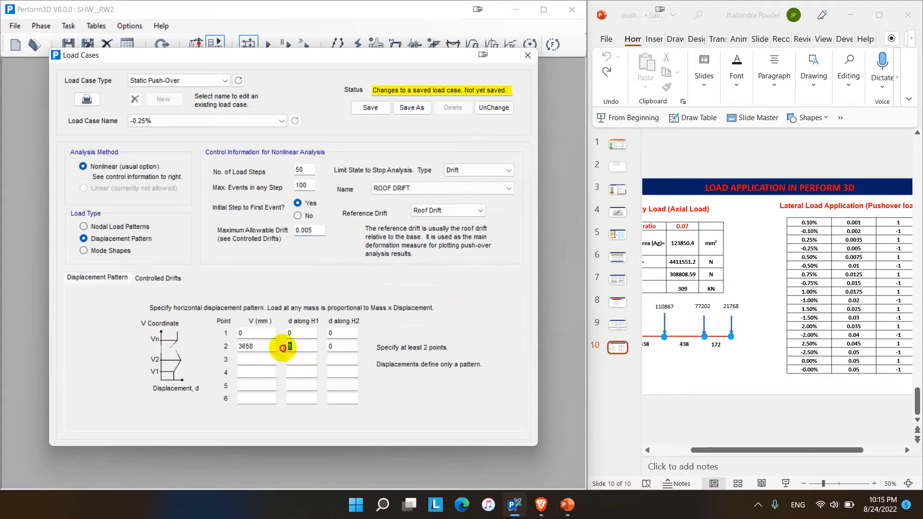
type("-1")
left_click(370, 109)
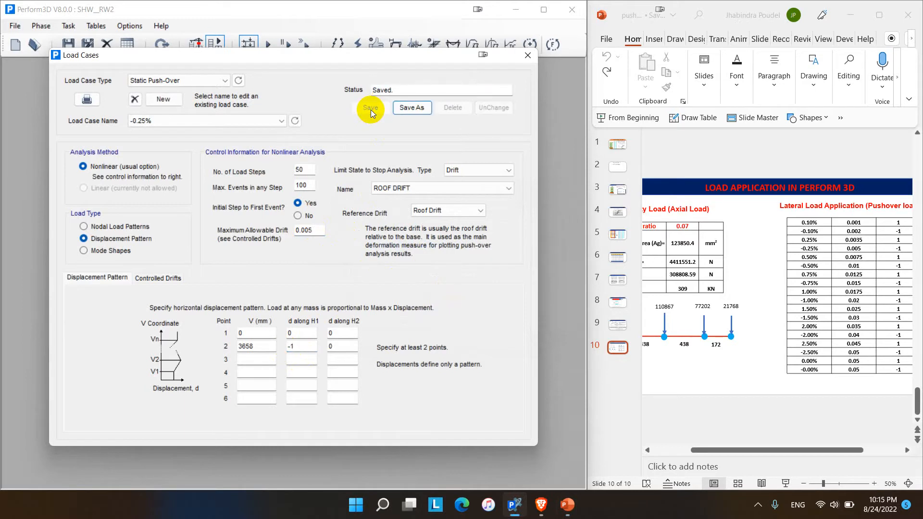
- Create a copy of the -0.25% push-over load case named +0.5%
left_click(408, 109)
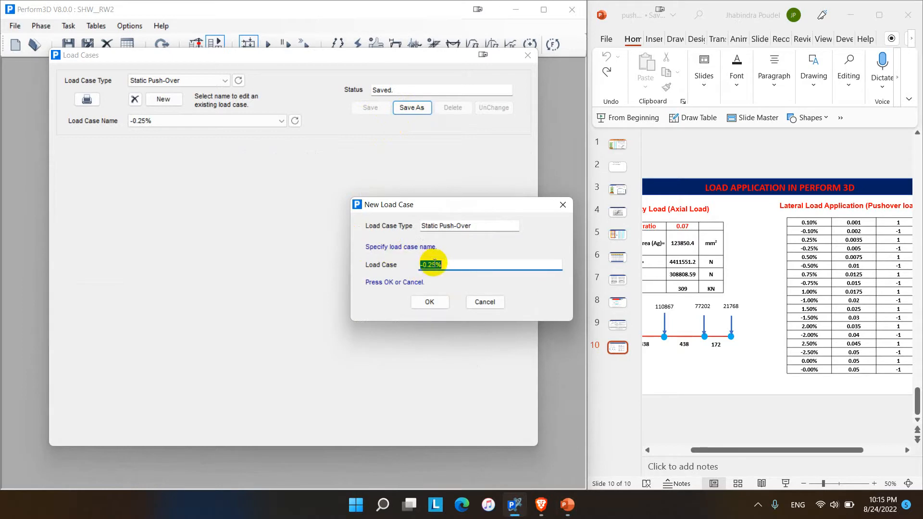
left_click_drag(435, 265, 412, 266)
type("+0.5")
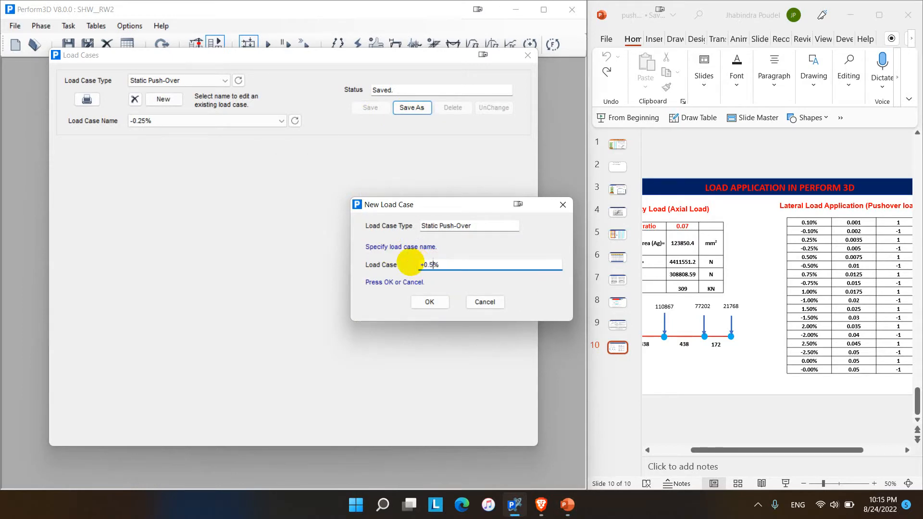
left_click(432, 302)
- Set the +0.5% case's maximum allowable drift to 0.0075 and its point 2 displacement along H1 to 1, and save it
left_click(316, 230)
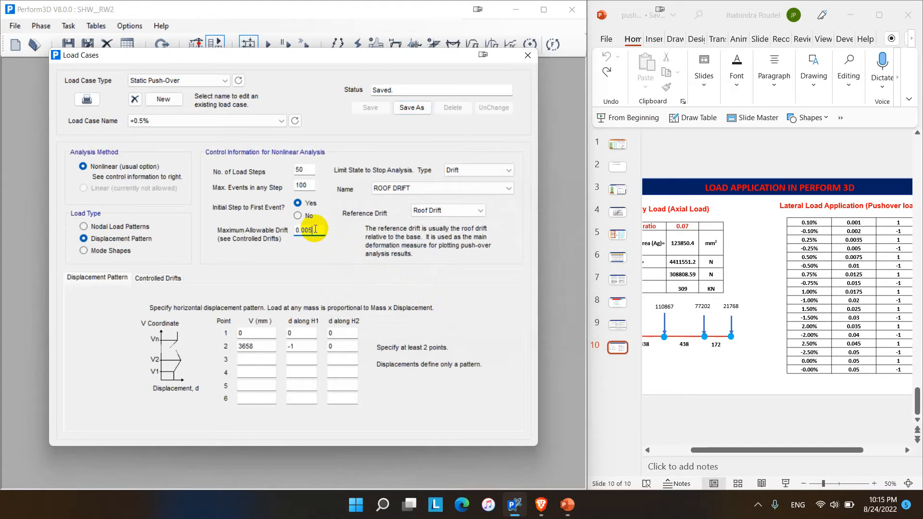
key("BackSpace")
type("0.")
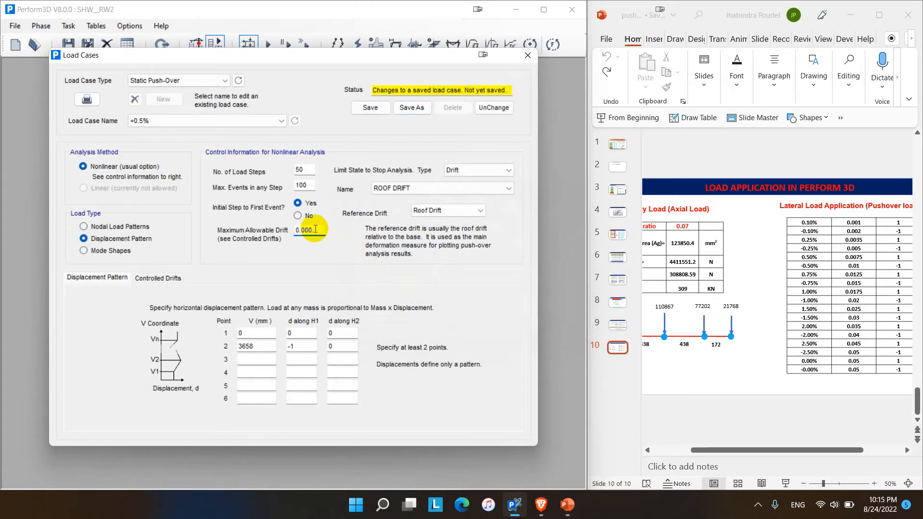
key("BackSpace")
type("75")
left_click_drag(305, 348, 244, 348)
type("1")
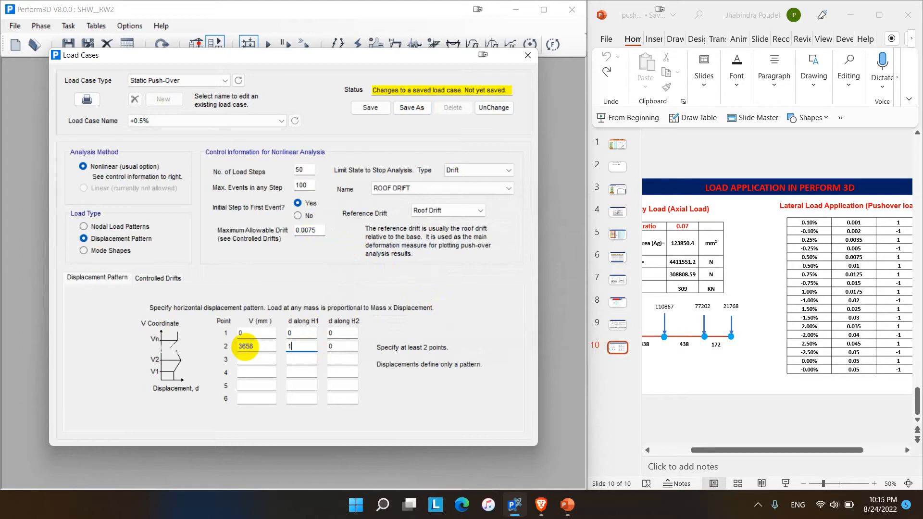
left_click(373, 107)
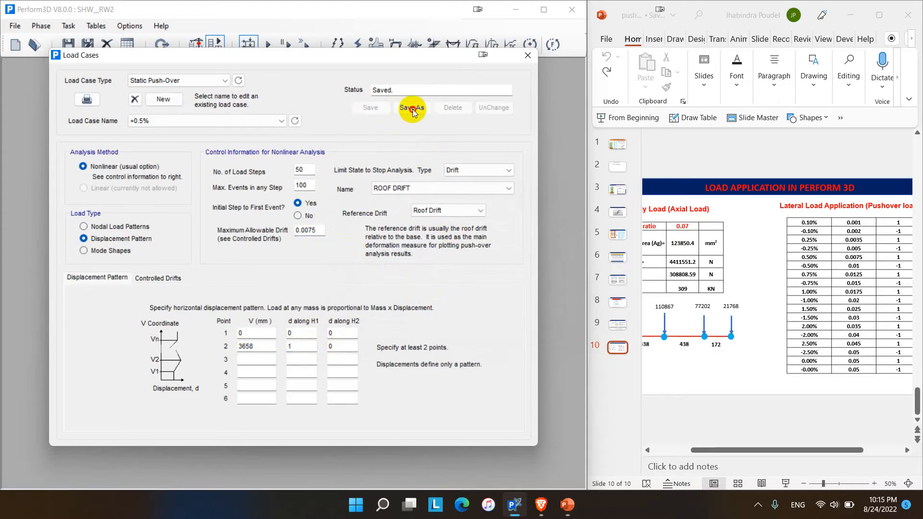
- Create a copy of the +0.5% push-over load case named -0.5%
left_click(412, 107)
left_click(419, 265)
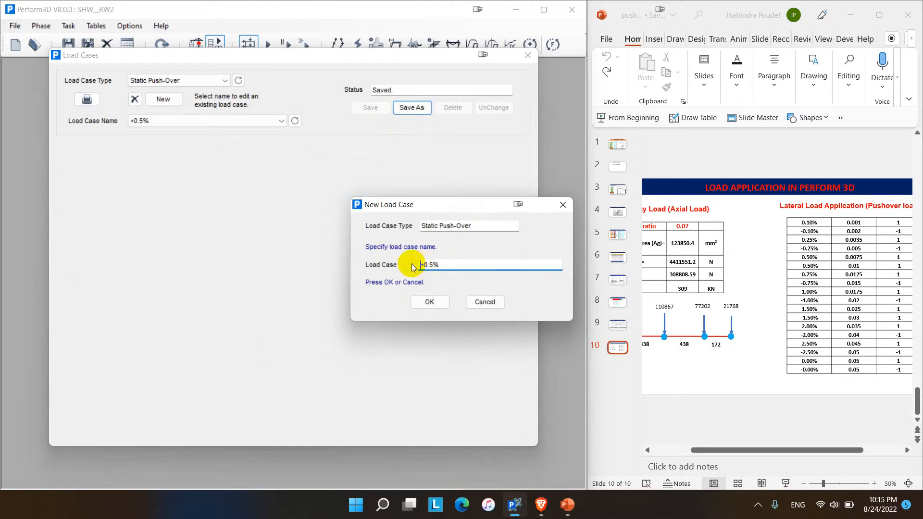
key("Delete")
type("-")
left_click(429, 302)
- Set the -0.5% case's maximum allowable drift to 0.01 and its point 2 displacement along H1 to -1, and save it
left_click(317, 230)
key("BackSpace")
key("BackSpace")
type("1")
key("BackSpace")
key("BackSpace")
type("1")
left_click_drag(301, 347, 267, 347)
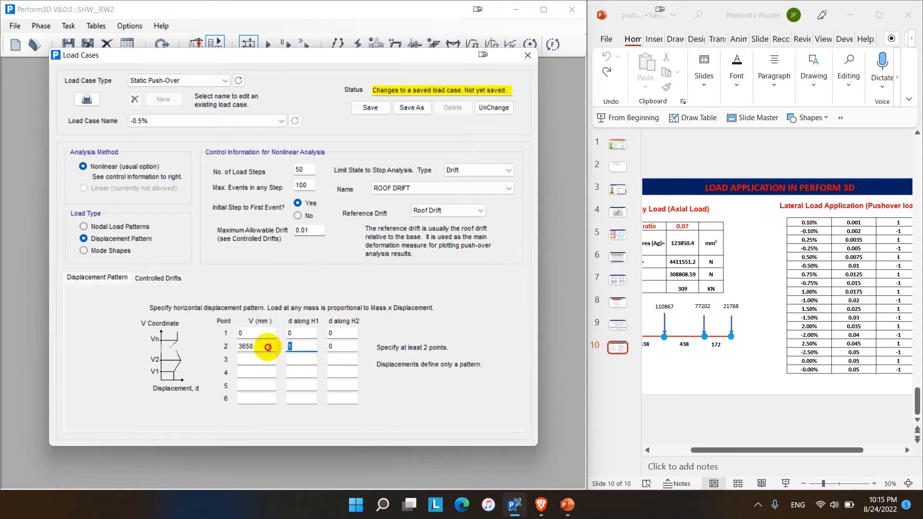
type("-1")
left_click(371, 108)
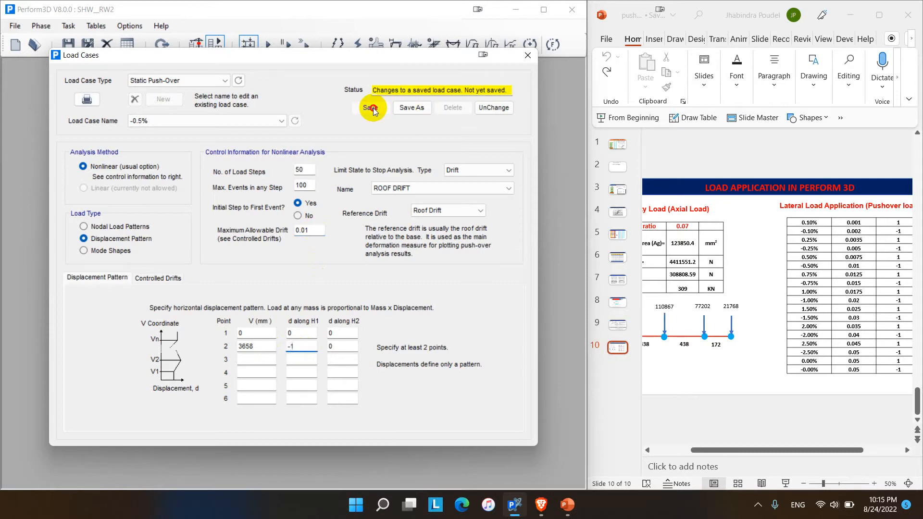
- Create a copy of the -0.5% push-over load case named +0.75%
left_click(408, 107)
left_click_drag(431, 265, 410, 264)
type("+0.75")
left_click(429, 302)
- Set the +0.75% case's maximum allowable drift to 0.0125 and its point 2 displacement along H1 to 1, and save it
left_click(308, 231)
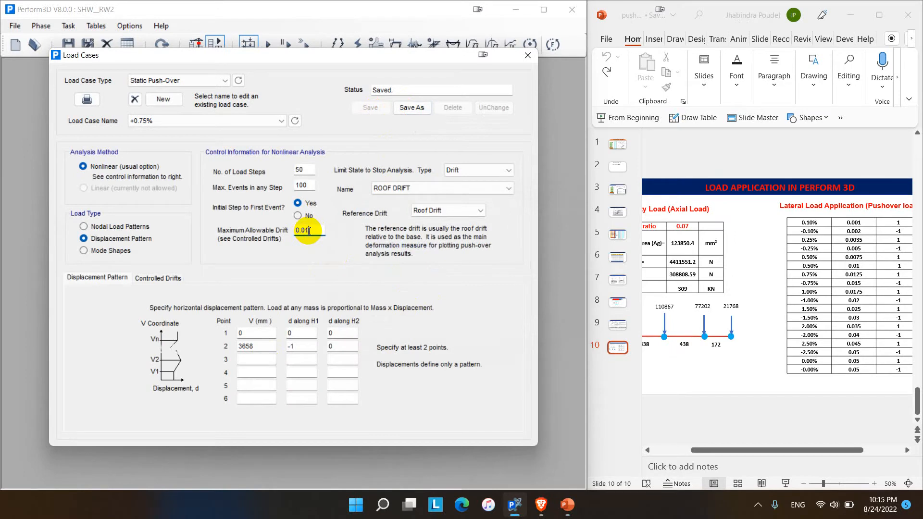
type("25")
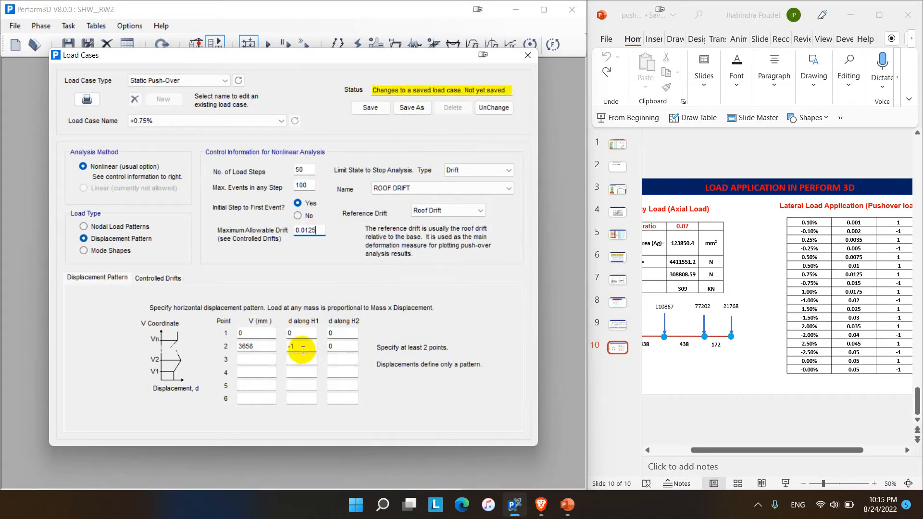
left_click_drag(303, 349, 274, 346)
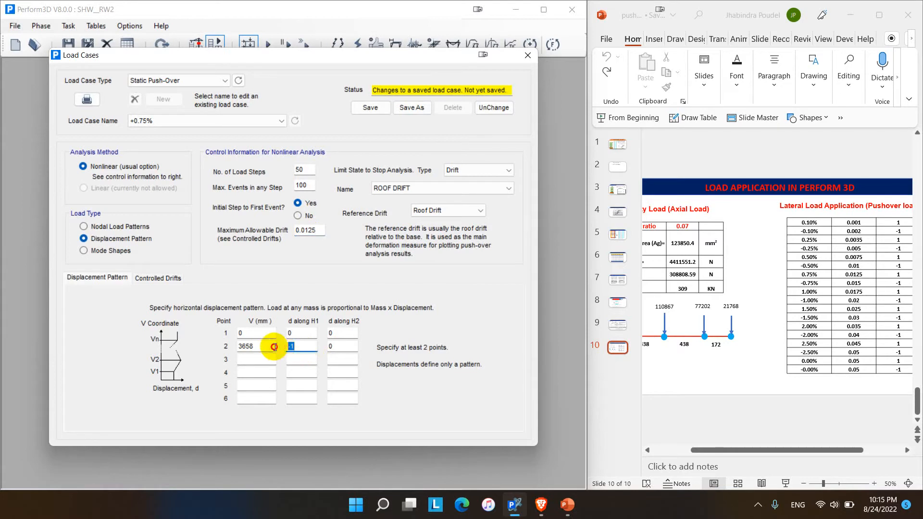
type("1")
left_click(361, 106)
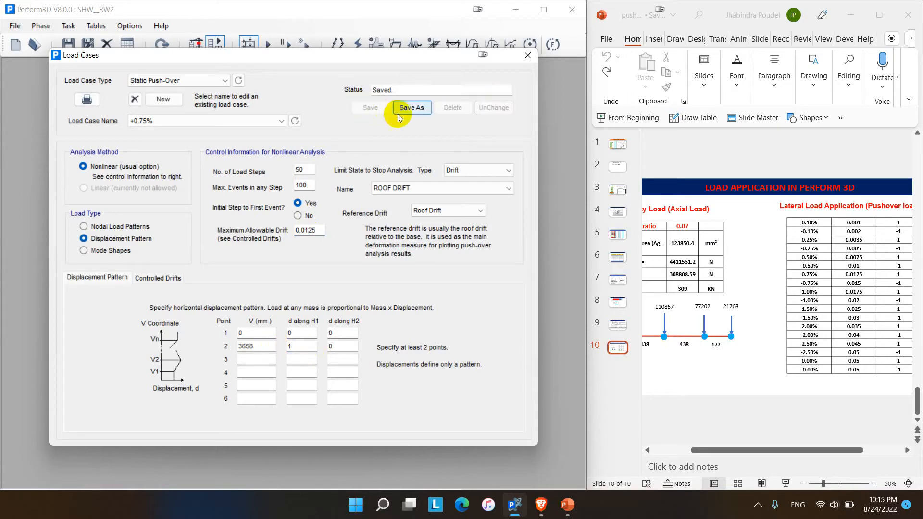
- Create a copy of the +0.75% push-over load case named -0.75%
left_click(408, 108)
left_click(423, 265)
key("BackSpace")
type("-0.75")
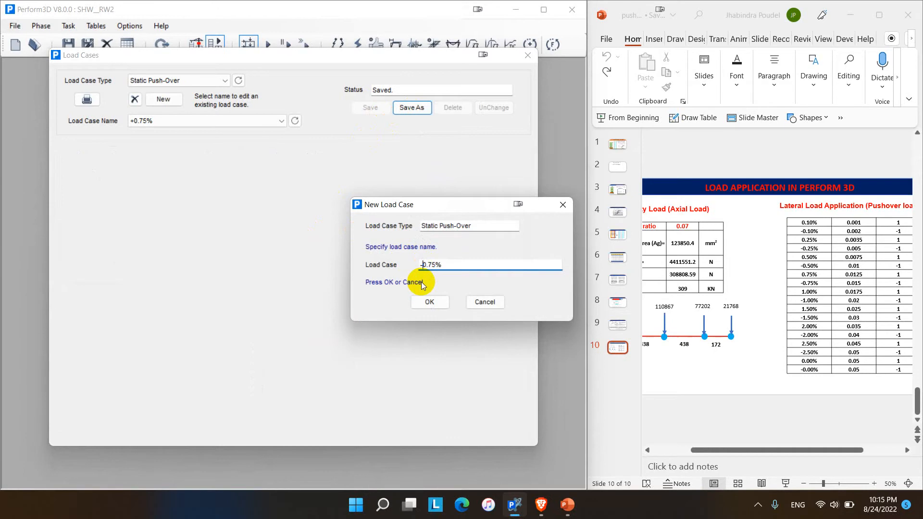
left_click(435, 304)
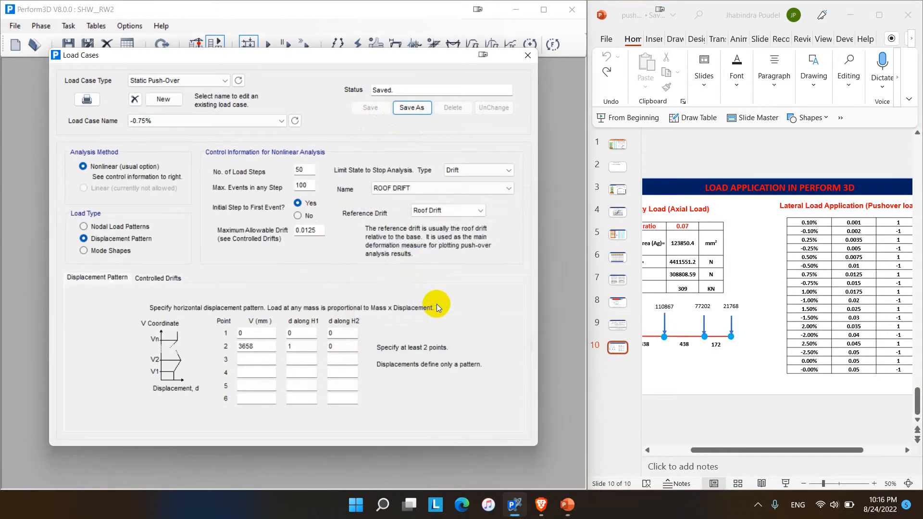
- Set the -0.75% case's maximum allowable drift to 0.015 and its point 2 displacement along H1 to -1, and save it
left_click(310, 230)
key("BackSpace")
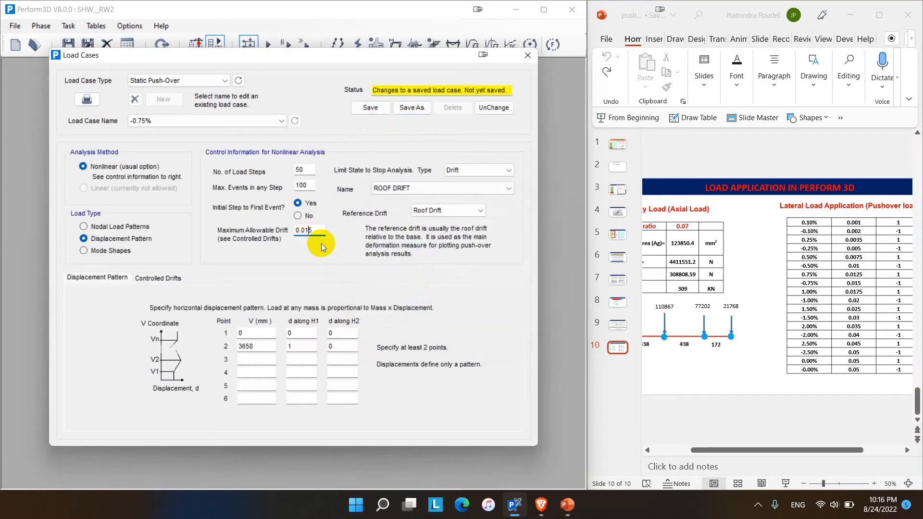
left_click_drag(299, 347, 275, 347)
type("-1")
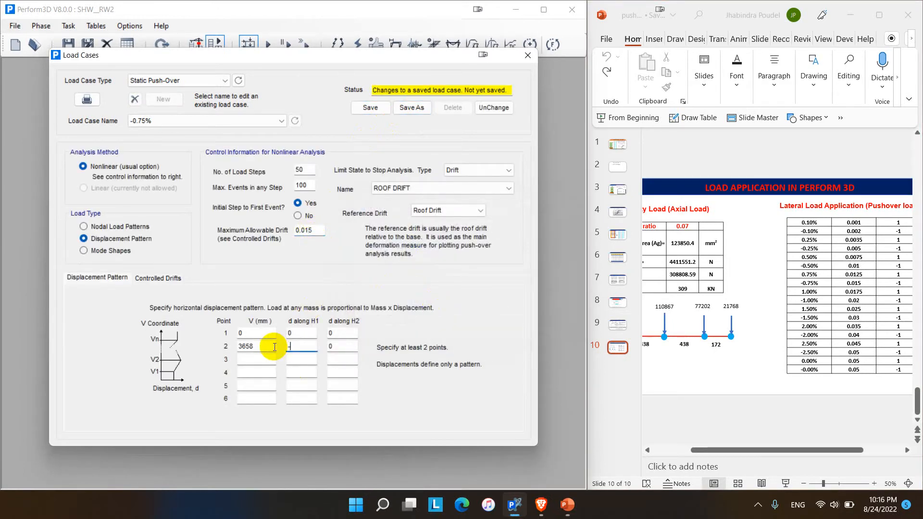
left_click(371, 108)
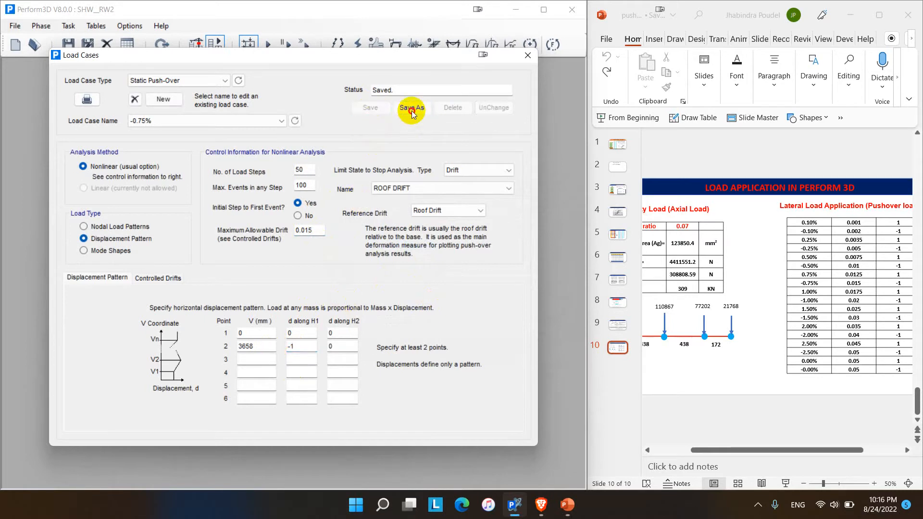
- Create a copy of the -0.75% push-over load case named +1%
left_click(412, 107)
left_click(434, 264)
left_click_drag(434, 264, 391, 267)
type("+1%")
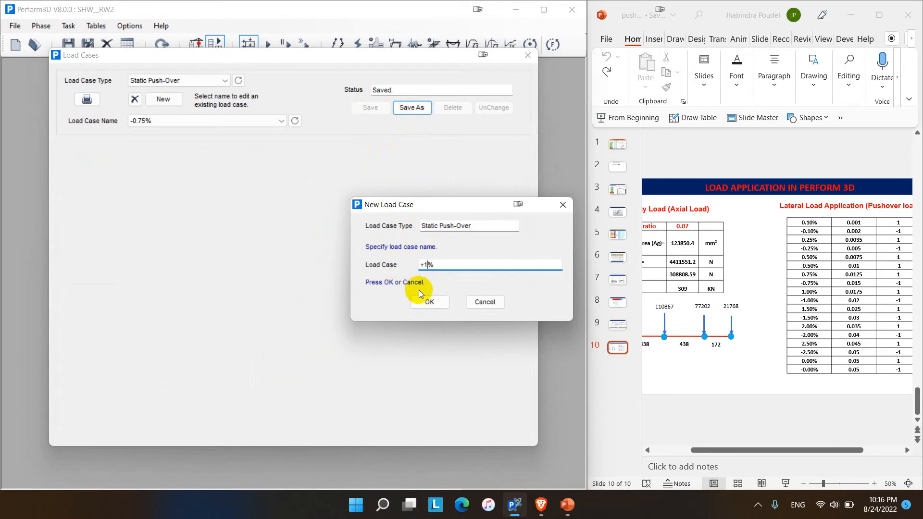
left_click(429, 302)
- Set the +1% case's maximum allowable drift to 0.0175 and its point 2 displacement along H1 to 1, and save it
left_click(312, 230)
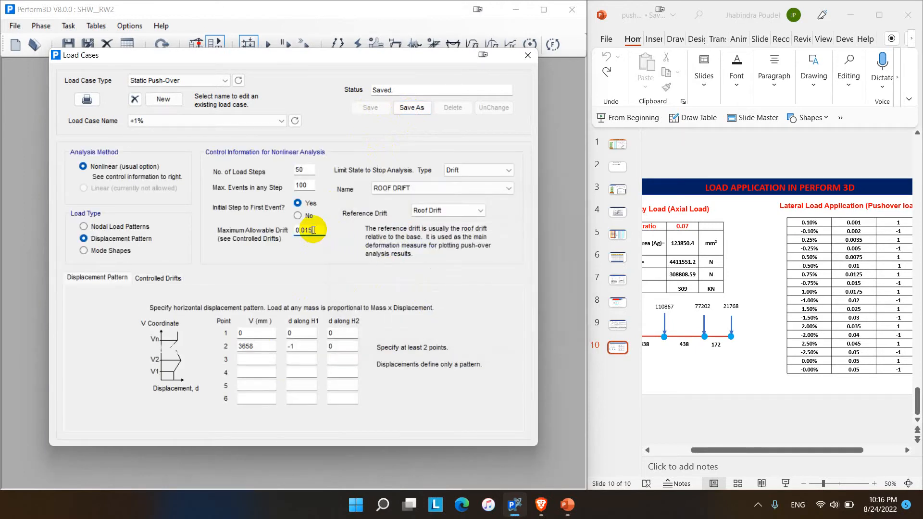
key("BackSpace")
type("75")
left_click_drag(313, 346, 275, 346)
type("1")
left_click(371, 107)
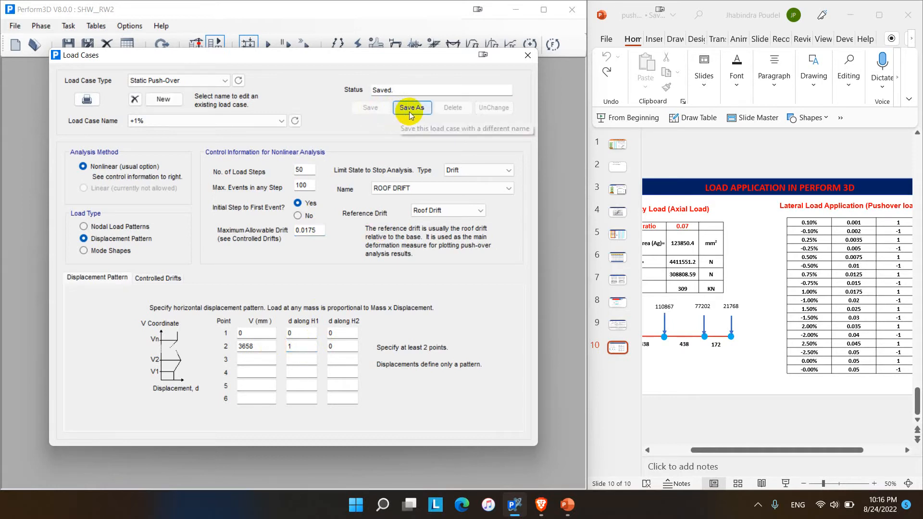
- Create a copy of the +1% push-over load case named -1%
left_click(409, 108)
left_click(422, 264)
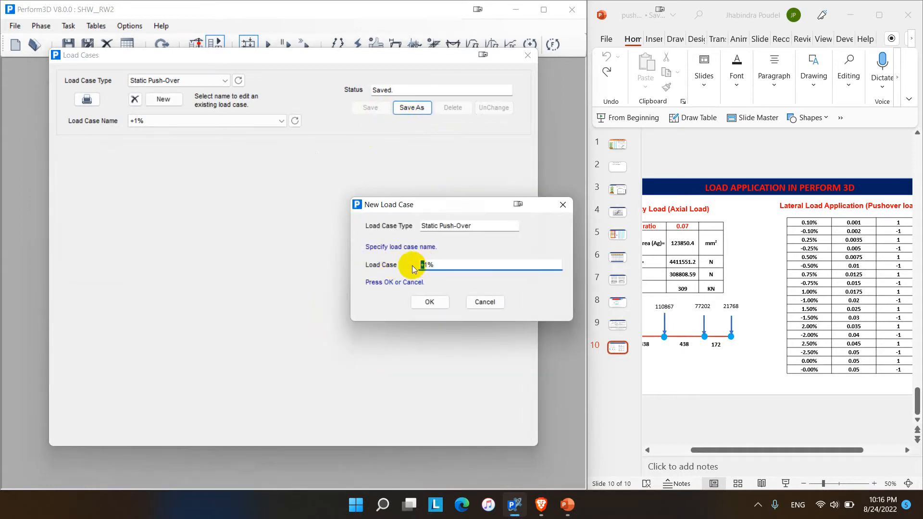
left_click(424, 302)
- Set the -1% case's maximum allowable drift to 0.02 and its point 2 displacement along H1 to -1, and save it
left_click(312, 230)
key("BackSpace")
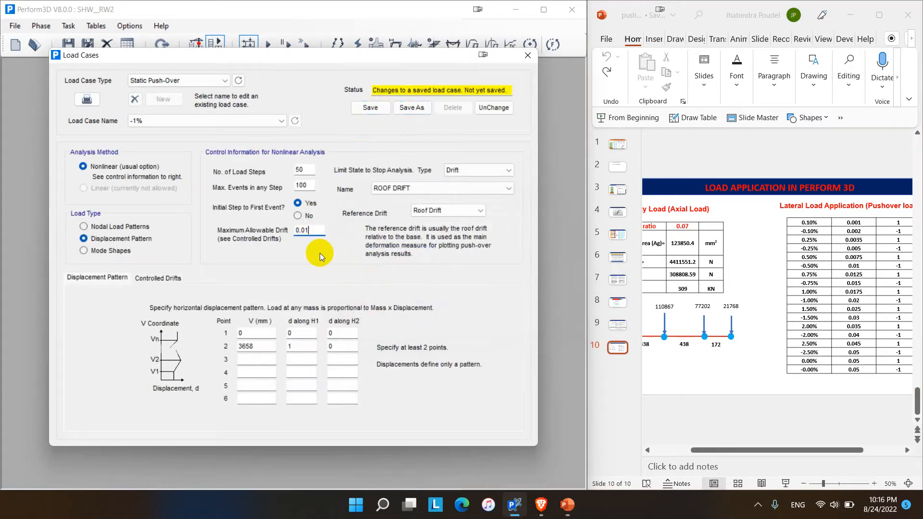
type("2")
double_click(287, 346)
type("-1")
left_click(370, 107)
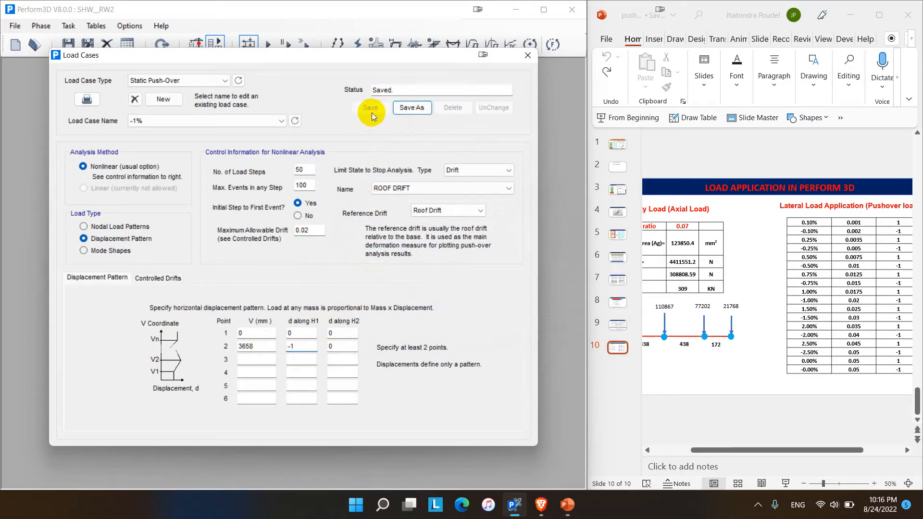
- Create a copy of the -1% push-over load case named +1.5%
left_click(412, 107)
left_click_drag(427, 264, 411, 264)
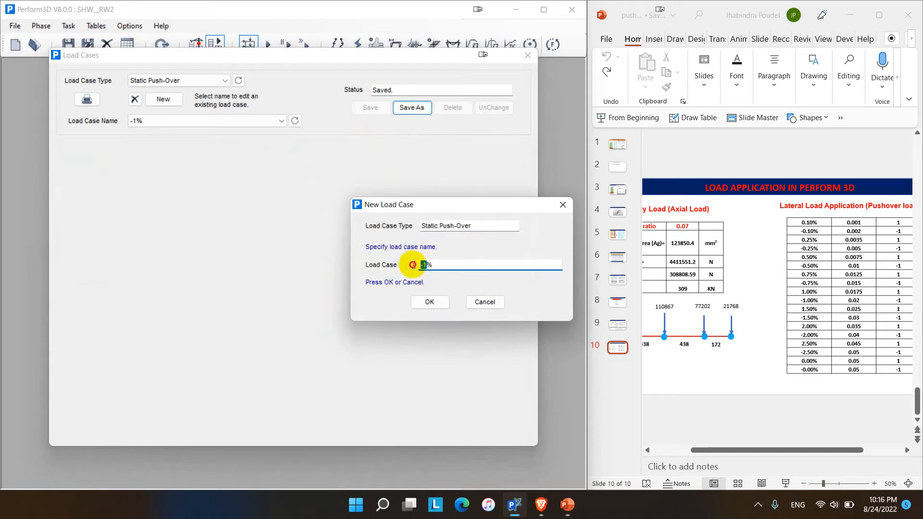
type("+1.5")
left_click(429, 303)
- Set the +1.5% case's maximum allowable drift to 0.025 and its point 2 displacement along H1 to +1, and save it
left_click(311, 229)
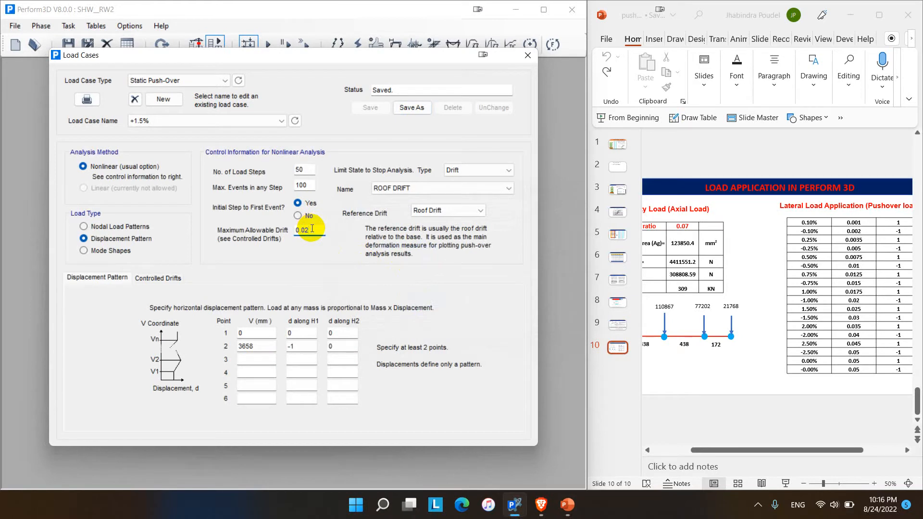
type("5")
left_click(300, 346)
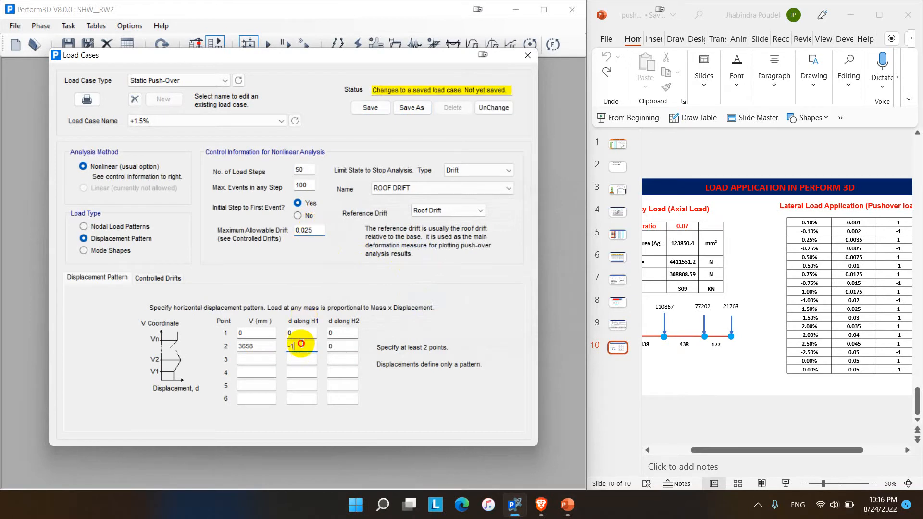
key("BackSpace")
type("+1")
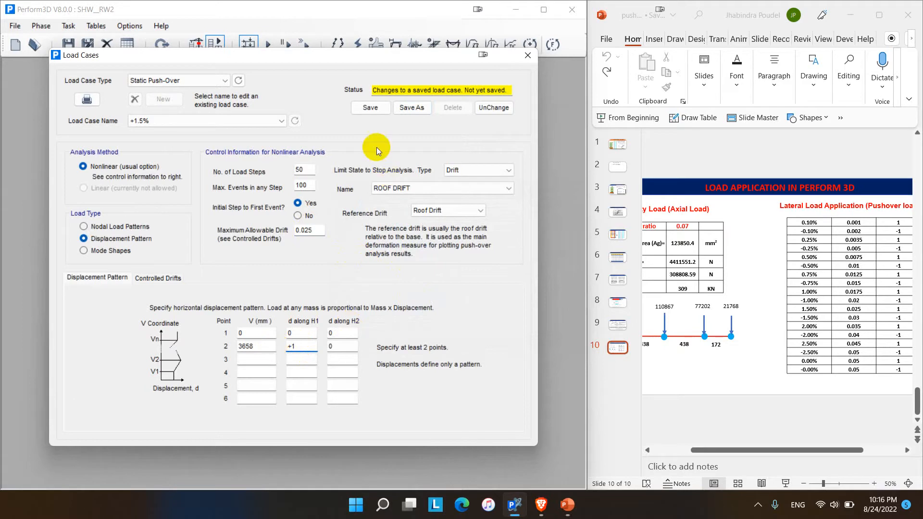
left_click(370, 107)
- Create a copy of the +1.5% push-over load case named -1.5%
left_click(406, 109)
left_click_drag(429, 264, 420, 265)
type("-1.5")
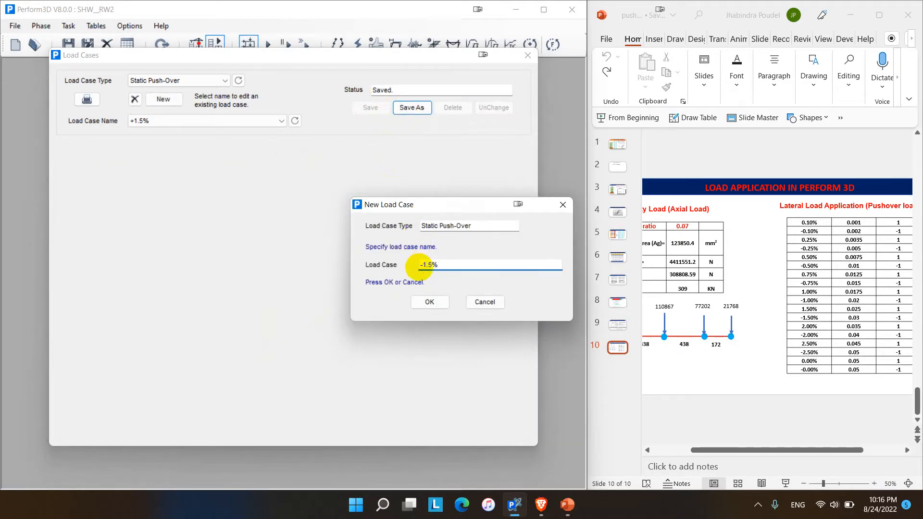
left_click(442, 301)
- Set the -1.5% case's maximum allowable drift to 0.03 and its point 2 displacement along H1 to -1, and save it
left_click(319, 232)
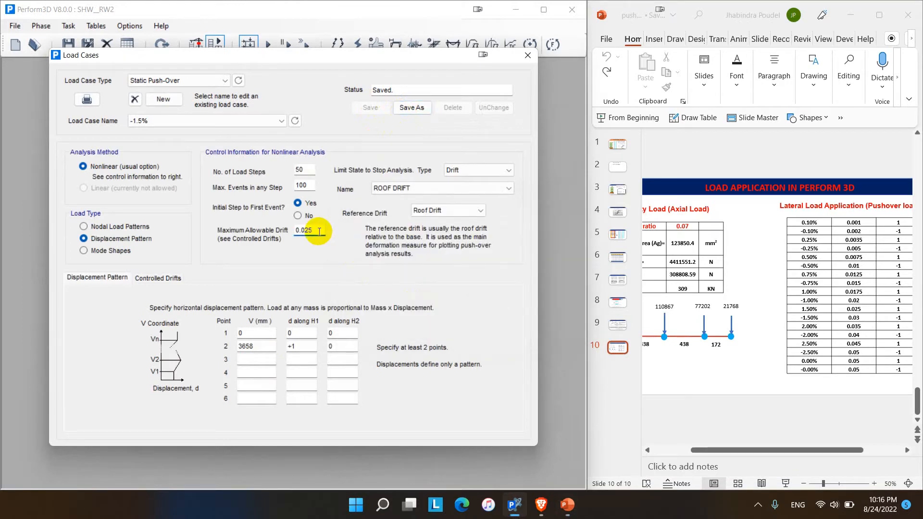
key("BackSpace")
key("BackSpace")
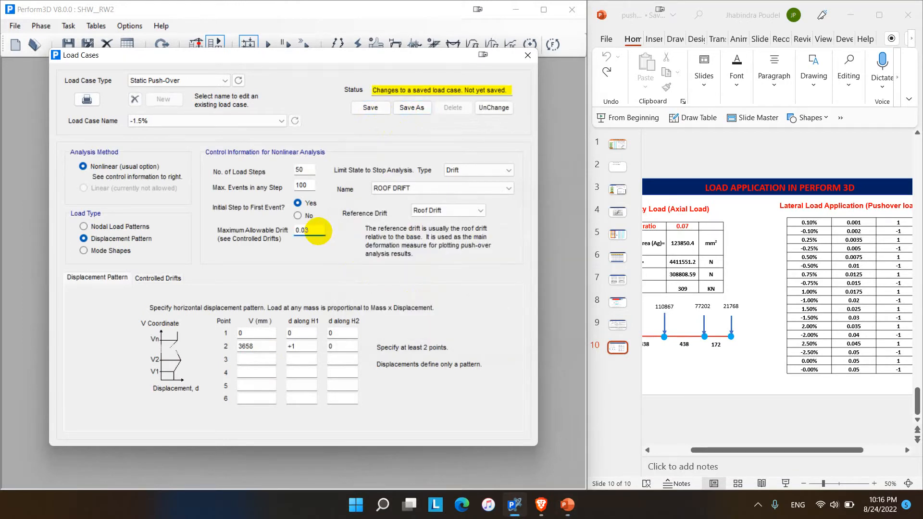
left_click_drag(298, 344, 268, 343)
type("-1")
left_click(374, 105)
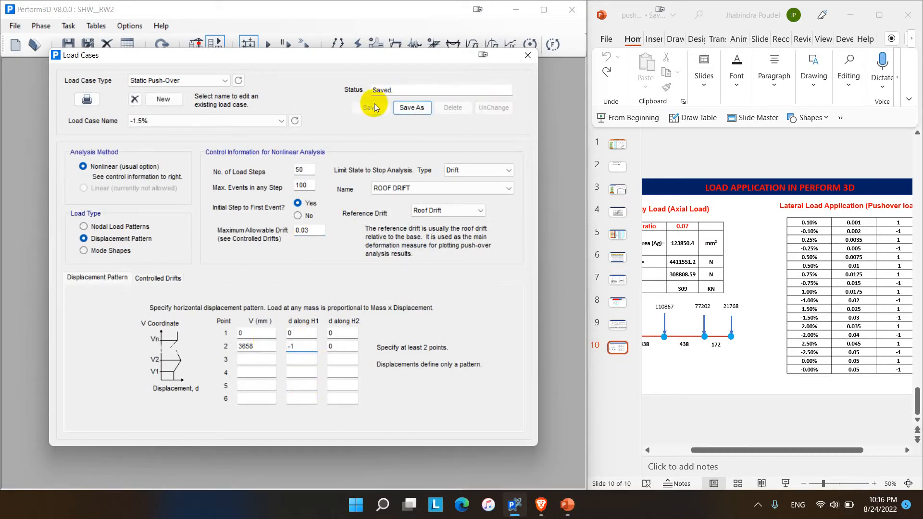
- Create a copy of the -1.5% push-over load case named +2%
left_click(411, 107)
left_click_drag(436, 265, 405, 263)
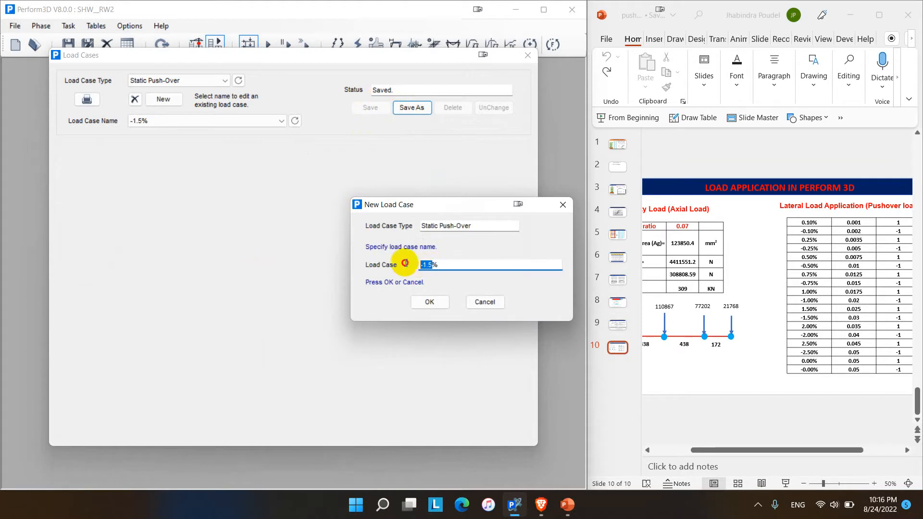
type("+2%")
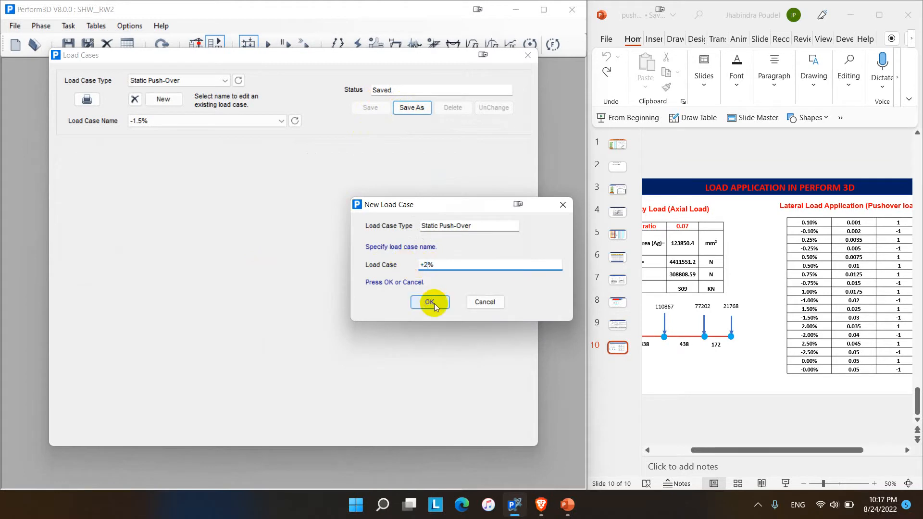
left_click(434, 304)
- Set the +2% case's maximum allowable drift to 0.035 and its point 2 displacement along H1 to +1, and save it
left_click(311, 230)
key("BackSpace")
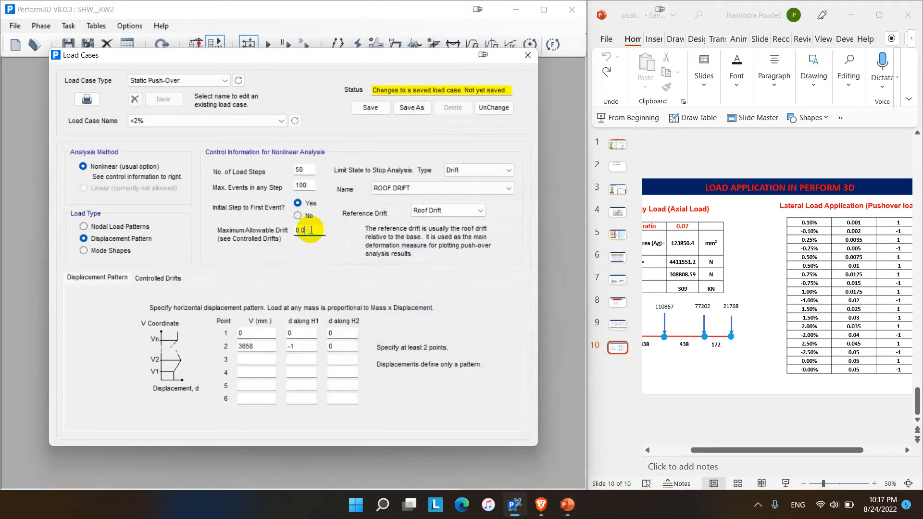
type("35")
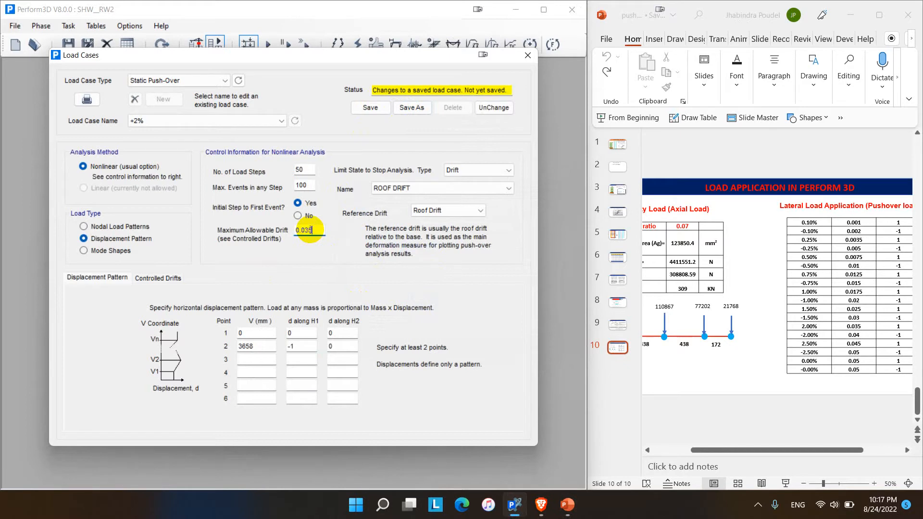
double_click(296, 349)
type("+1")
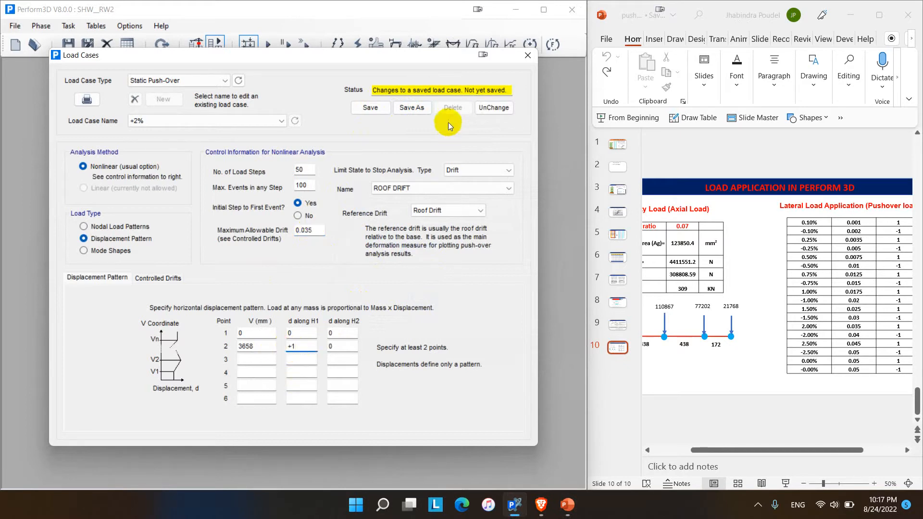
left_click(377, 108)
- Create a copy of the +2% push-over load case named -2%
left_click(412, 107)
left_click_drag(424, 265, 402, 264)
type("-2")
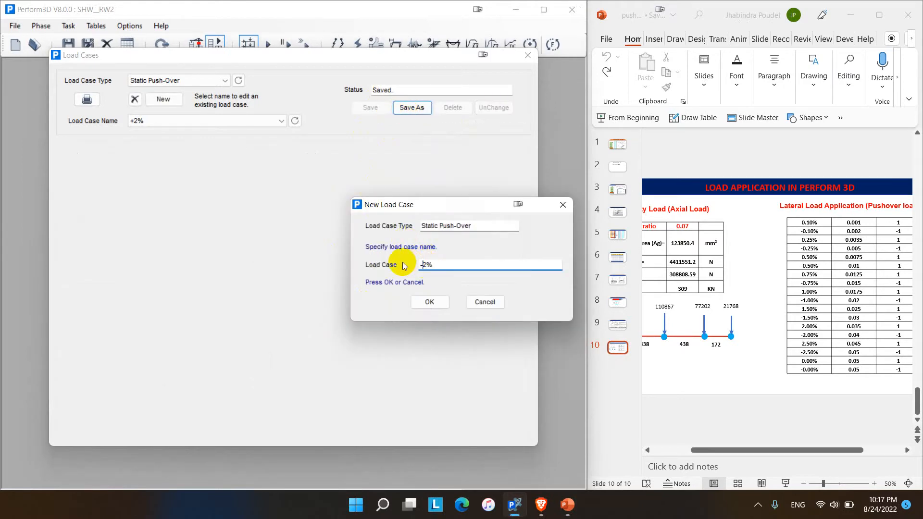
left_click(428, 301)
- Set the -2% case's maximum allowable drift to 0.04 and its point 2 displacement along H1 to -1, and save it
left_click(316, 231)
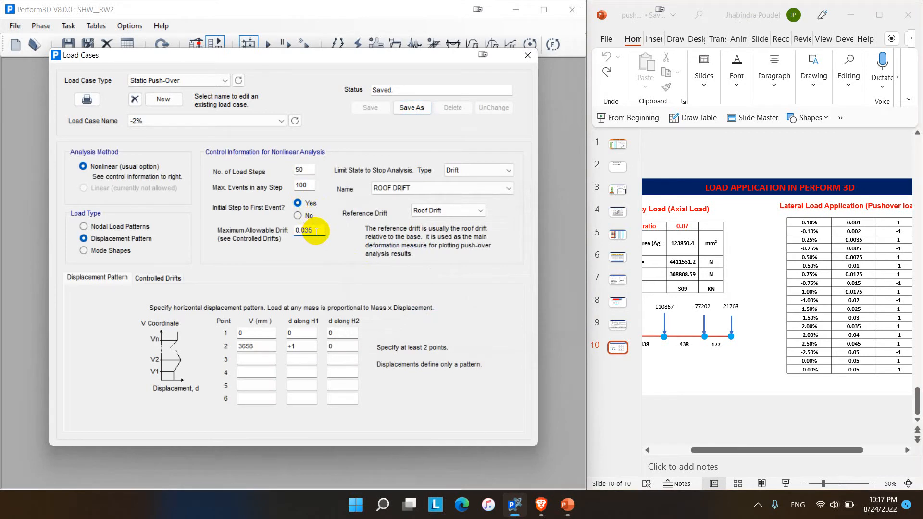
key("BackSpace")
key("BackSpace")
type("4")
double_click(303, 346)
type("-1")
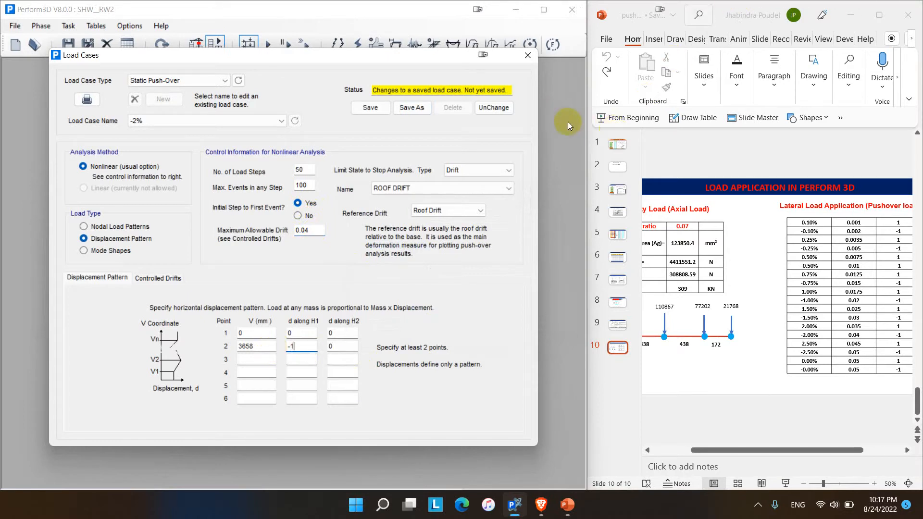
left_click(371, 108)
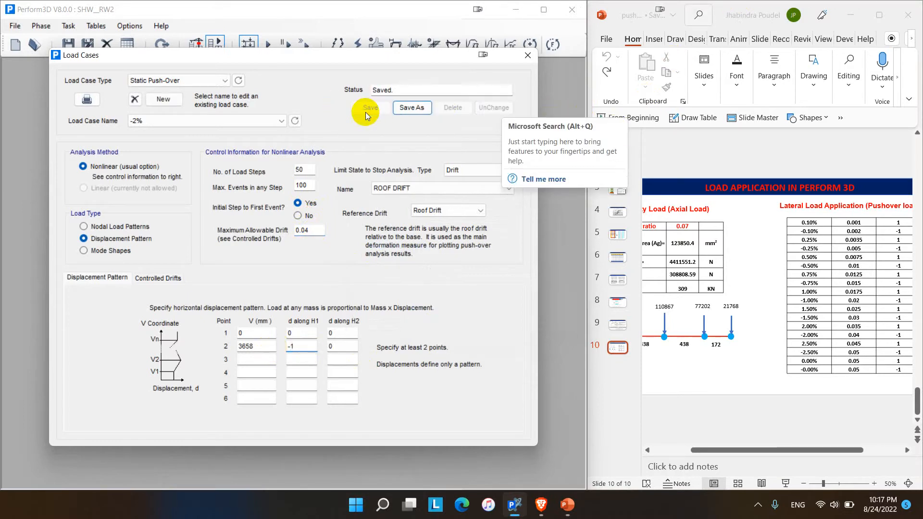
- Create a copy of the -2% push-over load case named +2.5%
left_click(410, 115)
left_click(421, 265)
type("0.")
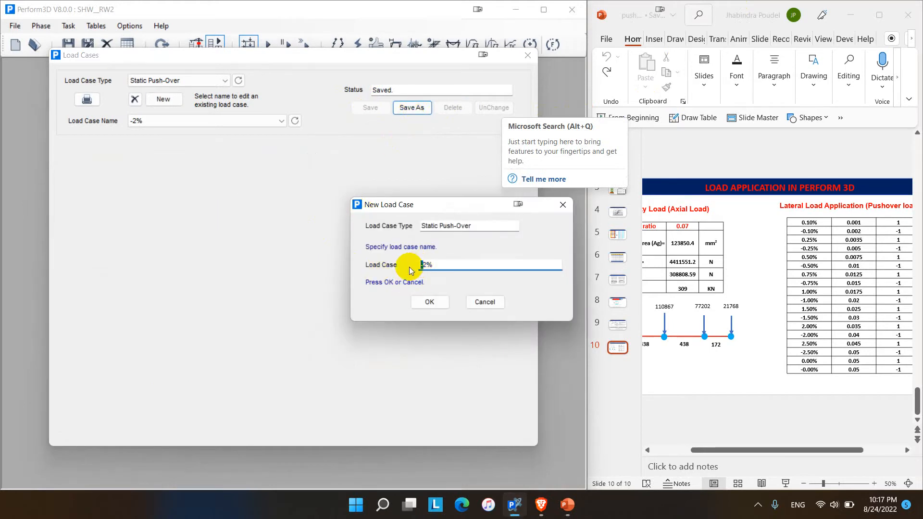
type("+2")
key("Right")
type(".5")
left_click(428, 302)
- Set the +2.5% case's maximum allowable drift to 0.045 and its point 2 displacement along H1 to +1, and save it
left_click(313, 231)
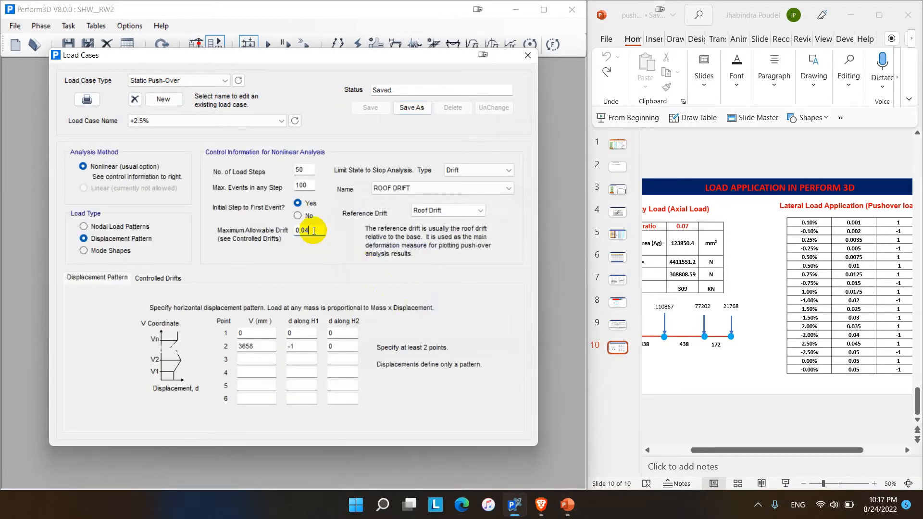
type("5")
left_click_drag(302, 346, 278, 347)
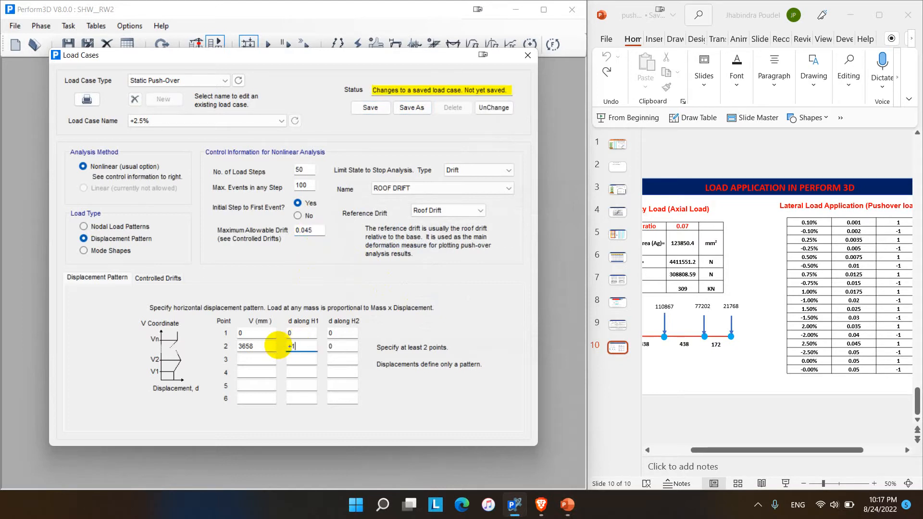
left_click(368, 107)
- Create a copy of the +2.5% push-over load case named -2.5%
left_click(411, 108)
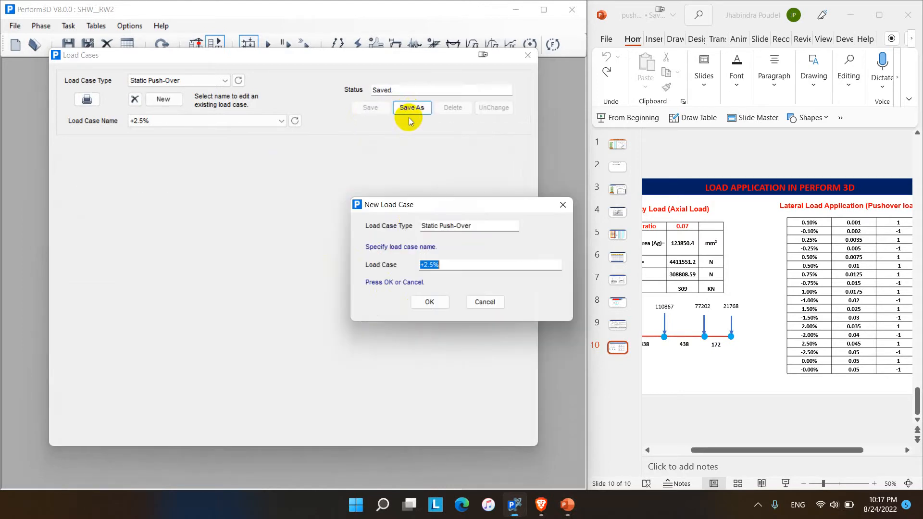
left_click(423, 264)
left_click_drag(423, 264, 416, 267)
type("-2")
left_click(435, 304)
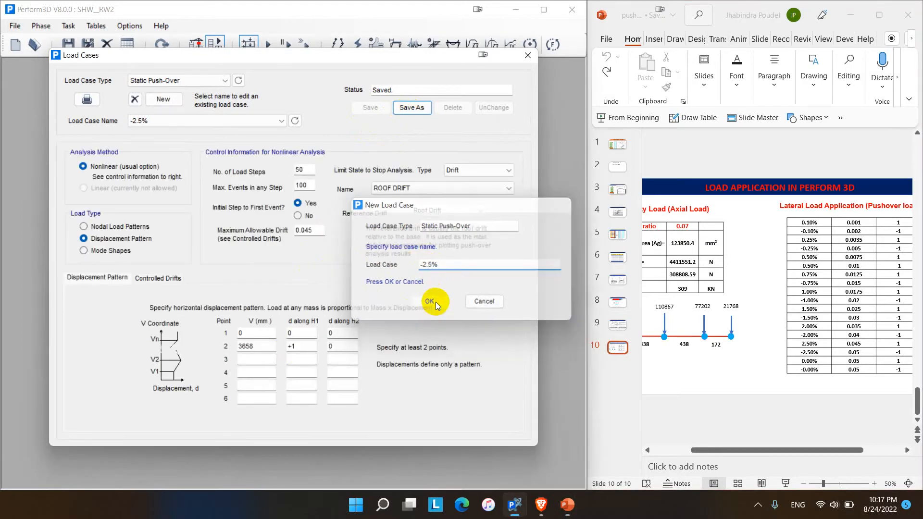
- Set the -2.5% case's maximum allowable drift to 0.05 and its point 2 displacement along H1 to -1, and save it
left_click(307, 230)
key("BackSpace")
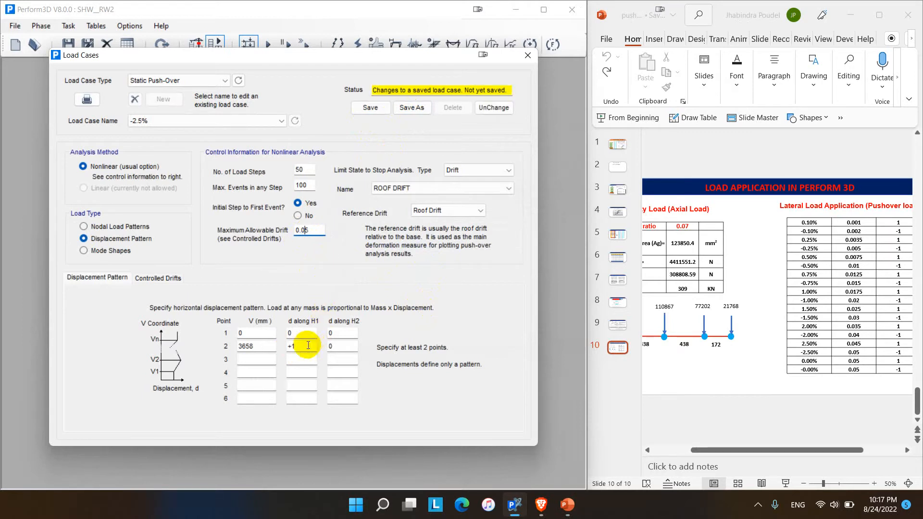
left_click_drag(305, 347, 260, 348)
type("-1")
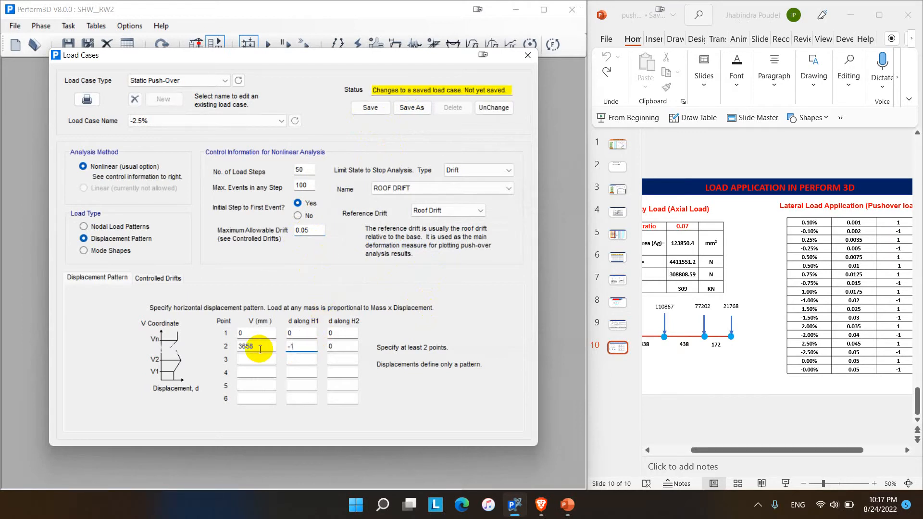
left_click(371, 109)
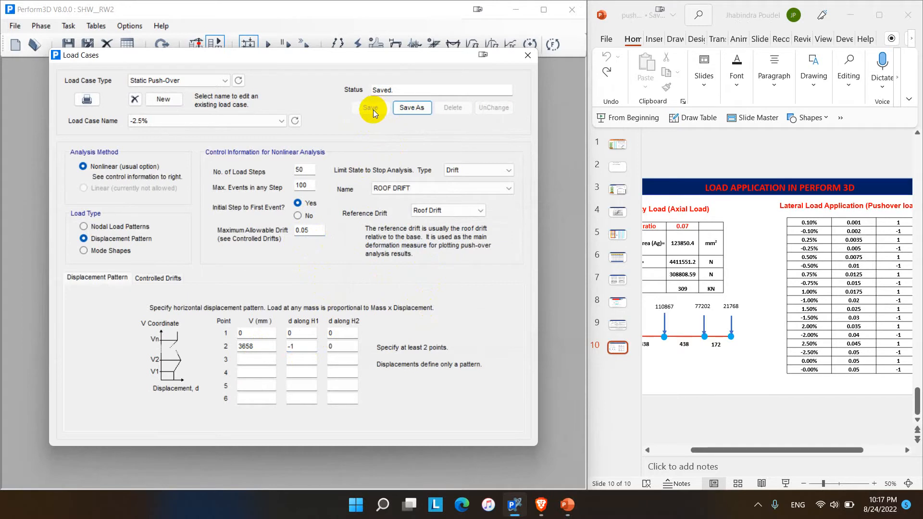
- Create a copy of the -2.5% push-over load case named +0%
left_click(411, 108)
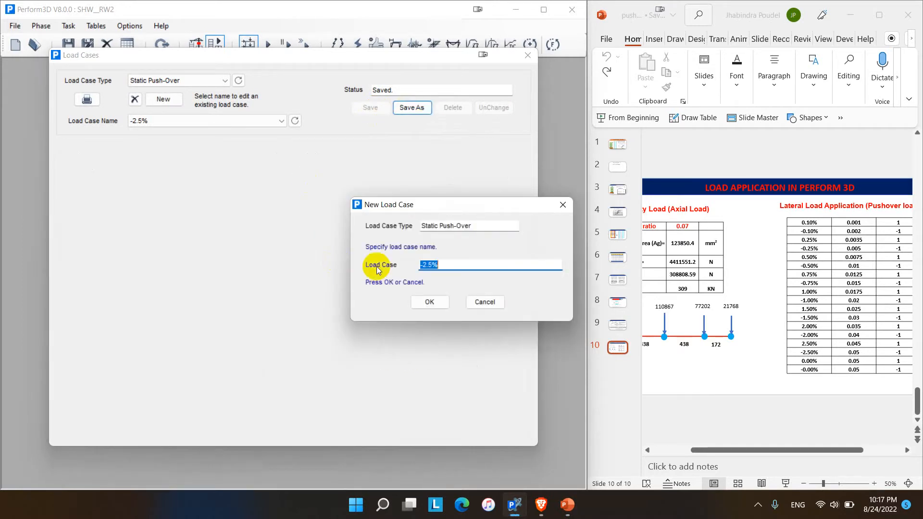
left_click_drag(433, 264, 401, 268)
type("0")
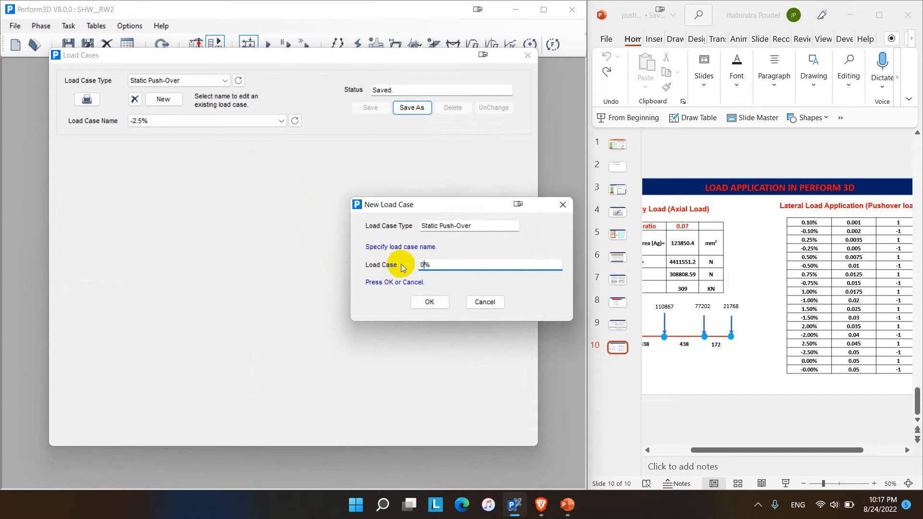
type("+")
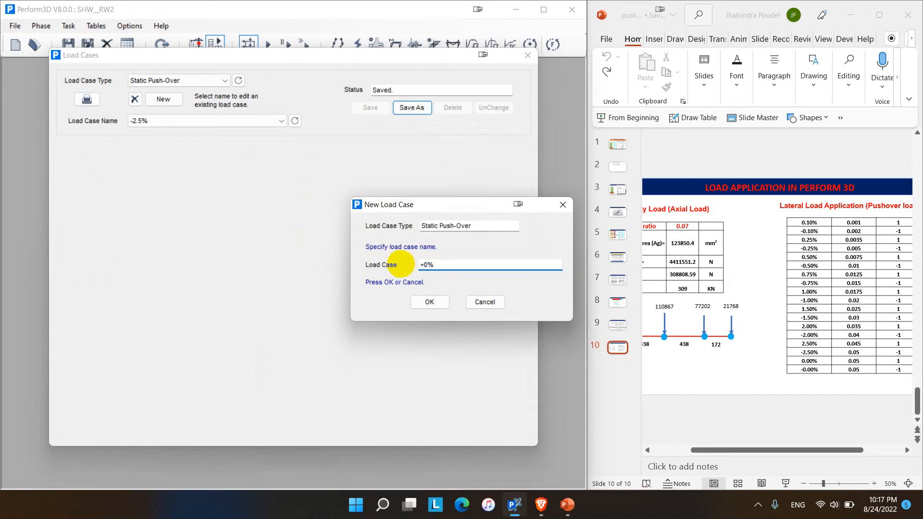
left_click(429, 301)
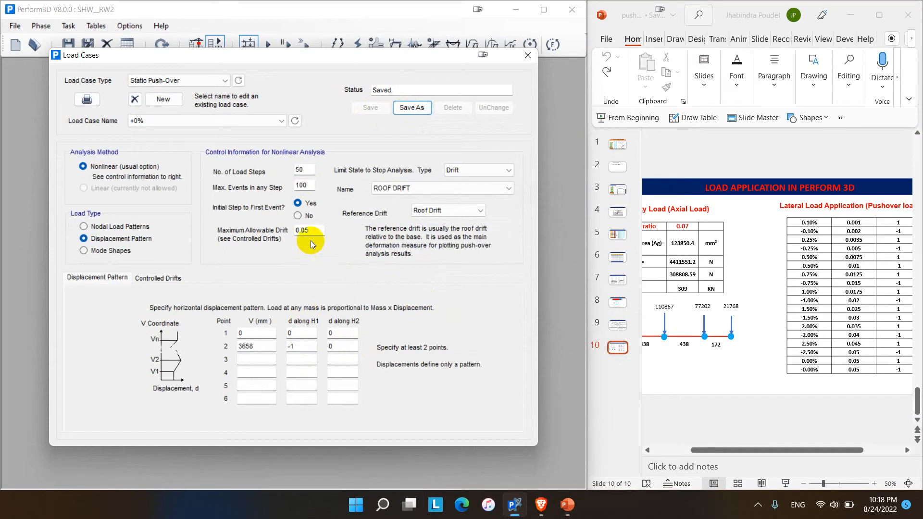
- Set the +0% case's point 2 displacement along H1 to +1 and save the load case
left_click_drag(309, 346, 288, 345)
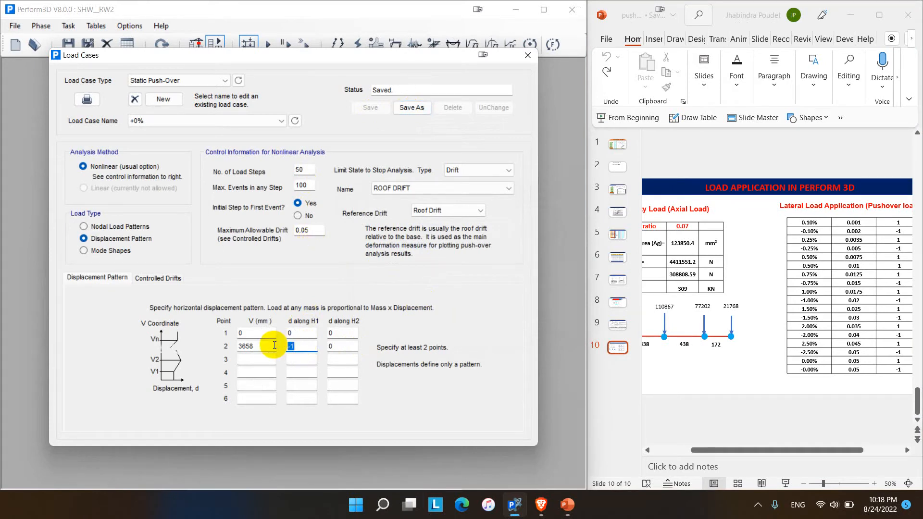
type("+1")
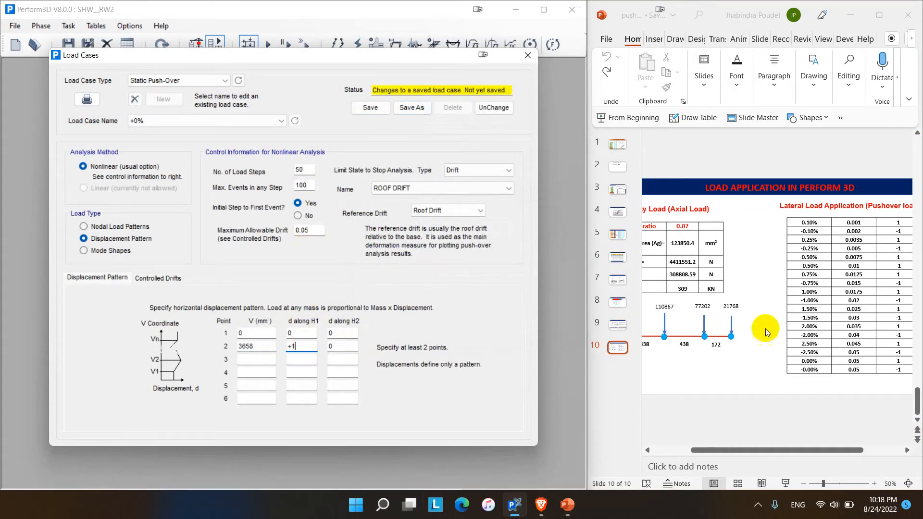
left_click(371, 107)
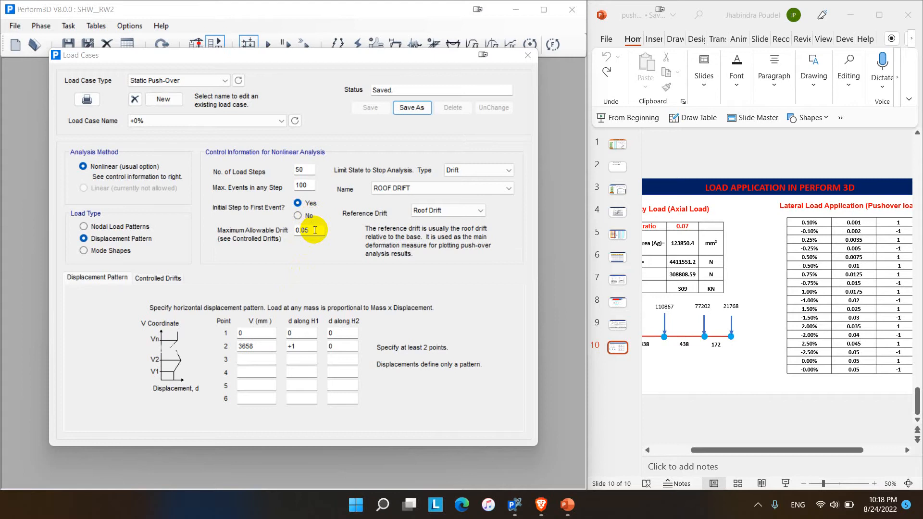
- Copy the +0% push-over load case as -0%, set its point 2 displacement along H1 to -1, and save it
left_click(417, 108)
left_click(418, 265)
left_click(428, 302)
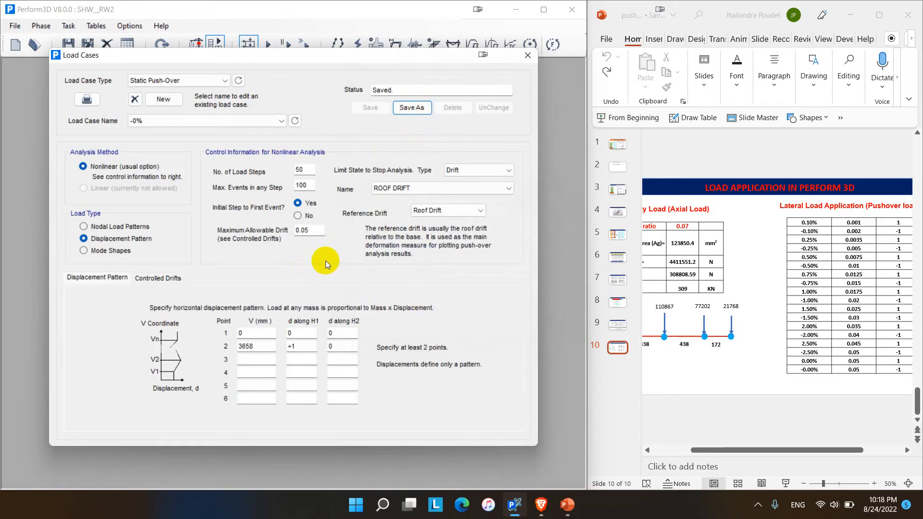
double_click(294, 346)
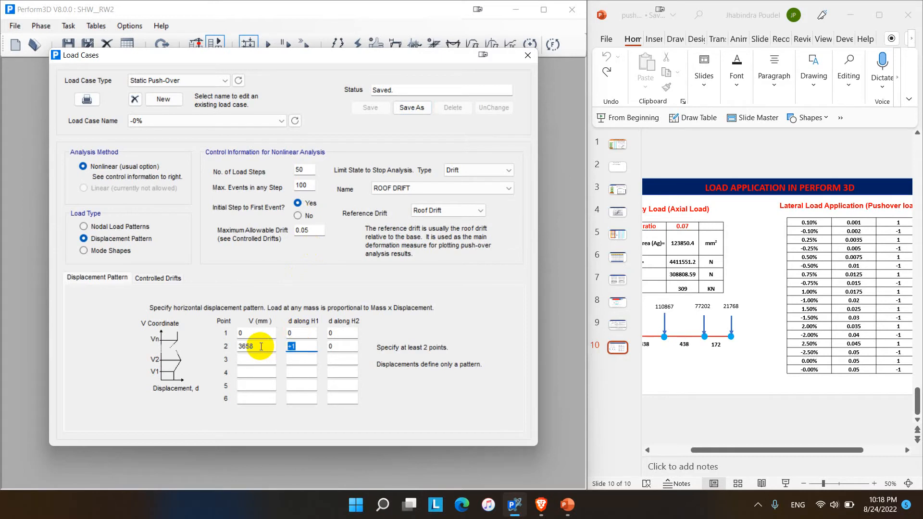
type("-1")
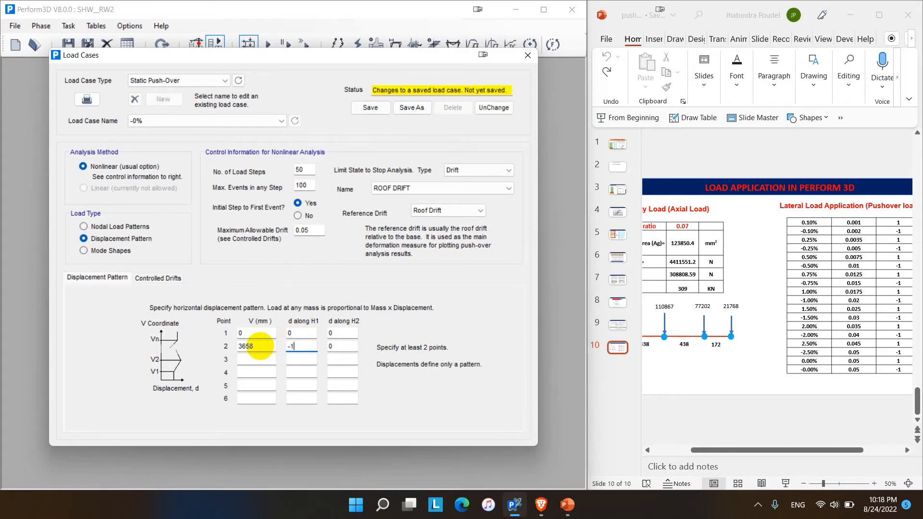
left_click(370, 109)
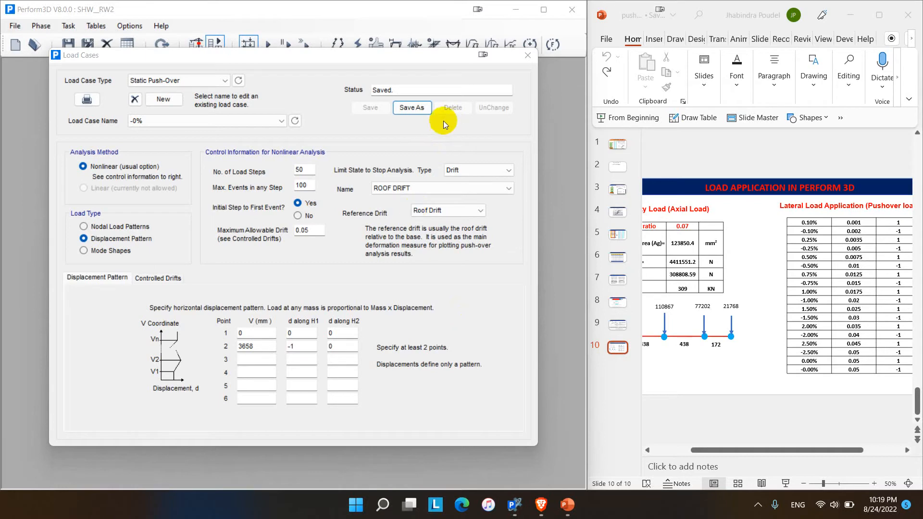
left_click(527, 57)
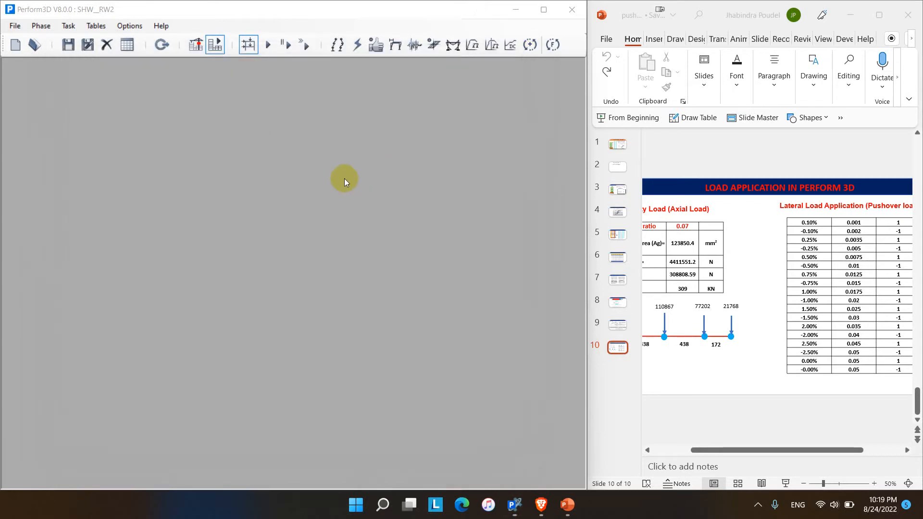
- Reopen the load case definitions and review the settings and load patterns of the GRAIVTY LOAD gravity case
left_click(248, 44)
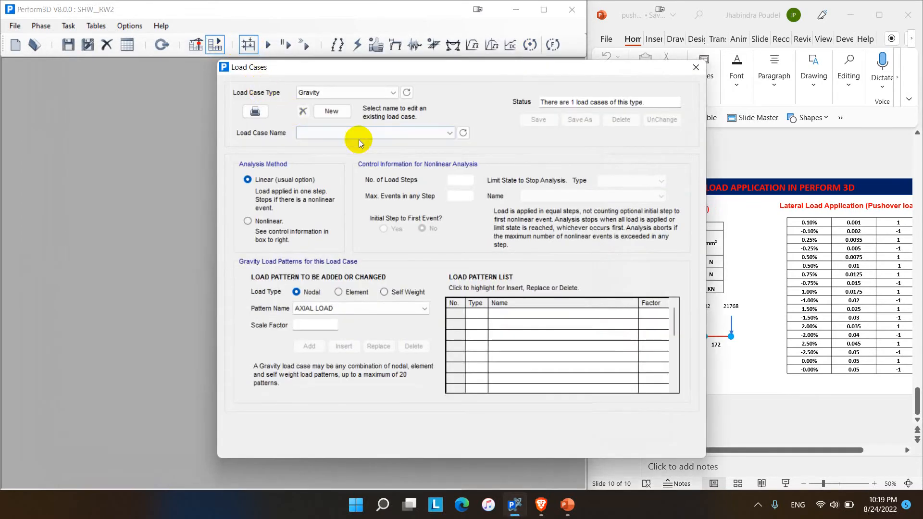
left_click(322, 91)
left_click(322, 91)
left_click(320, 134)
left_click(310, 146)
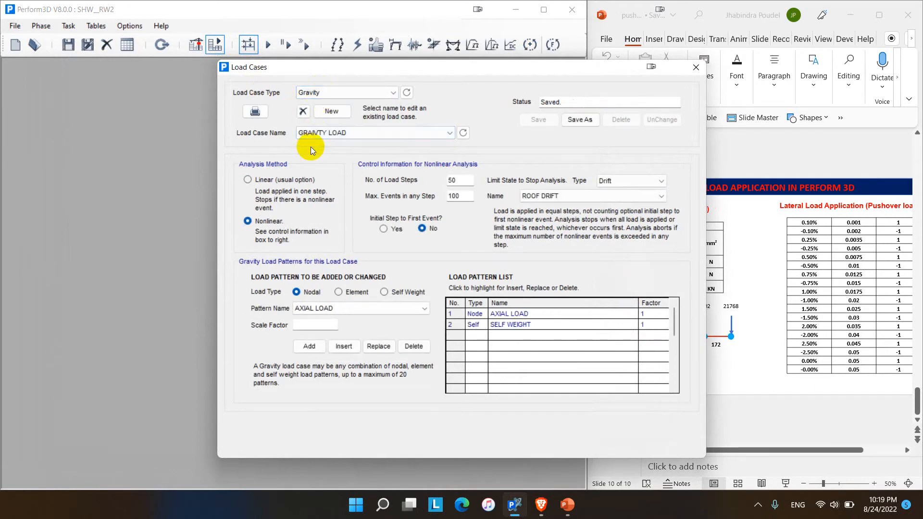
- Review the saved static push-over load cases one after another, starting from +0.1%, checking their maximum allowable drifts and displacement patterns
left_click(322, 91)
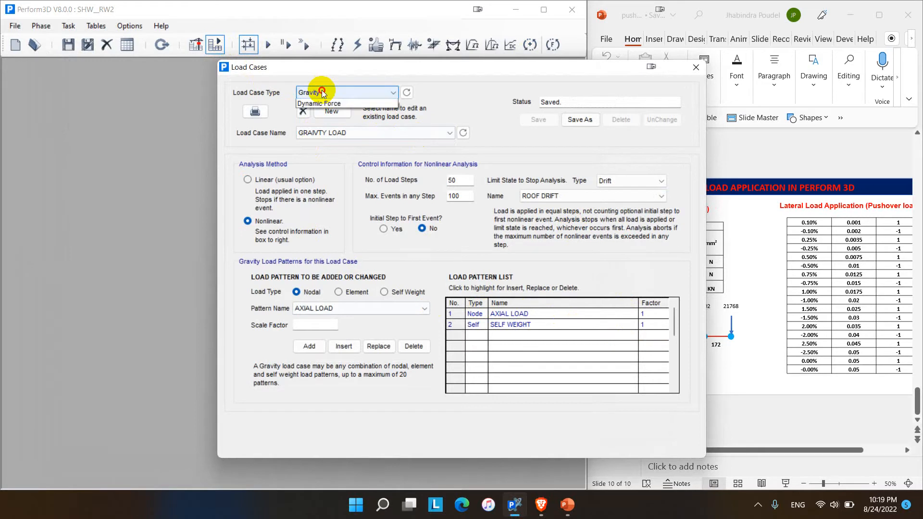
left_click(323, 110)
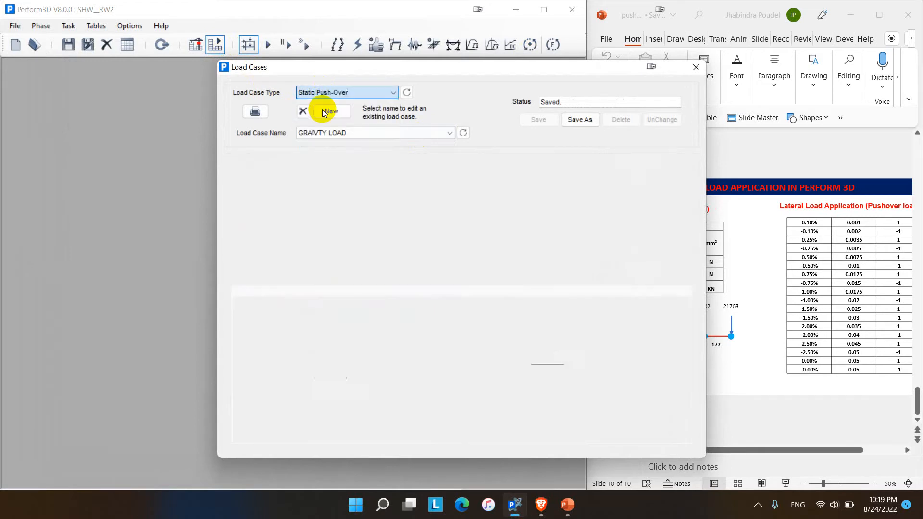
left_click(339, 137)
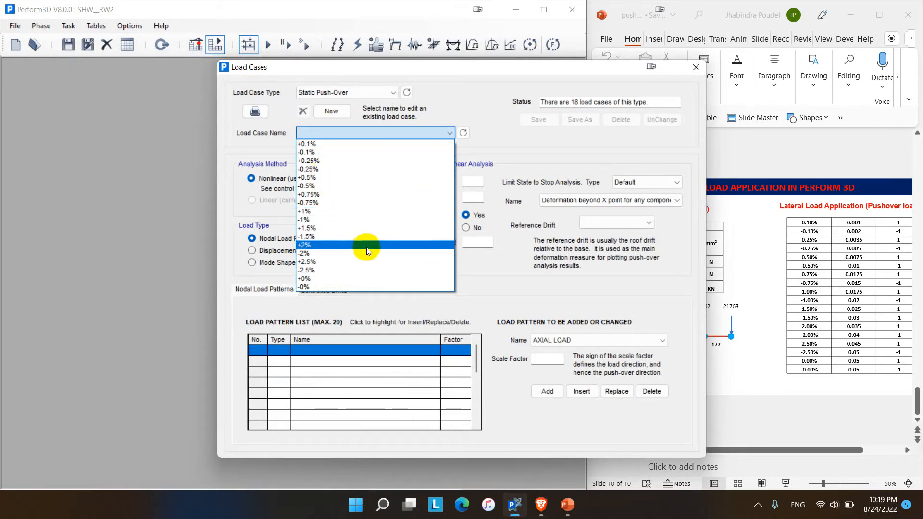
left_click(336, 143)
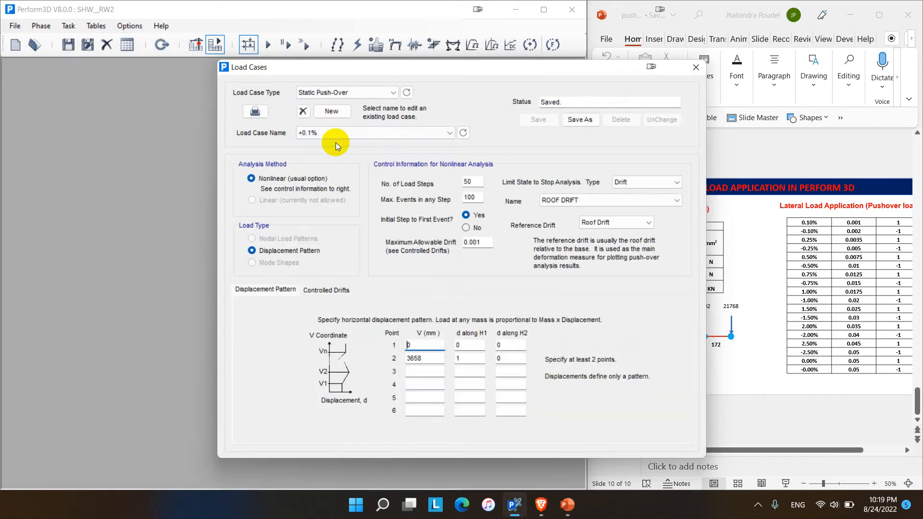
left_click(463, 134)
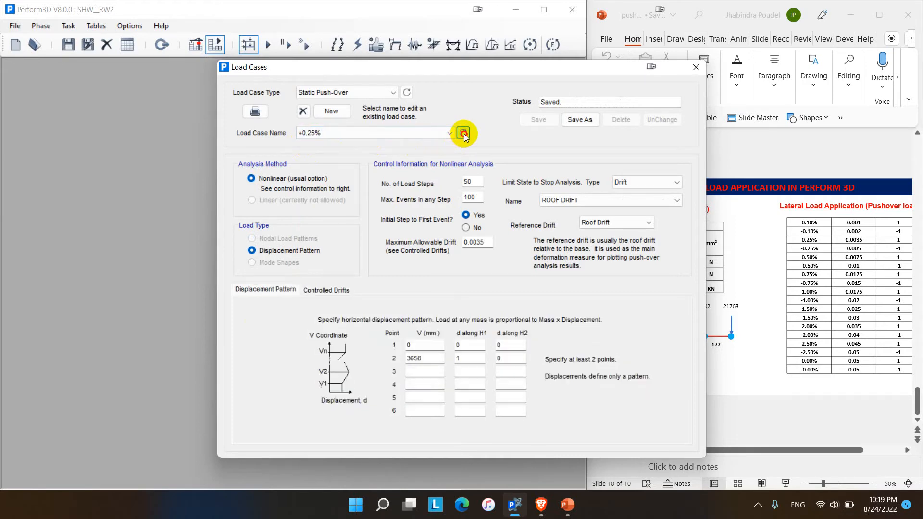
left_click(464, 134)
left_click(463, 134)
left_click(463, 134)
left_click(463, 134)
left_click(464, 134)
left_click(464, 134)
left_click(463, 133)
left_click(463, 133)
left_click(463, 134)
left_click(463, 134)
left_click(463, 133)
left_click(464, 134)
left_click(464, 134)
left_click(464, 134)
left_click(463, 134)
- Open the analysis series setup and check the structure and loads for errors
left_click(272, 51)
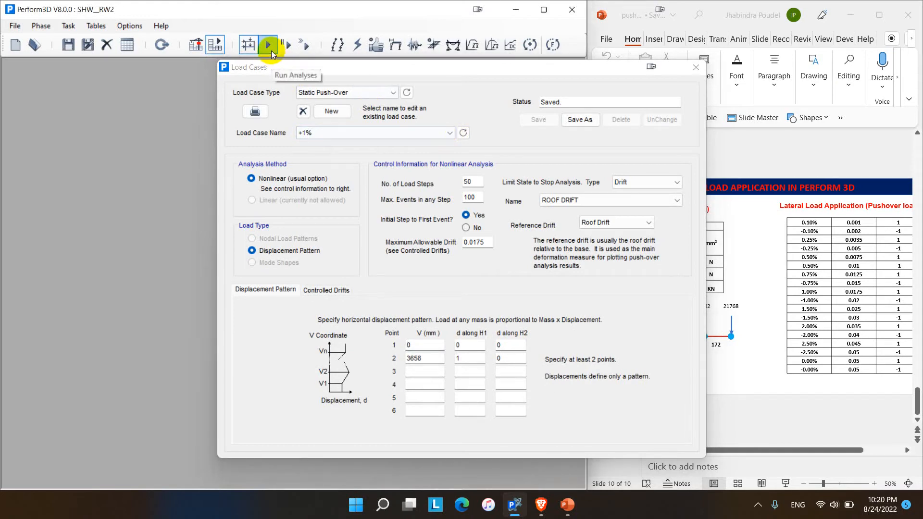
left_click(272, 50)
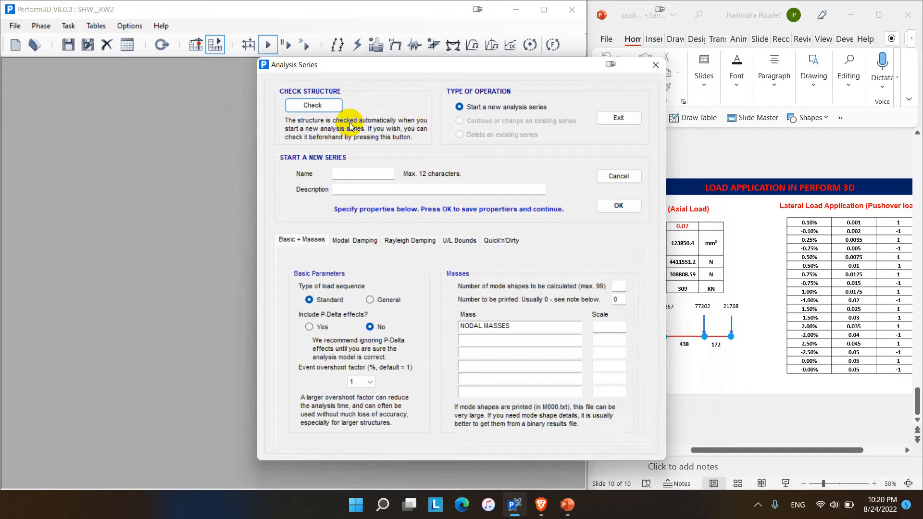
left_click(316, 107)
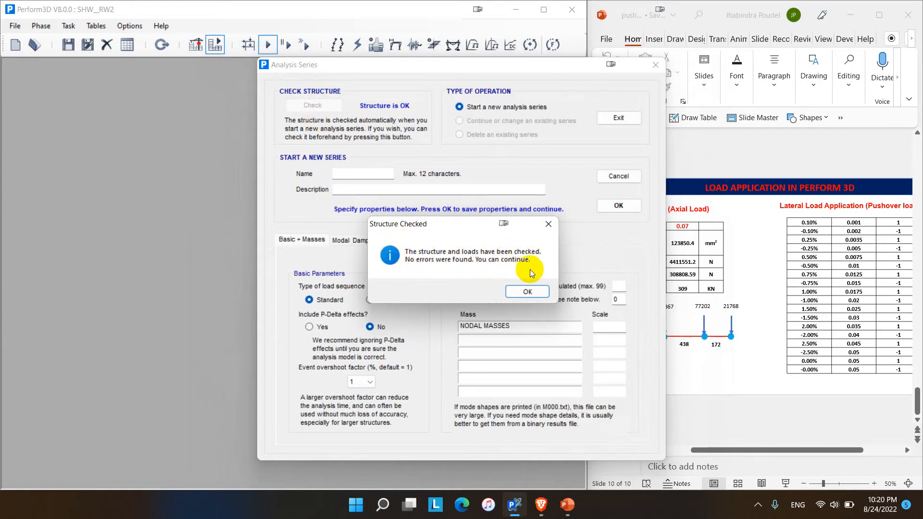
left_click(529, 291)
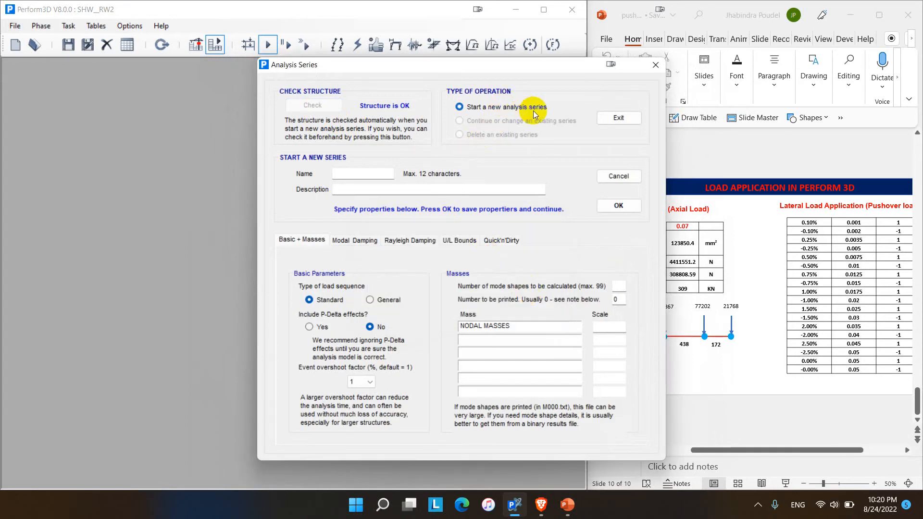
- Name the new analysis series CYCLIC PUSH and describe it as "push over analysis for shear wall"
left_click(362, 176)
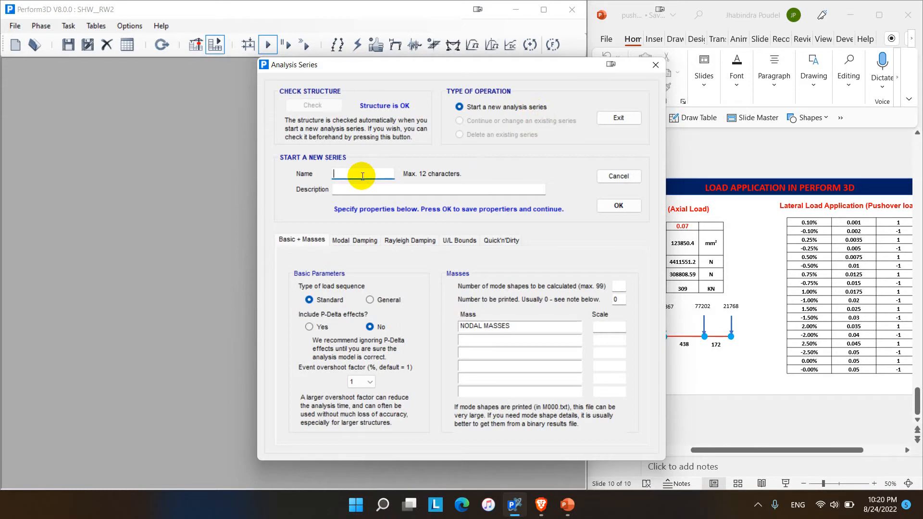
type("CYCLIC PUSH")
key("Tab")
key("Tab")
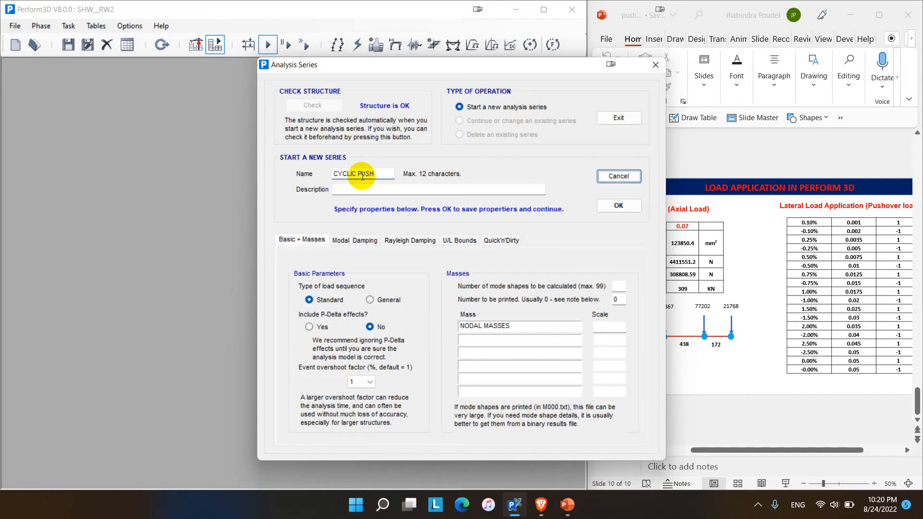
left_click(356, 189)
type("push ov")
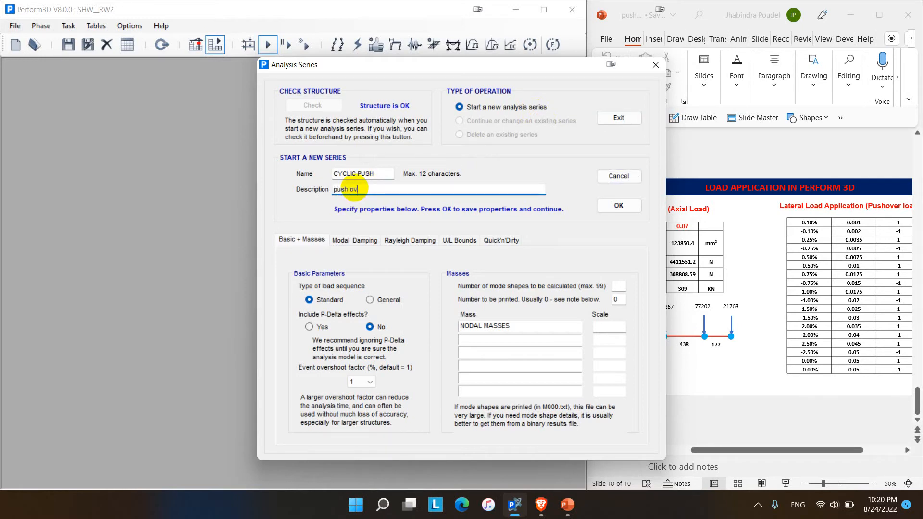
type("er analysis for shear wall")
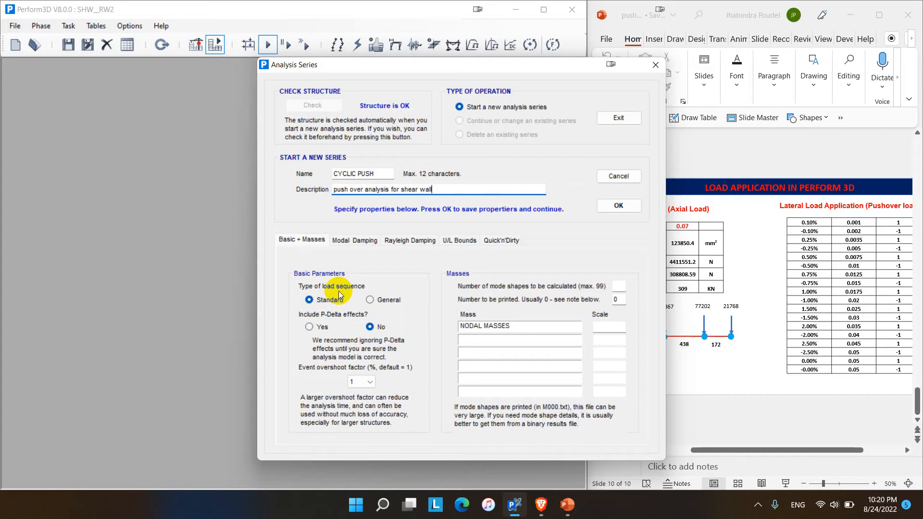
- Set the type of load sequence to General and keep the event overshoot factor at 1%
left_click(371, 300)
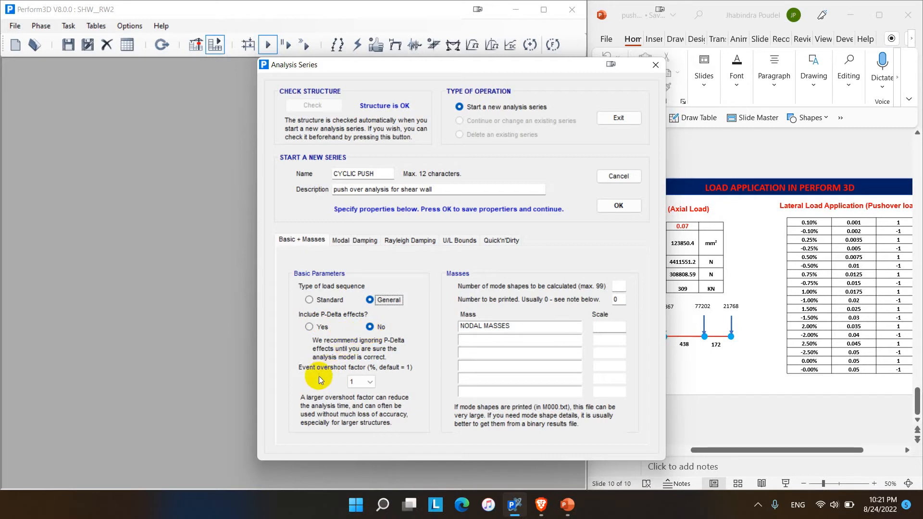
left_click(360, 382)
left_click(359, 381)
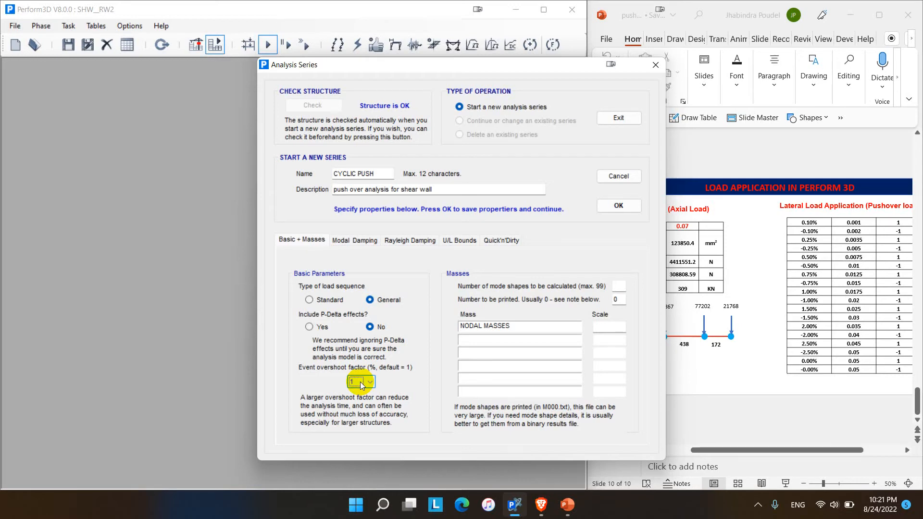
left_click(359, 381)
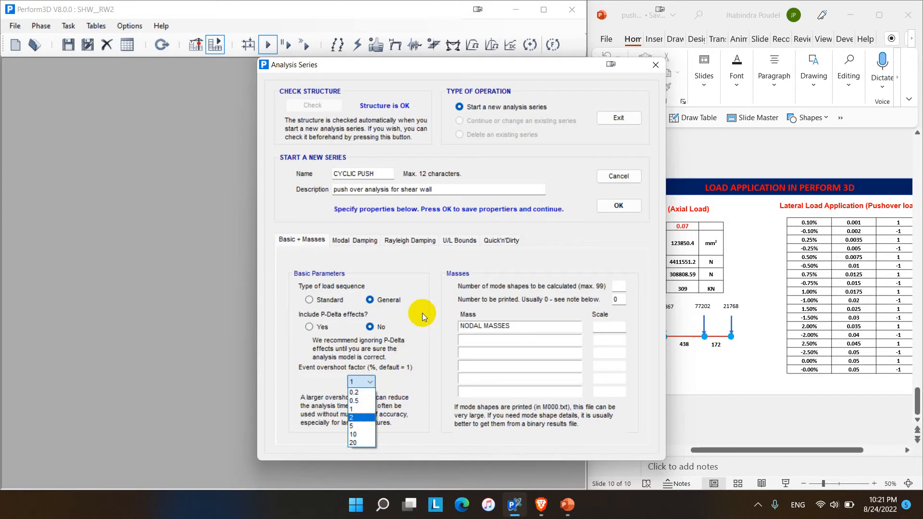
left_click(416, 284)
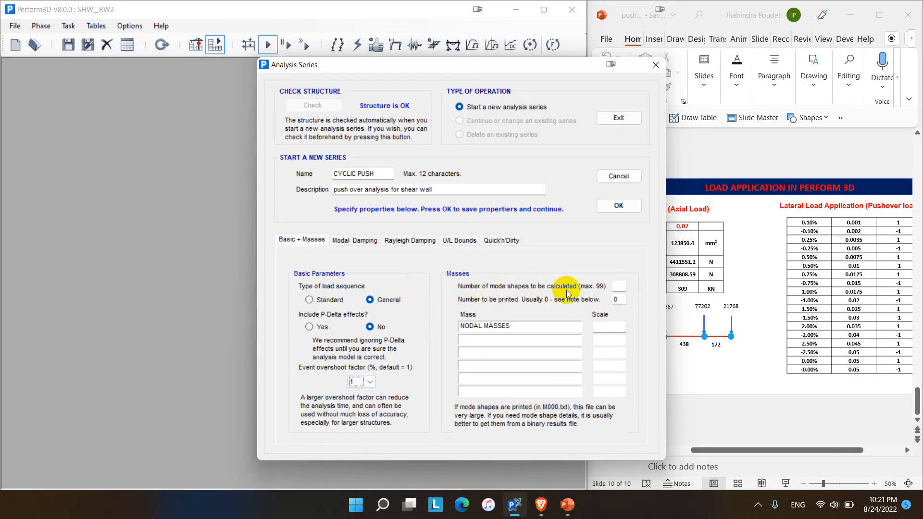
- Set the number of mode shapes to calculate to 3 and the NODAL MASSES scale factor to 1
left_click(620, 287)
type("3")
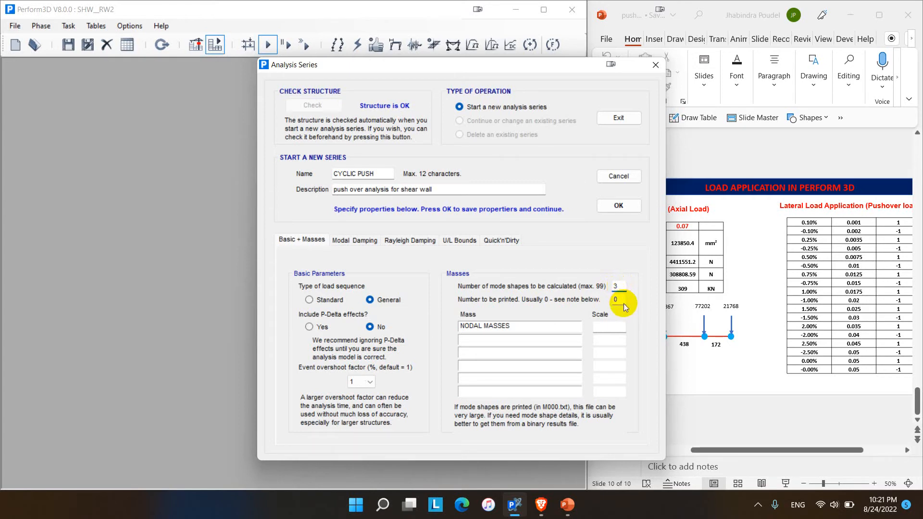
left_click(610, 326)
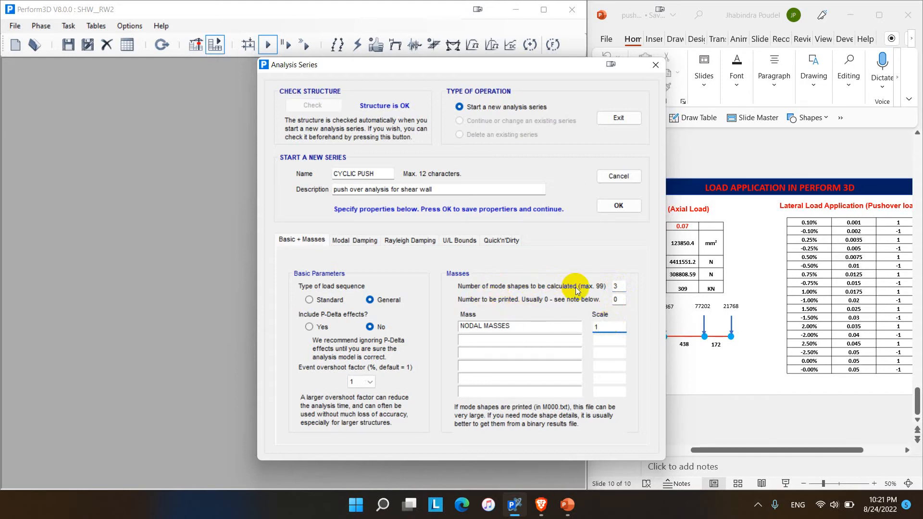
- Apply the same modal damping ratio of 0.05% to all modes, leave Rayleigh damping blank, and save the analysis series properties
left_click(357, 240)
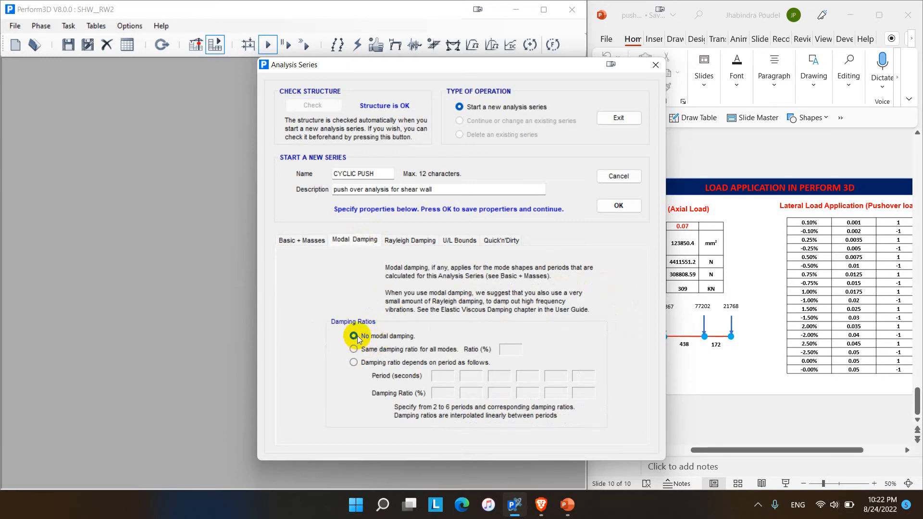
left_click(360, 354)
left_click(516, 350)
type("0")
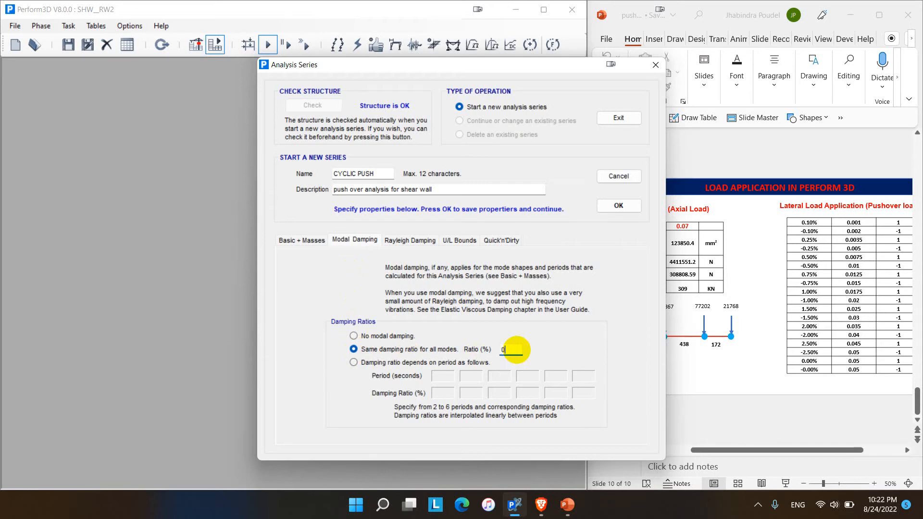
type(".05")
left_click(403, 243)
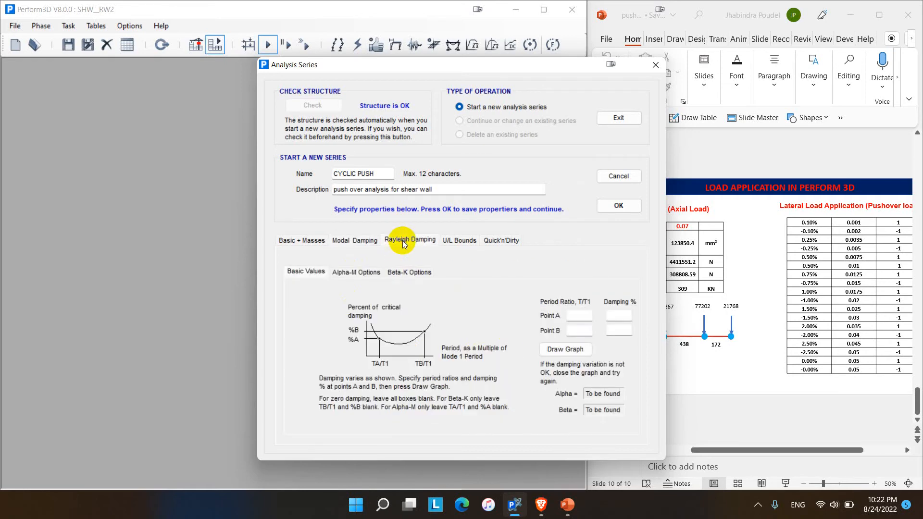
left_click(359, 242)
left_click(398, 242)
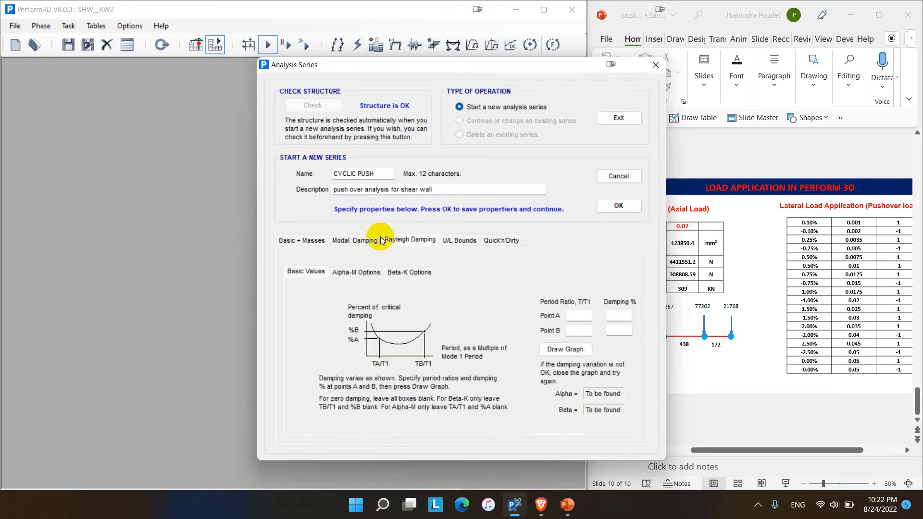
left_click(363, 242)
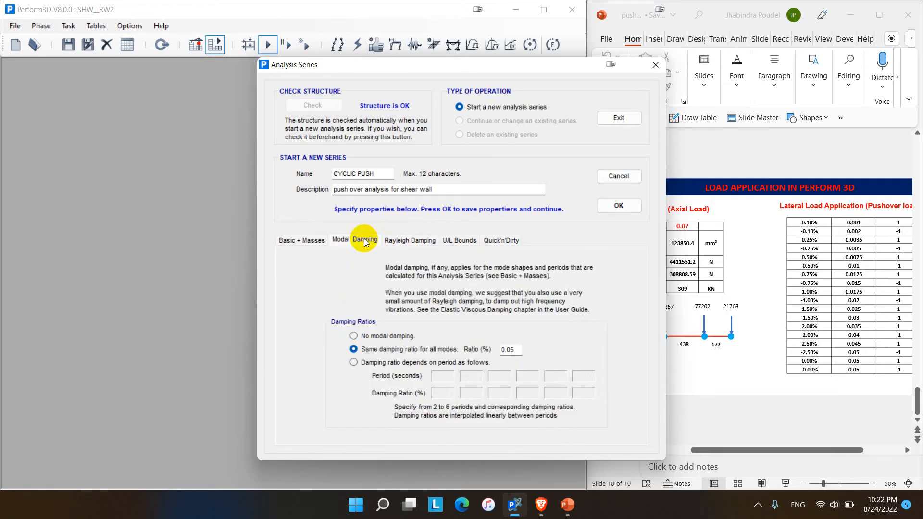
left_click(619, 206)
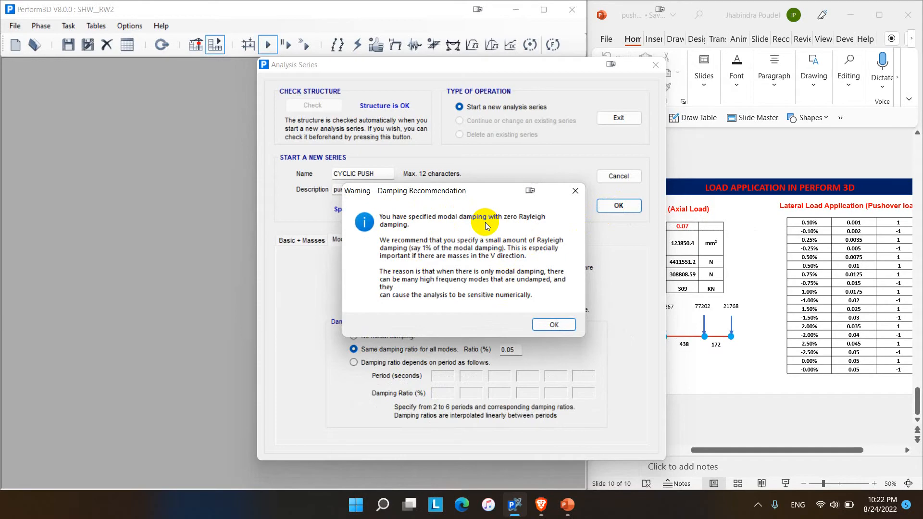
left_click(553, 324)
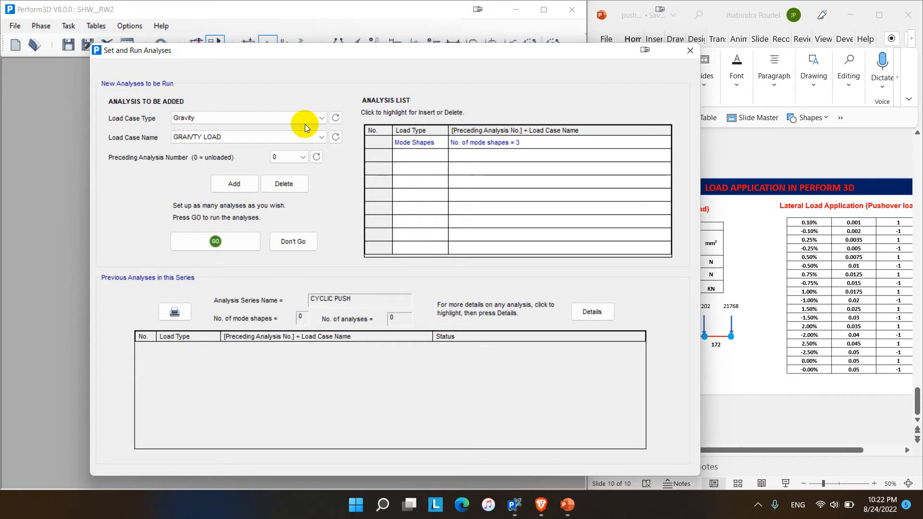
left_click(240, 182)
left_click(218, 117)
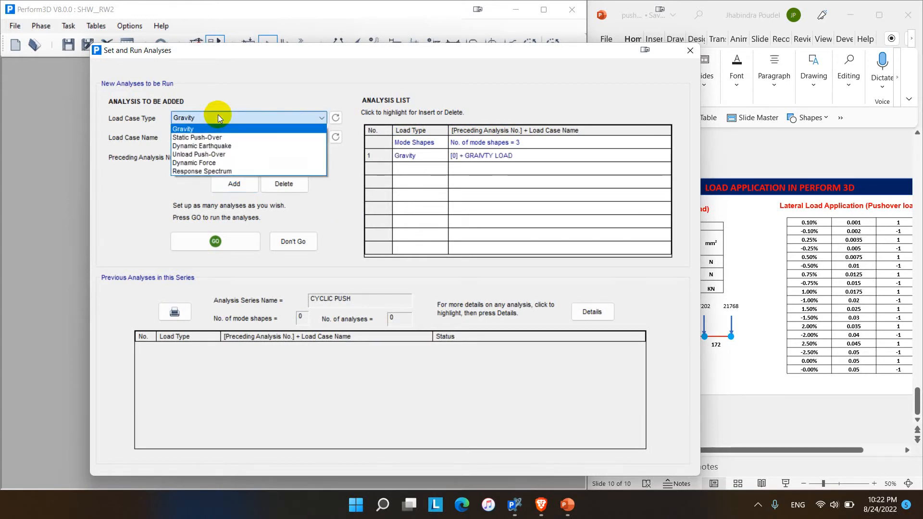
left_click(209, 137)
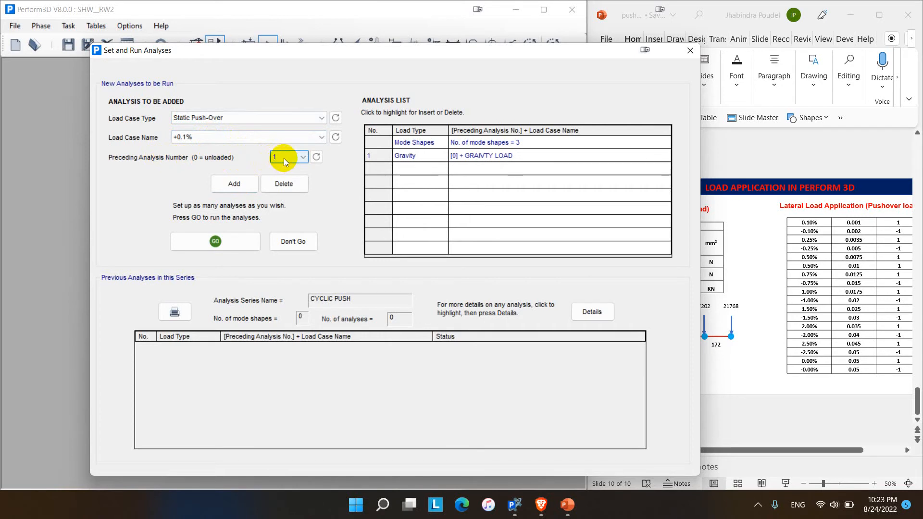
left_click(294, 241)
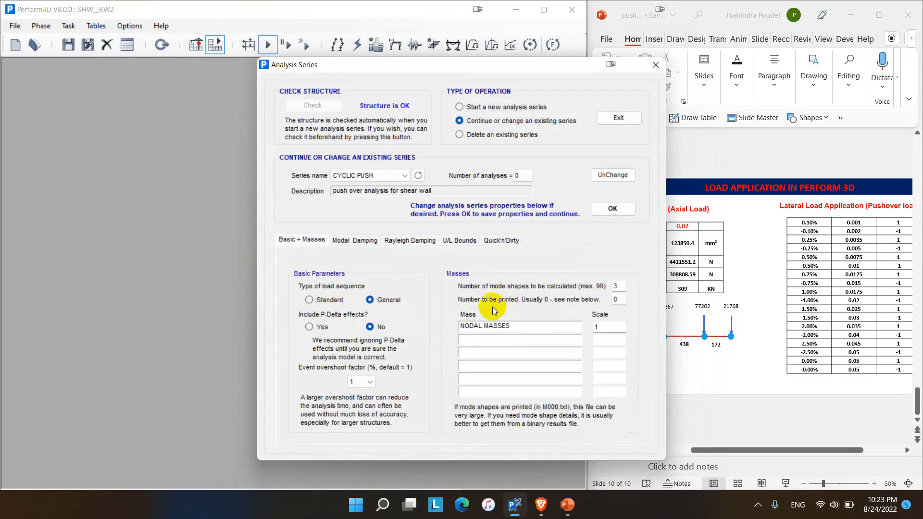
- Reopen the CYCLIC PUSH series and list the GRAIVTY LOAD gravity analysis, followed by the +0.1% static push-over starting from analysis 1
left_click(608, 209)
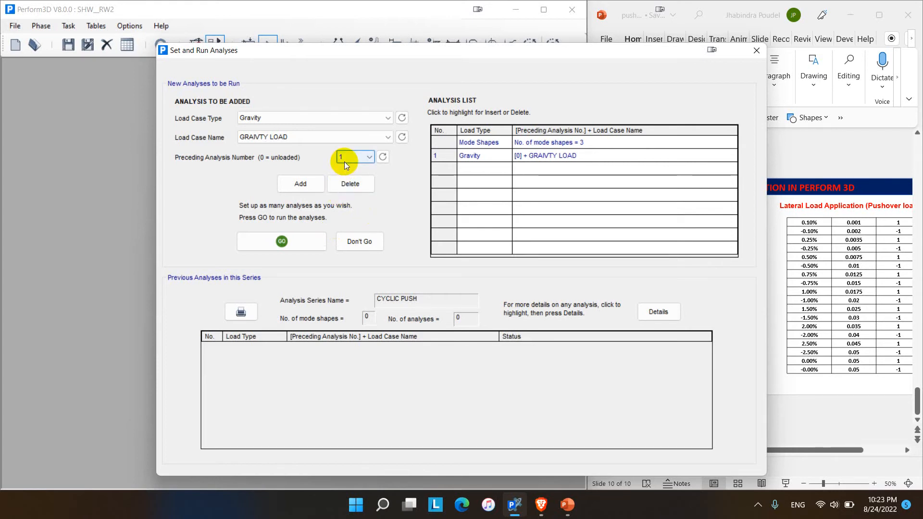
left_click(262, 117)
left_click(270, 137)
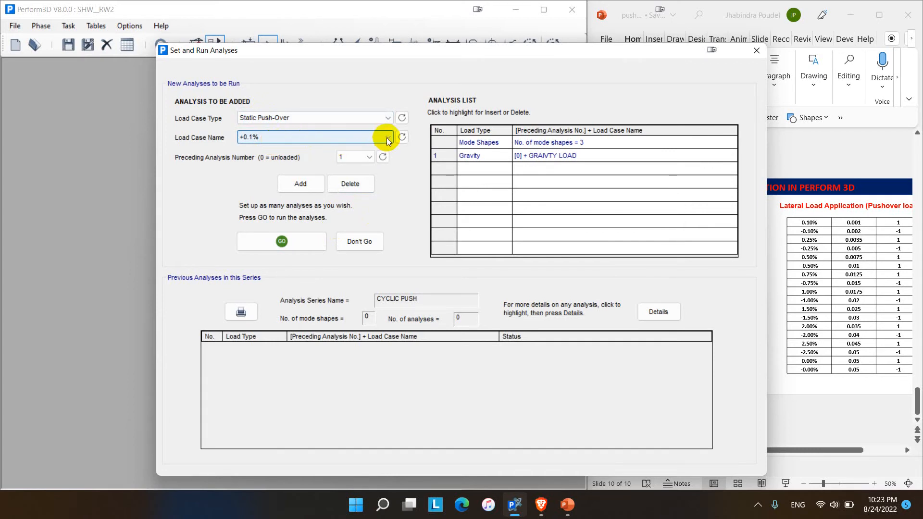
left_click(302, 183)
- Add the static push-over cases -0.1%, +0.25%, -0.25%, +0.5% and -0.5% to the analysis list, each following the previous analysis
left_click(403, 138)
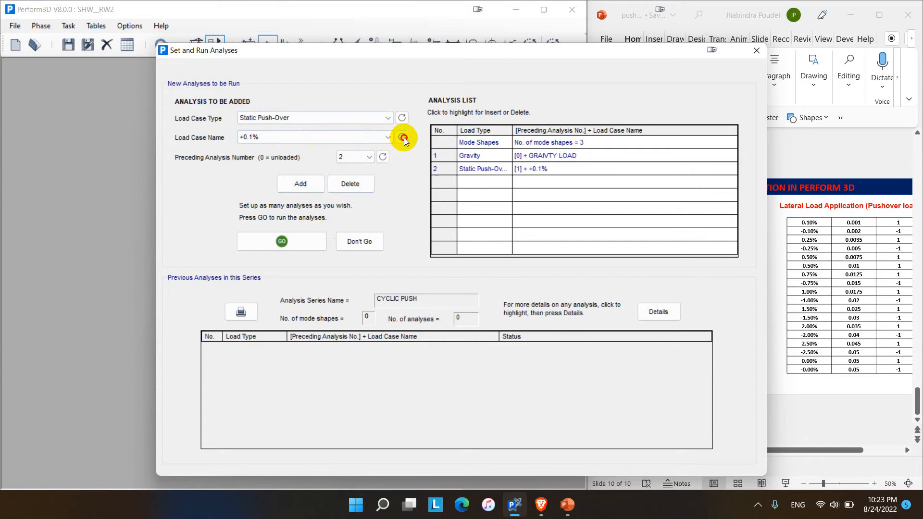
left_click(310, 183)
left_click(402, 138)
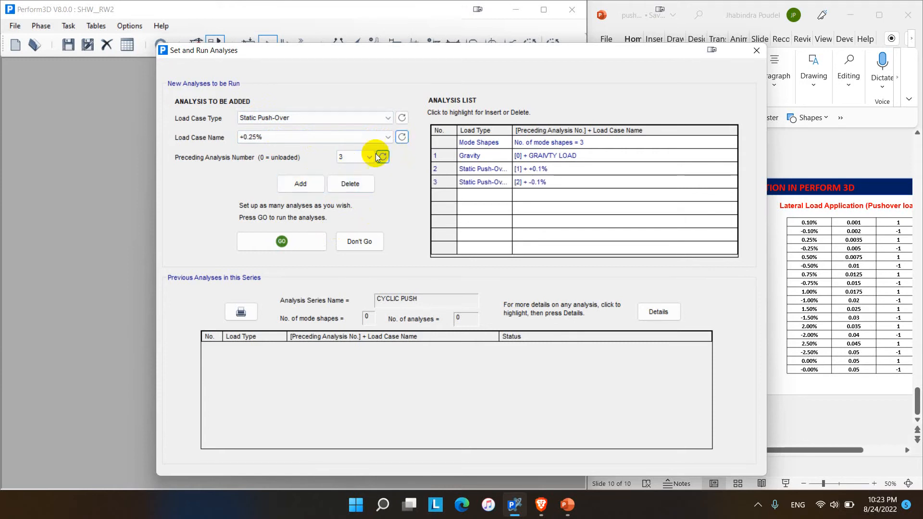
left_click(305, 182)
left_click(402, 137)
left_click(310, 183)
left_click(402, 137)
left_click(303, 183)
left_click(402, 138)
left_click(302, 183)
- Add the static push-over cases +0.75%, -0.75%, +1% and -1% to the analysis list in sequence
left_click(402, 137)
left_click(307, 185)
left_click(402, 137)
left_click(300, 183)
left_click(401, 138)
left_click(301, 184)
left_click(402, 137)
left_click(300, 184)
- Add the static push-over cases +1.5%, -1.5%, +2% and -2% to the analysis list in sequence
left_click(401, 138)
left_click(302, 183)
left_click(402, 137)
left_click(312, 182)
left_click(402, 138)
left_click(309, 181)
left_click(402, 137)
left_click(312, 182)
- Complete the analysis list with the static push-over cases +2.5%, -2.5%, +0% and -0%
left_click(400, 138)
left_click(313, 183)
left_click(401, 137)
left_click(310, 184)
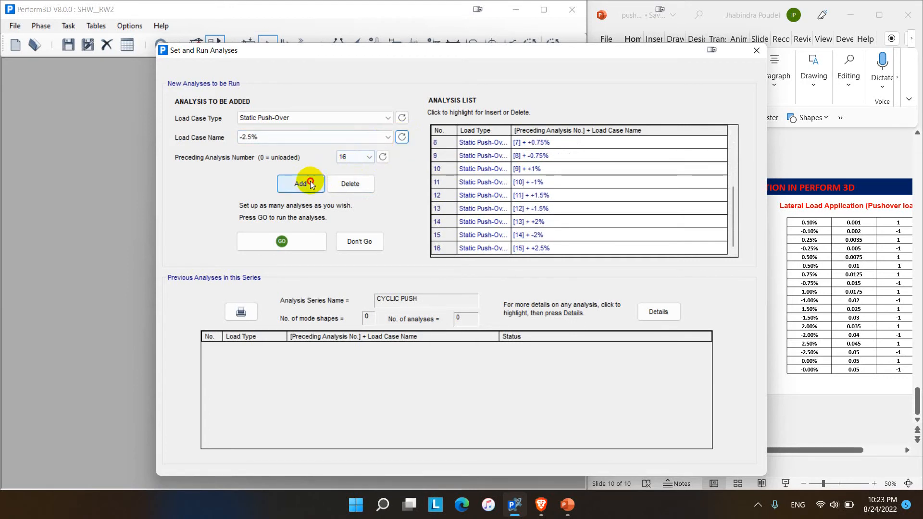
left_click(402, 138)
left_click(304, 184)
left_click(400, 138)
left_click(309, 181)
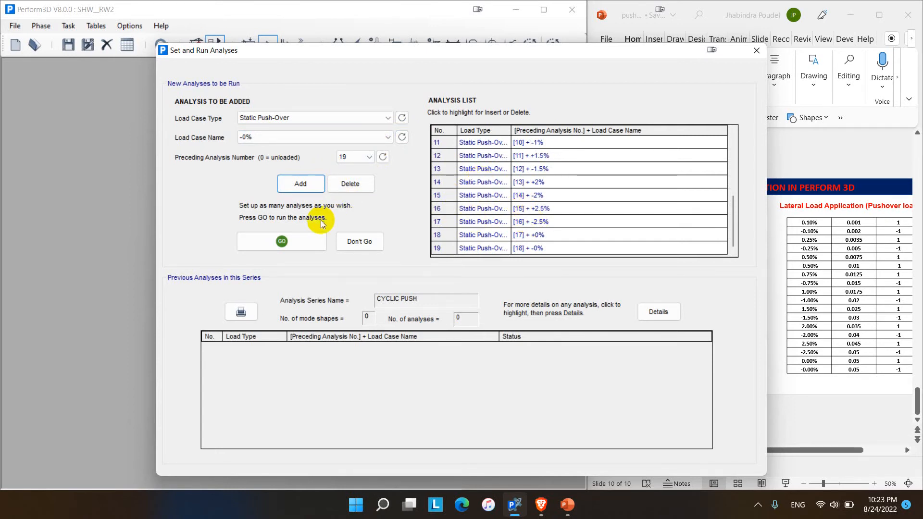
- Run all listed analyses of the CYCLIC PUSH series, maximize the program window and acknowledge the end of the run
left_click(295, 241)
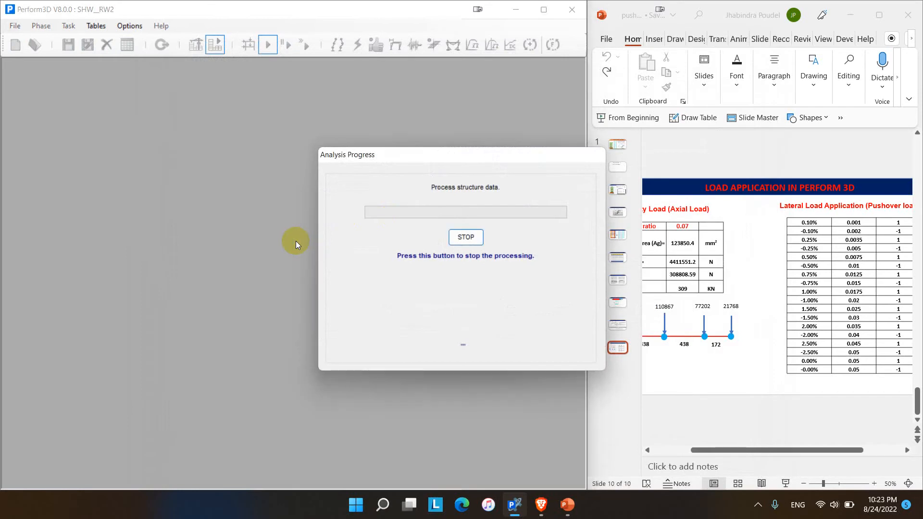
double_click(529, 12)
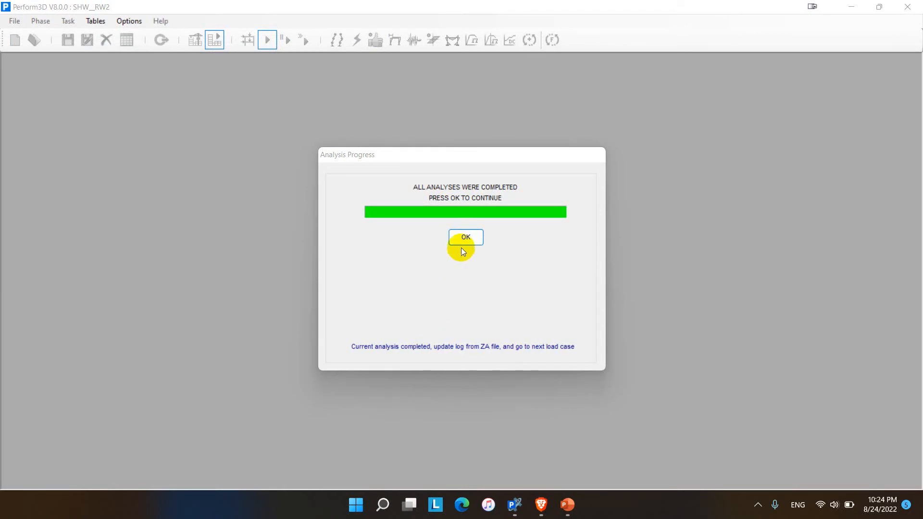
left_click(470, 238)
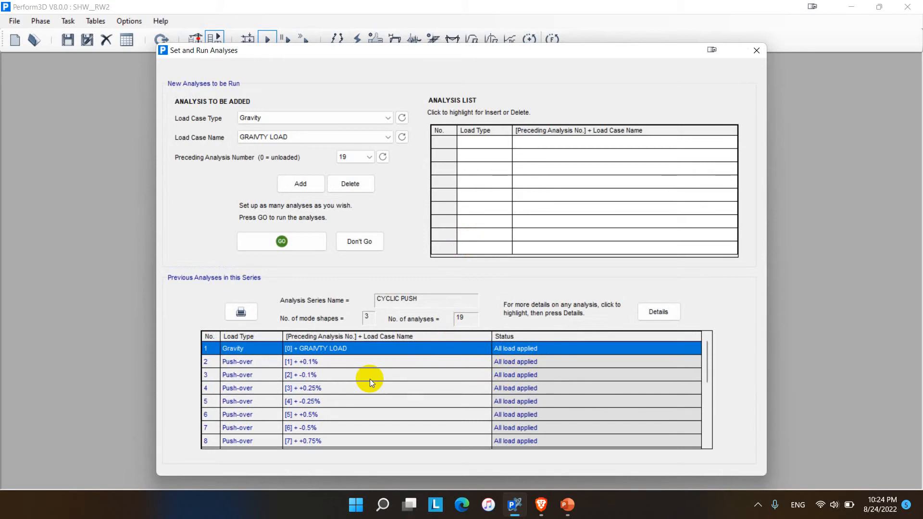
- Check the status of the analyses in the series, read the details of the +1.5% push-over, and close the analysis setup
scroll(541, 387, "down", 4)
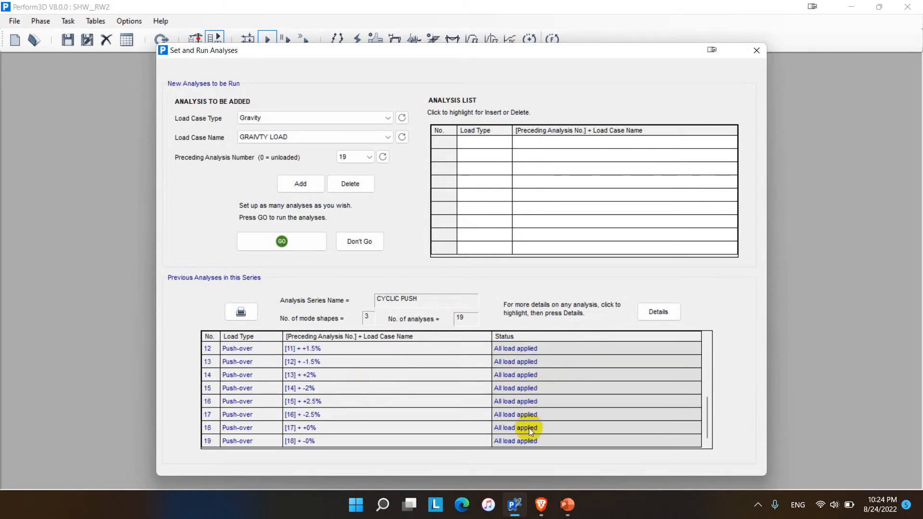
left_click(518, 348)
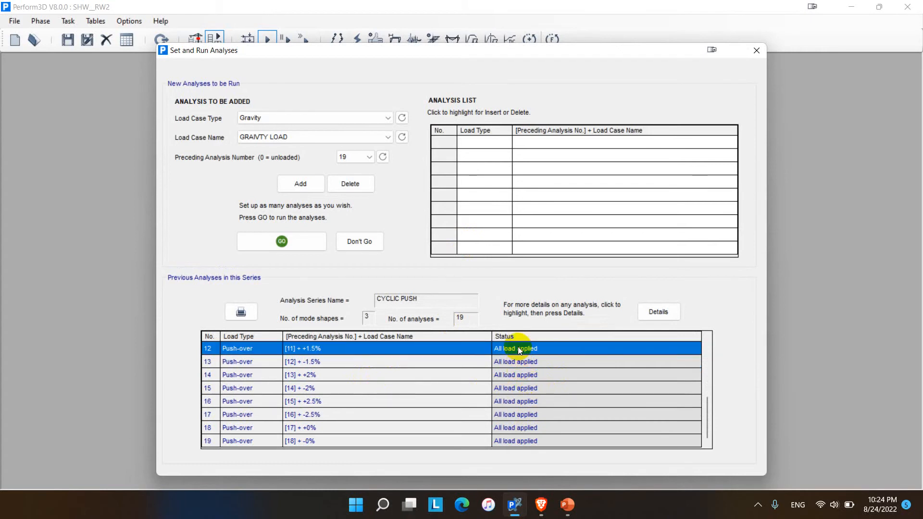
left_click(659, 311)
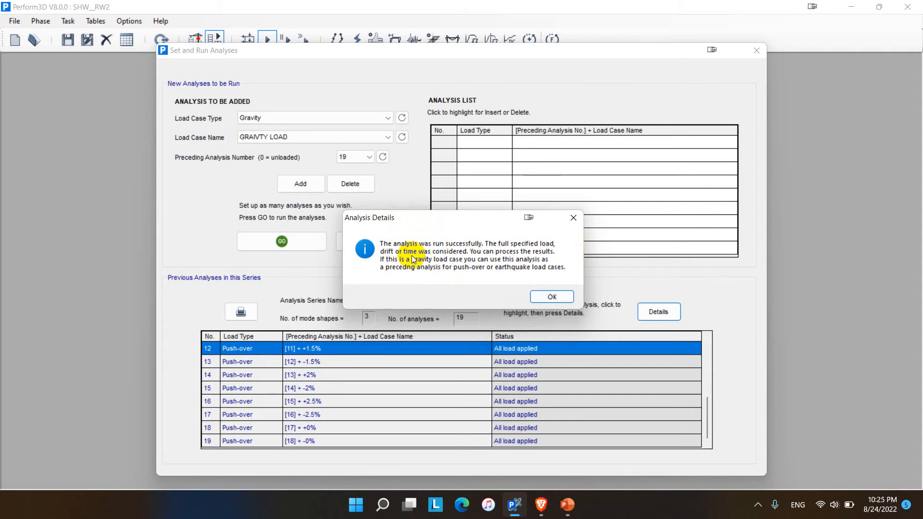
left_click(553, 296)
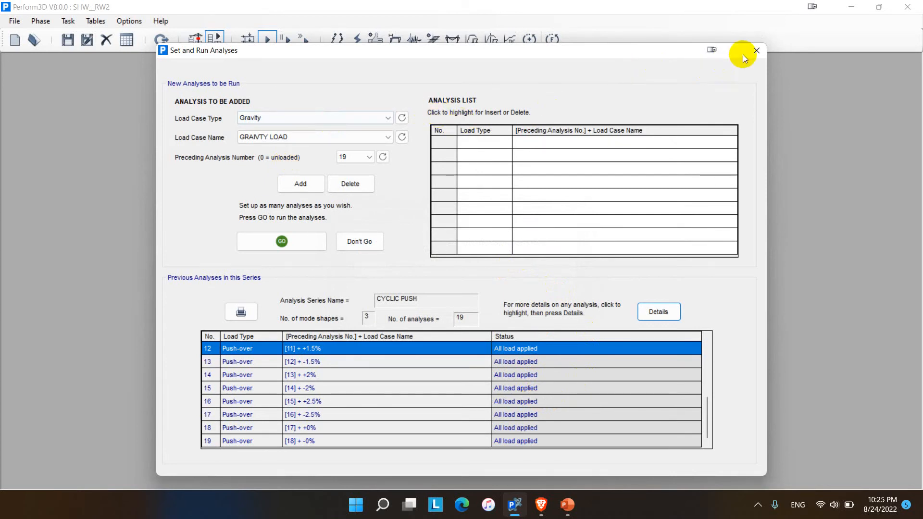
left_click(756, 51)
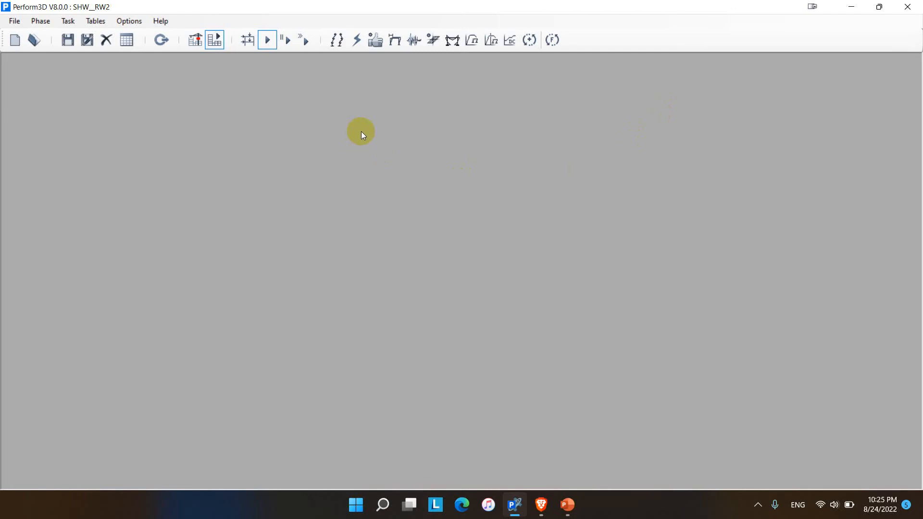
- Open the time history results for structure sections and bring up the BASE section's options for multiple push-over load cases
left_click(415, 41)
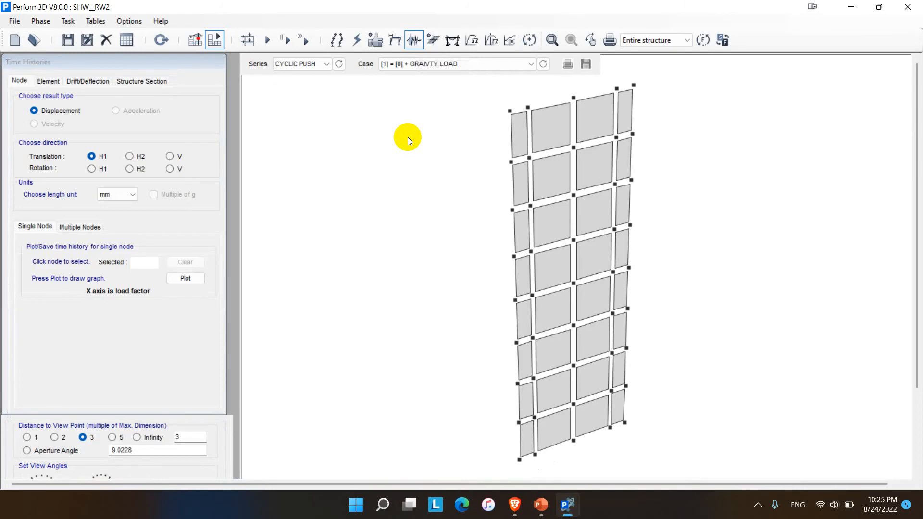
left_click(137, 83)
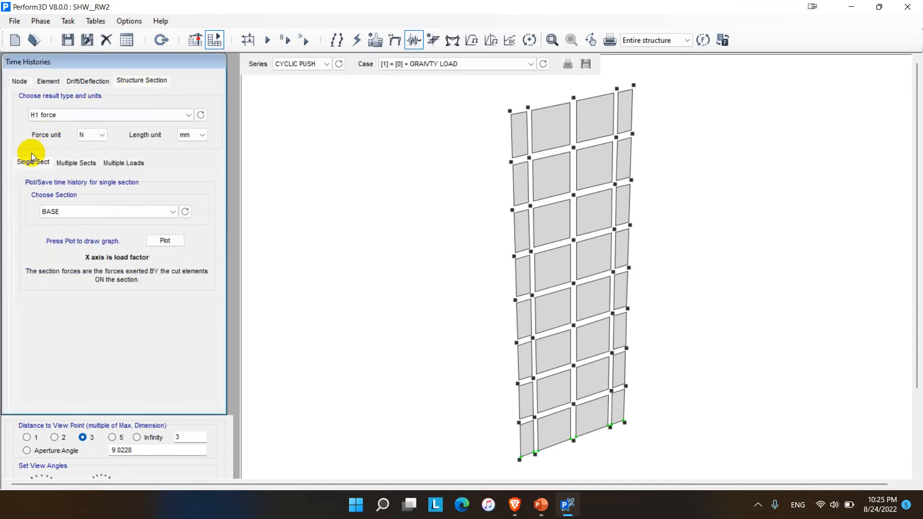
left_click(59, 212)
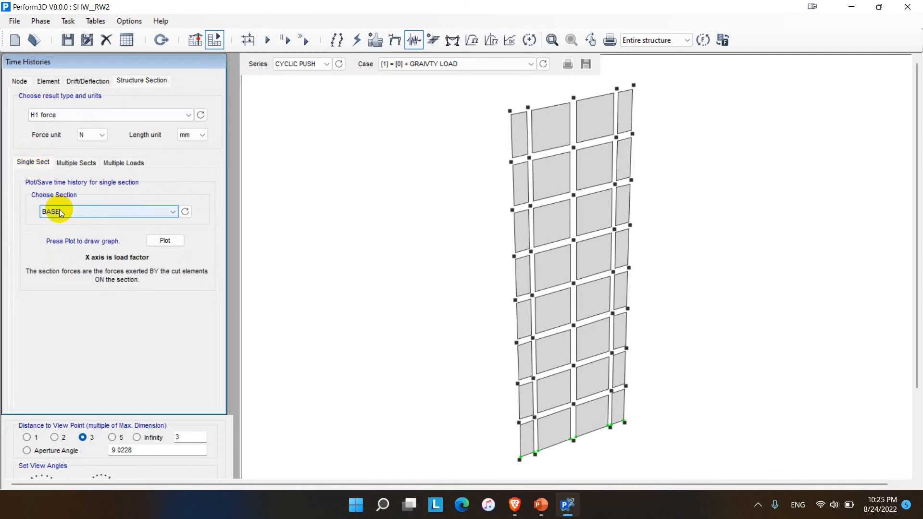
left_click(59, 212)
left_click(76, 162)
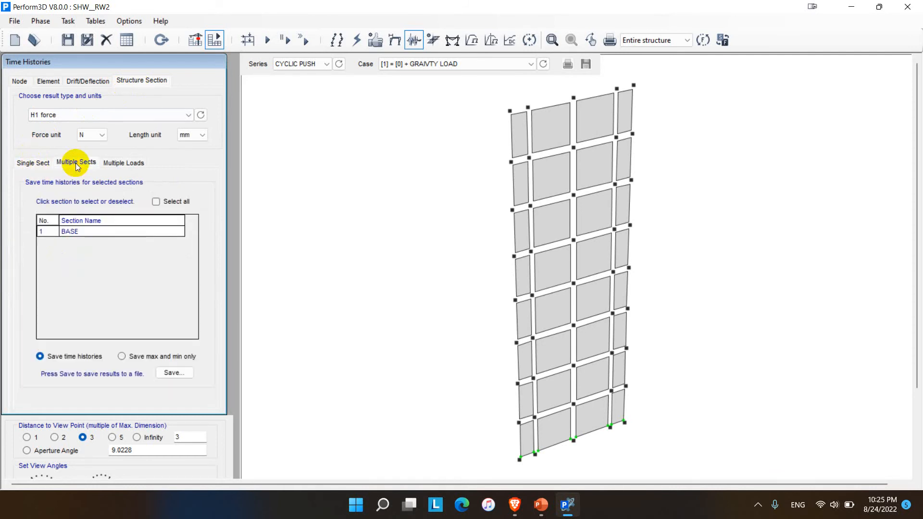
left_click(33, 163)
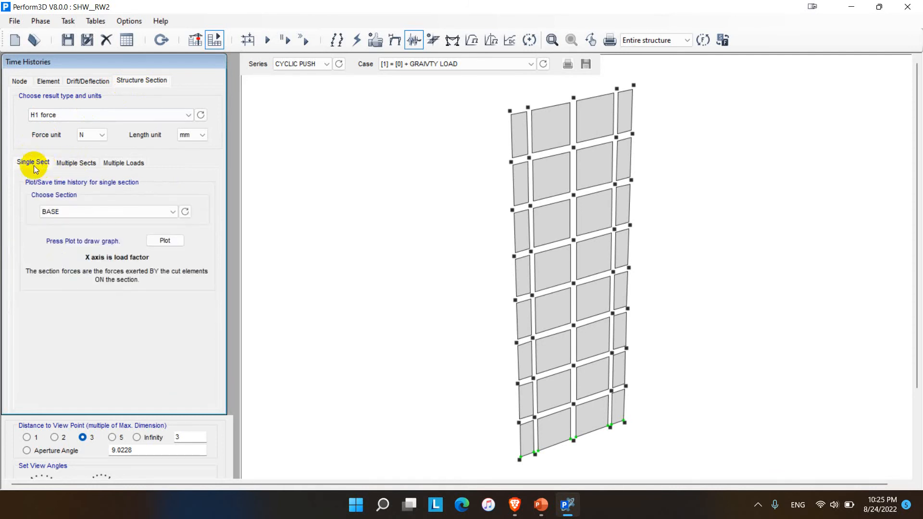
left_click(122, 164)
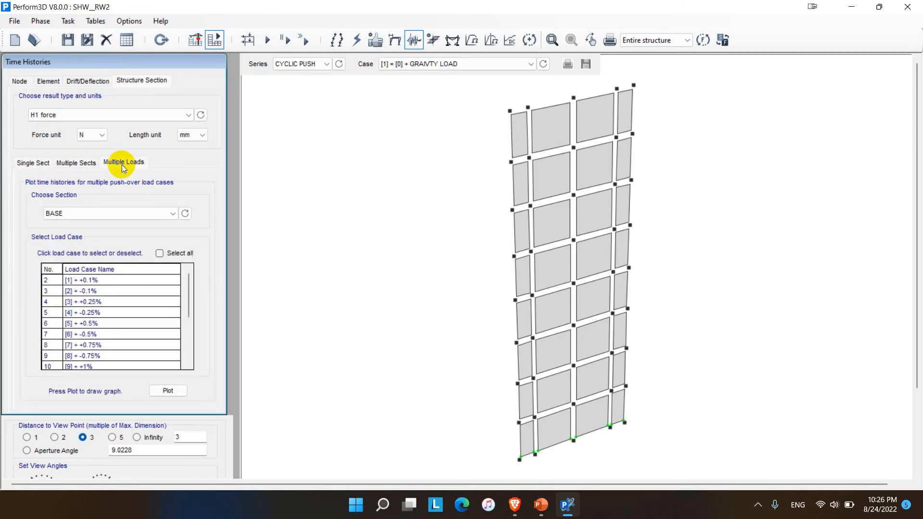
- Plot the H1 force of the BASE section for all push-over load cases together
scroll(121, 312, "down", 4)
scroll(121, 312, "up", 4)
left_click(159, 254)
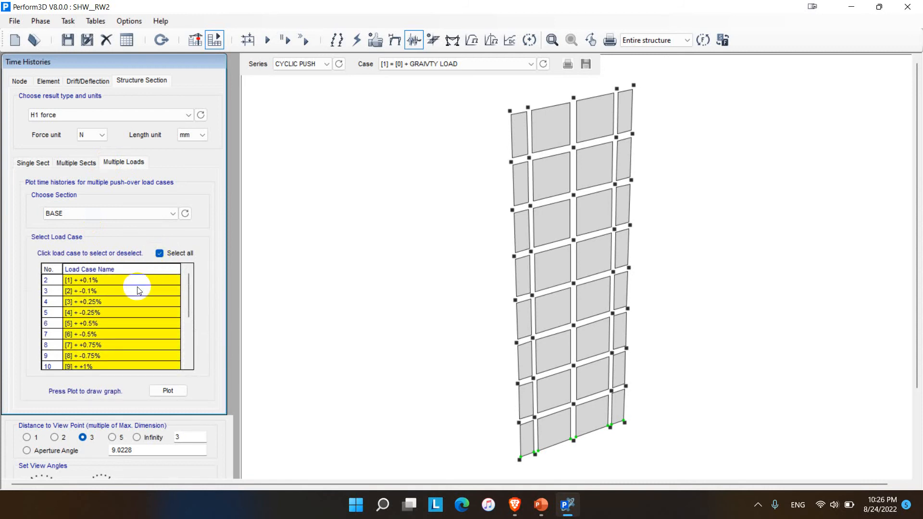
scroll(135, 298, "down", 3)
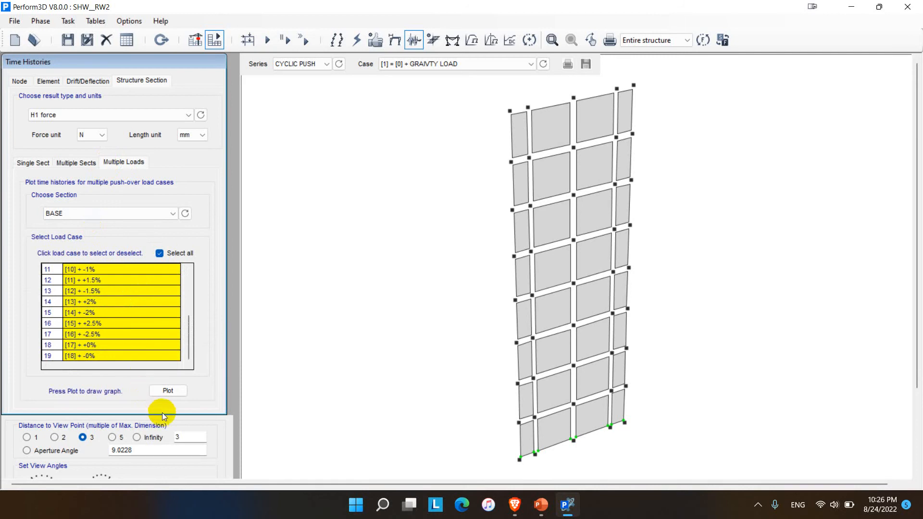
left_click(171, 391)
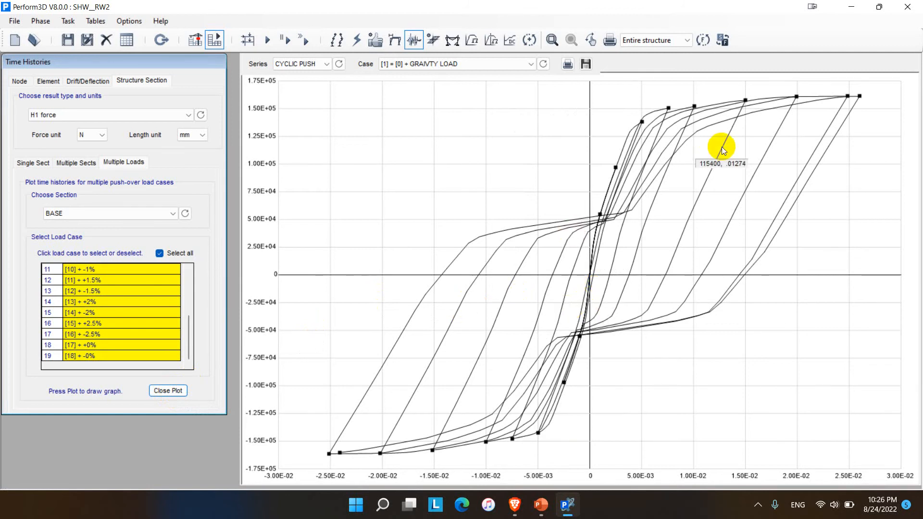
- Switch to the push over analysis presentation in PowerPoint and examine the experimental hysteresis curves on slides 4 and 1
left_click(541, 505)
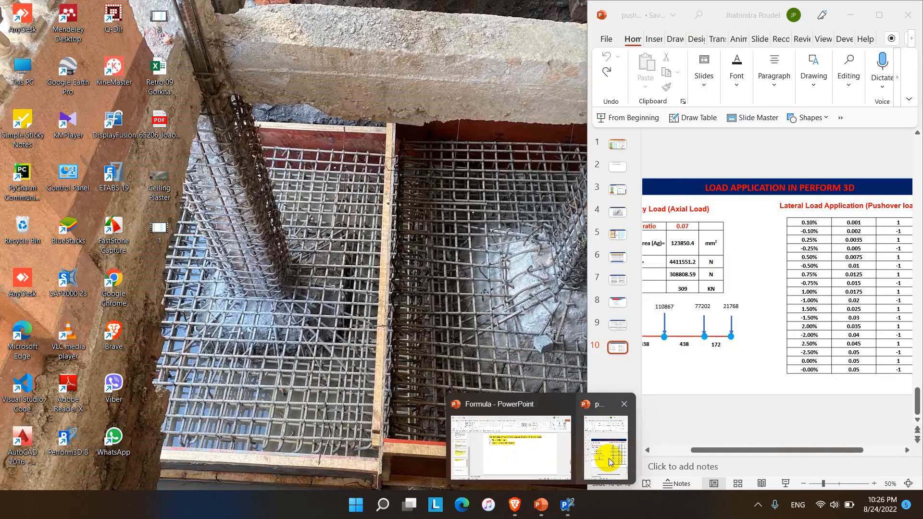
left_click(607, 455)
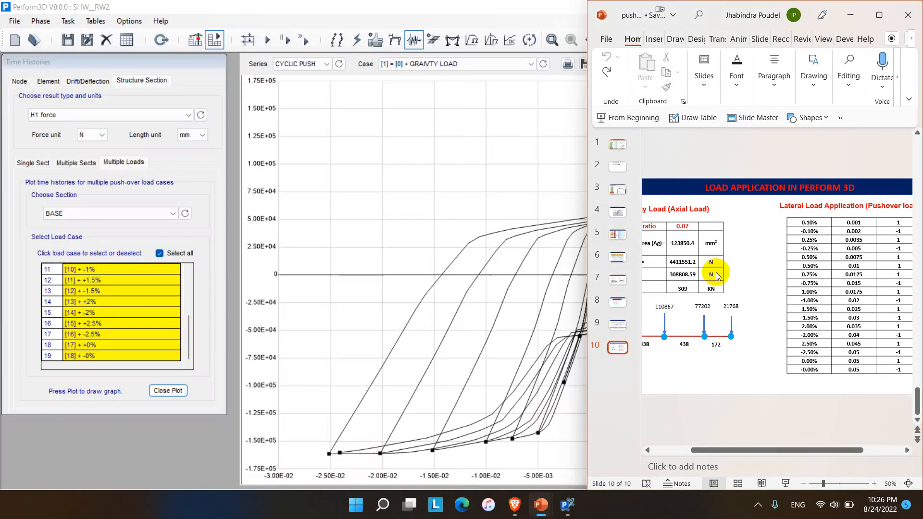
left_click(880, 14)
scroll(77, 264, "up", 6)
left_click(68, 263)
scroll(71, 243, "up", 3)
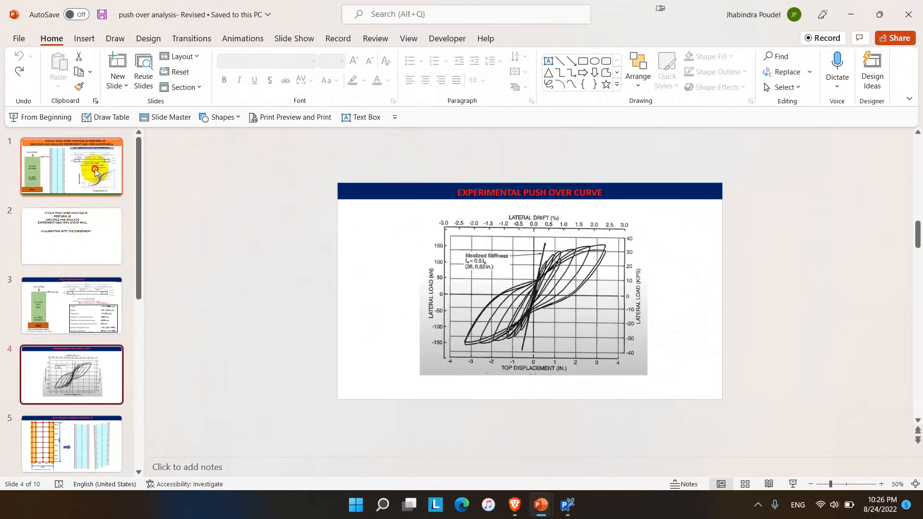
left_click(95, 172)
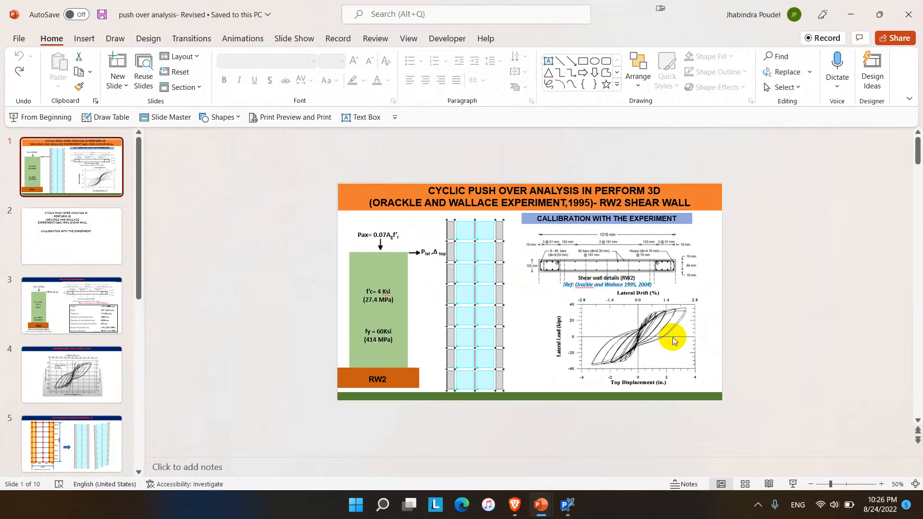
- Return to Perform3D and plot the BASE section's H1 force for the +0.1% load case only
key("alt+Tab")
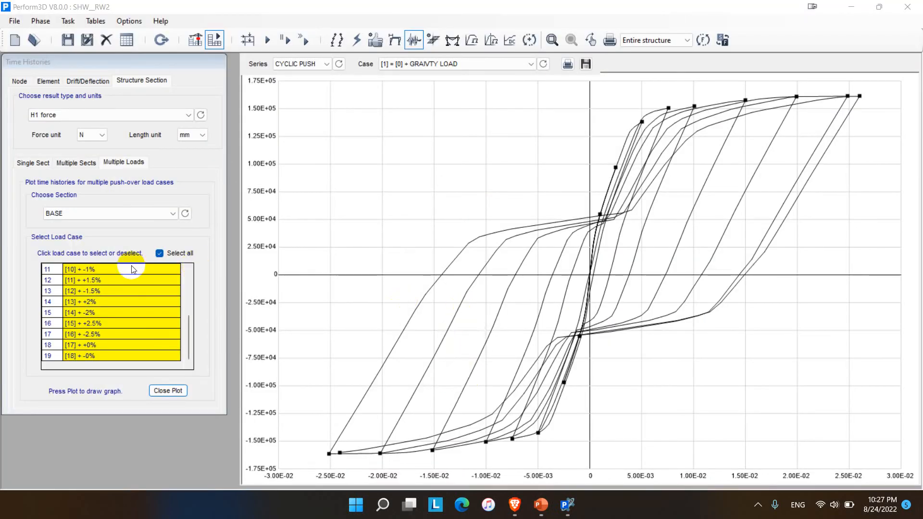
left_click(160, 253)
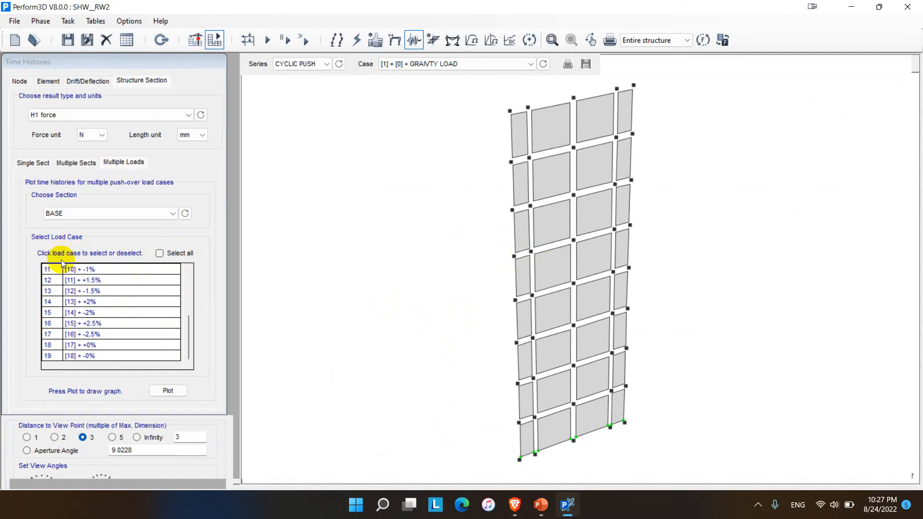
scroll(97, 279, "up", 5)
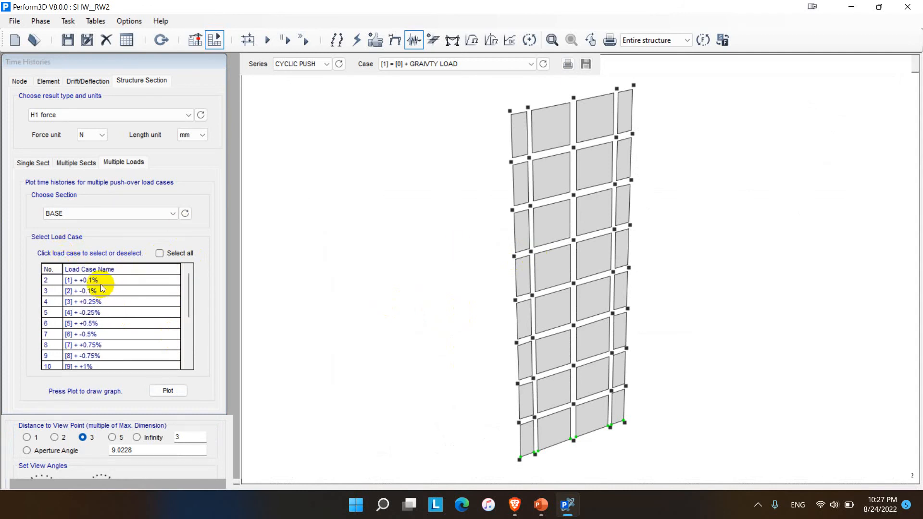
left_click(102, 281)
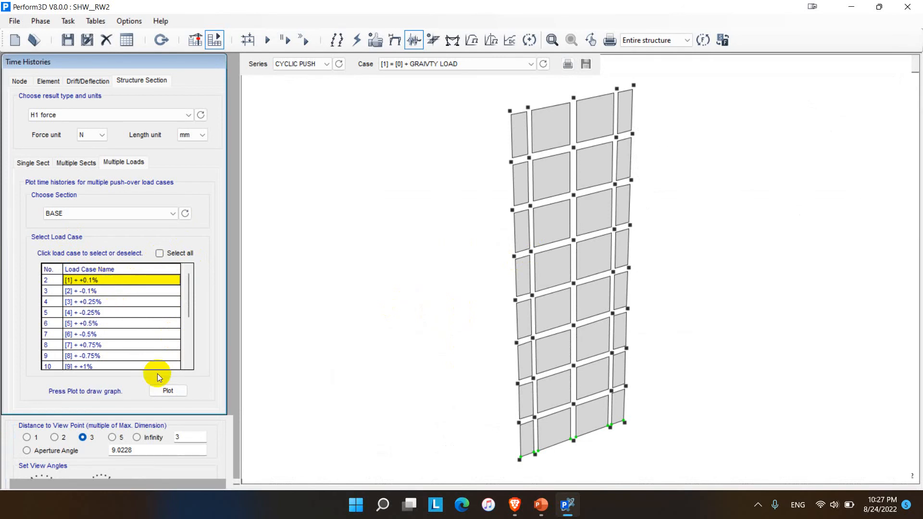
left_click(168, 391)
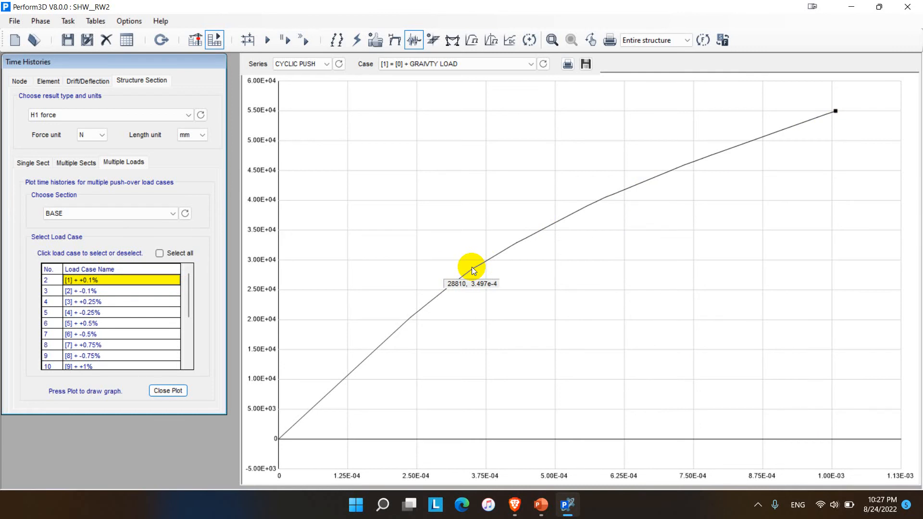
- Add the -0.1% and +0.25% load cases to the BASE section's H1 force plot, redrawing it after each addition
left_click(108, 292)
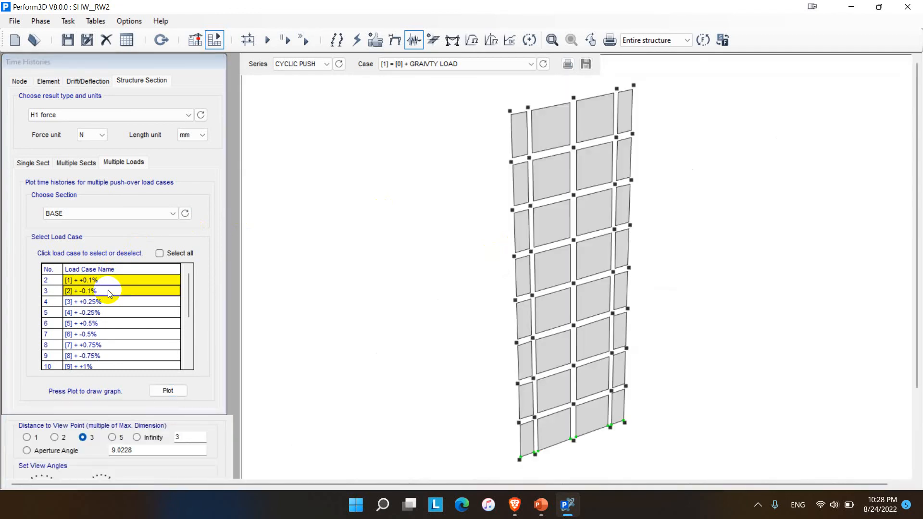
left_click(167, 391)
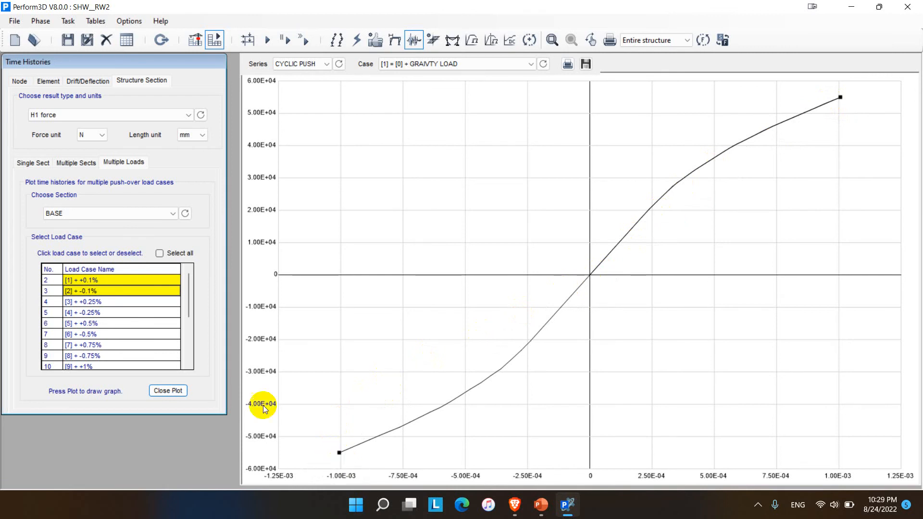
left_click(120, 302)
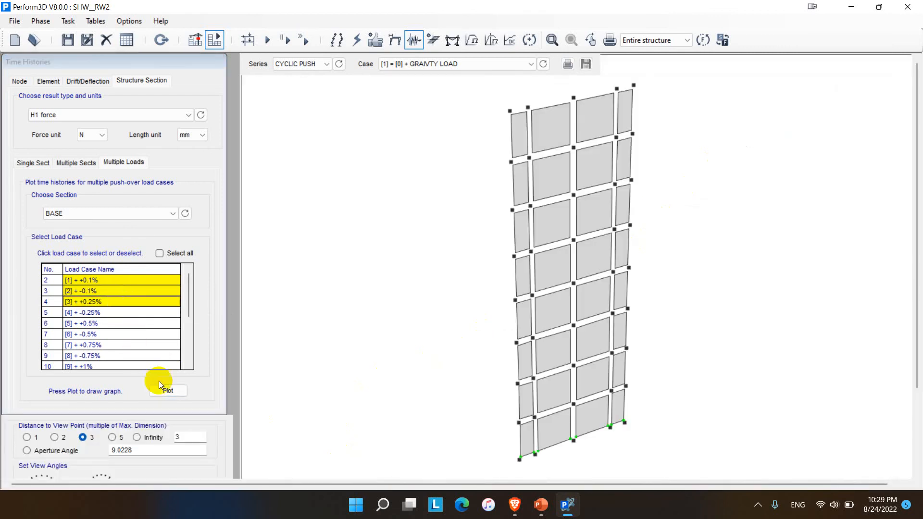
left_click(166, 389)
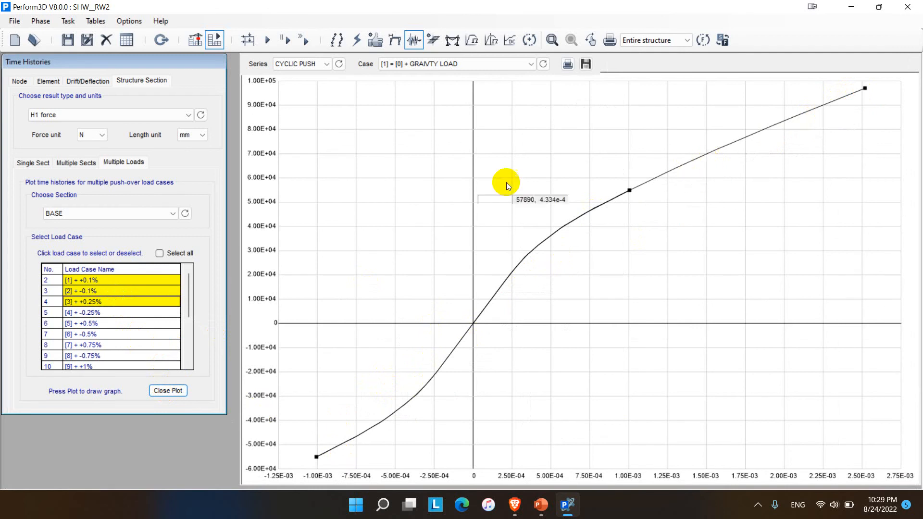
- Extend the H1 force plot one load case at a time with -0.25%, +0.5% and -0.5%
left_click(94, 313)
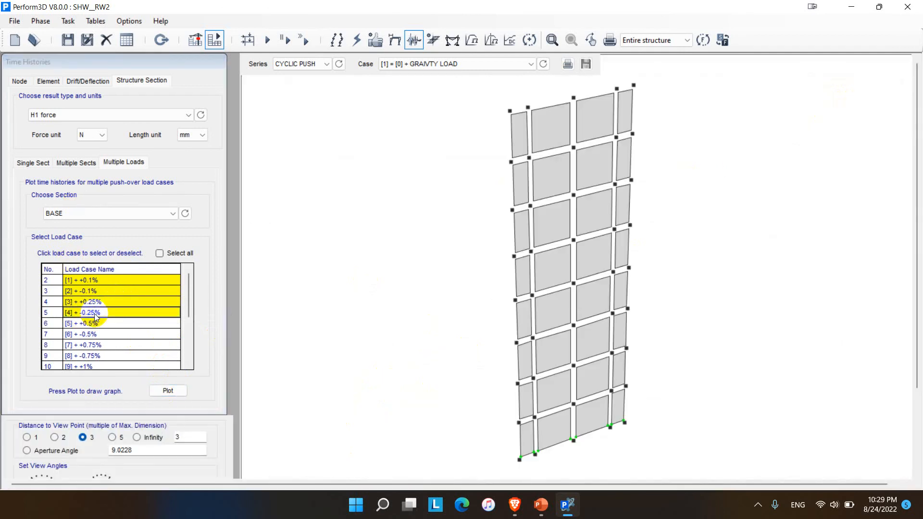
left_click(161, 391)
left_click(100, 323)
left_click(166, 391)
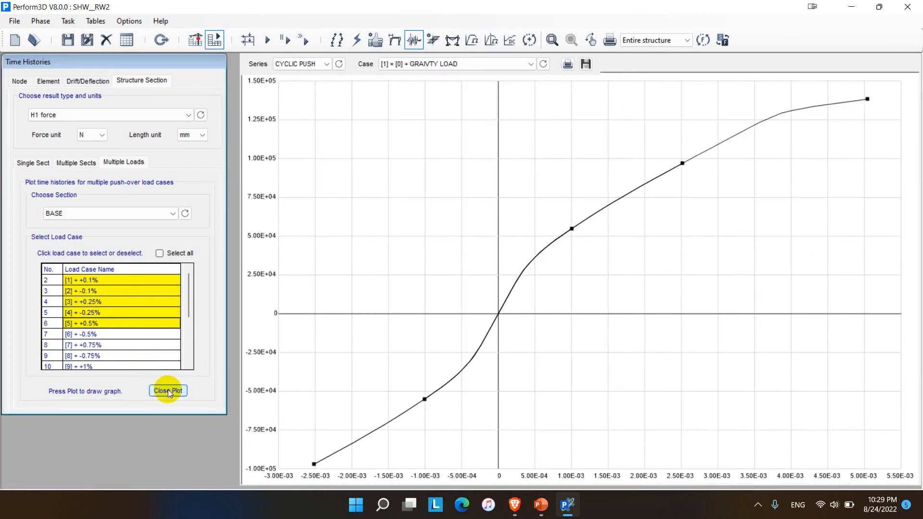
left_click(96, 333)
left_click(164, 390)
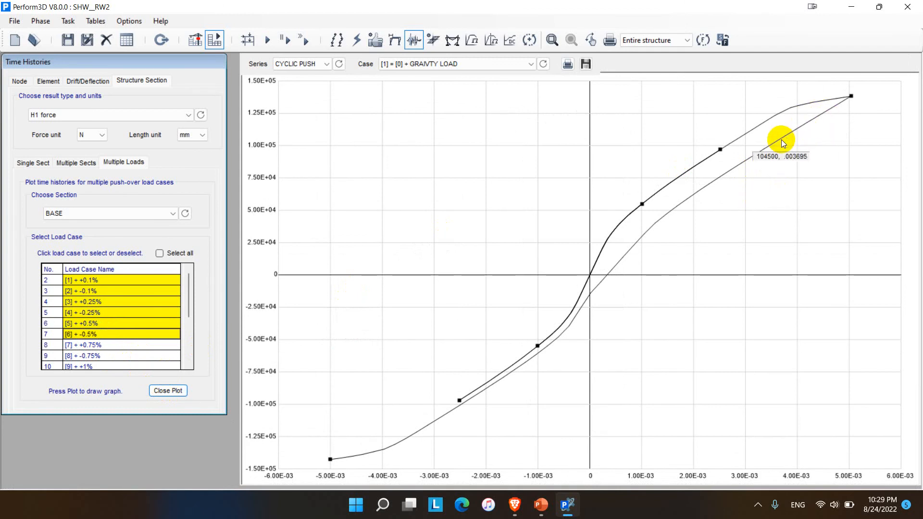
- Select all push-over load cases and plot the BASE section's complete H1 force hysteresis
scroll(149, 307, "down", 3)
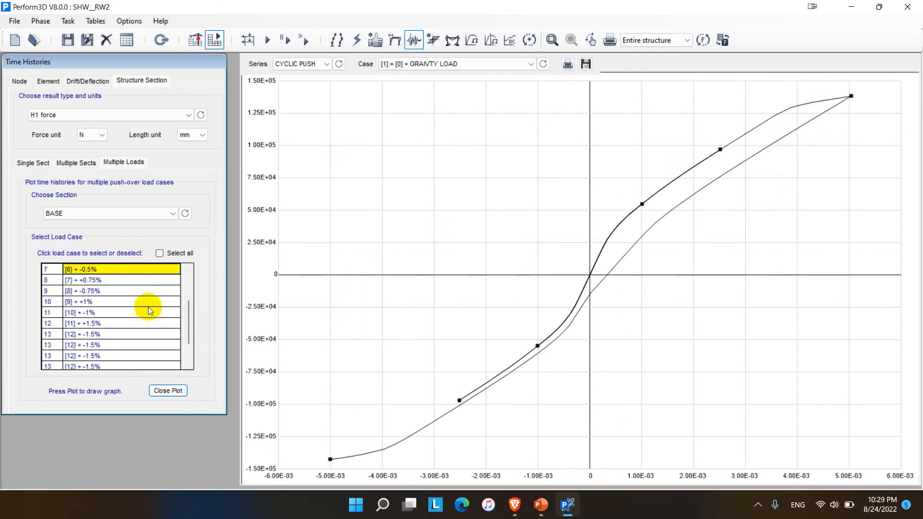
scroll(148, 310, "up", 3)
left_click(159, 253)
left_click(175, 390)
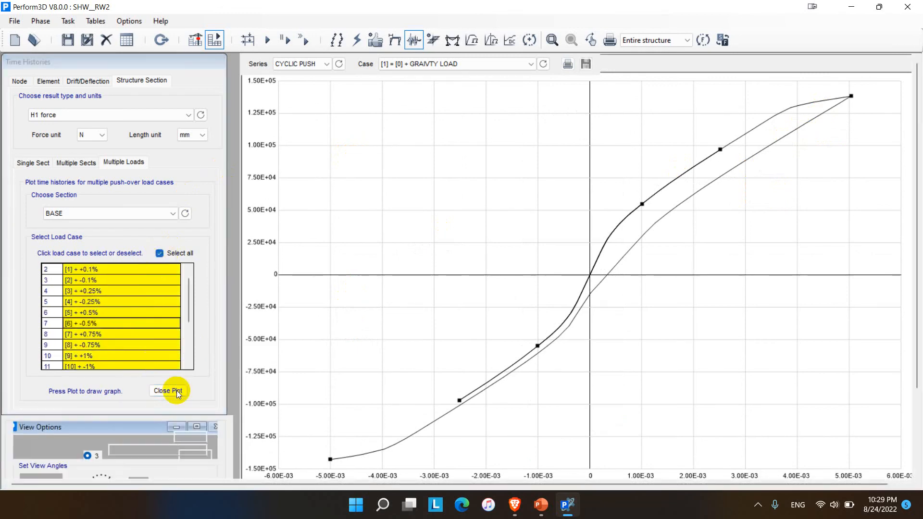
left_click(172, 391)
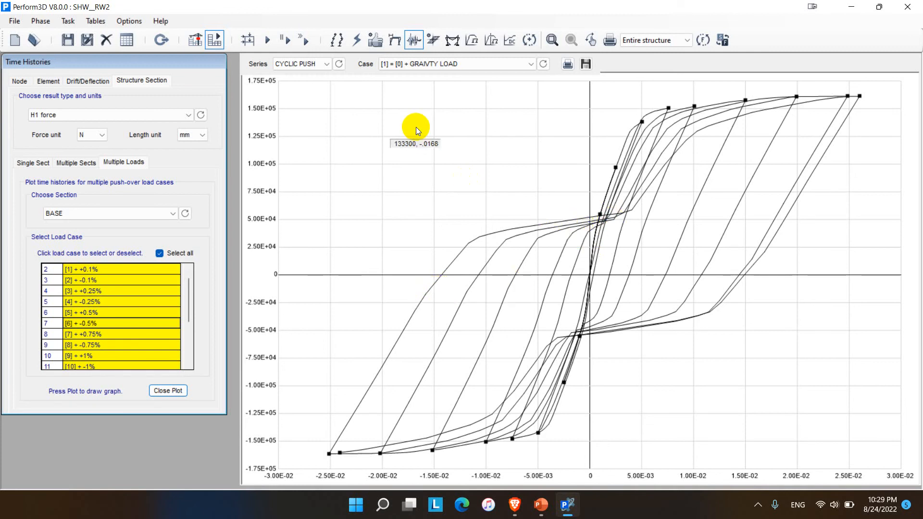
- Choose the [2] = [1] + +0.1% case and set the plotted results to save in a user-defined folder, the Desktop
left_click(424, 66)
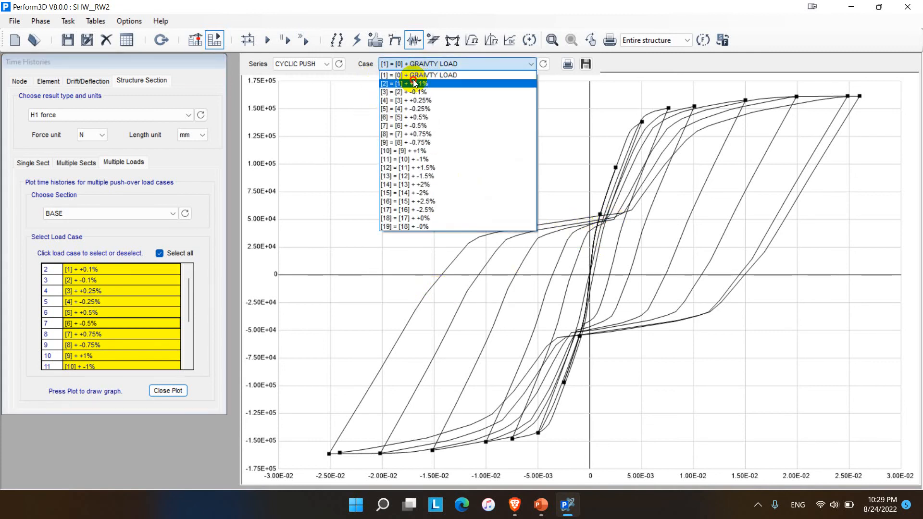
left_click(413, 83)
left_click(585, 64)
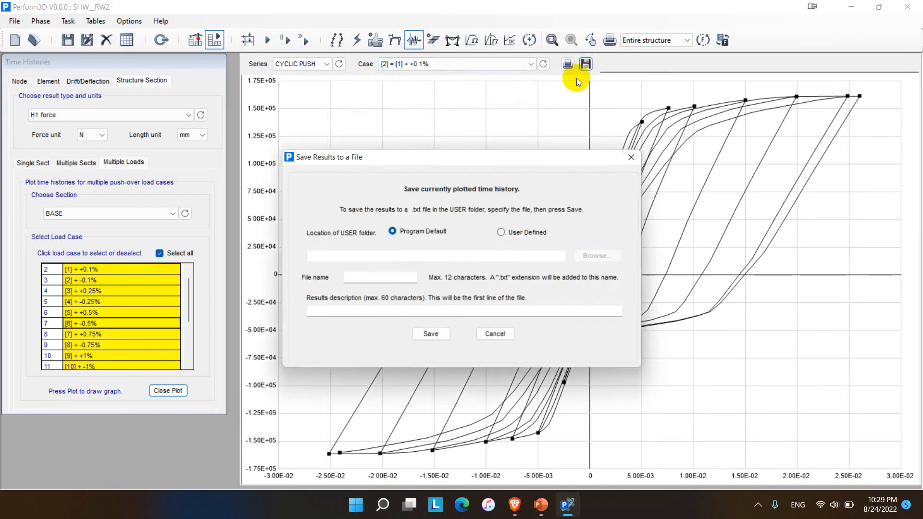
left_click(512, 236)
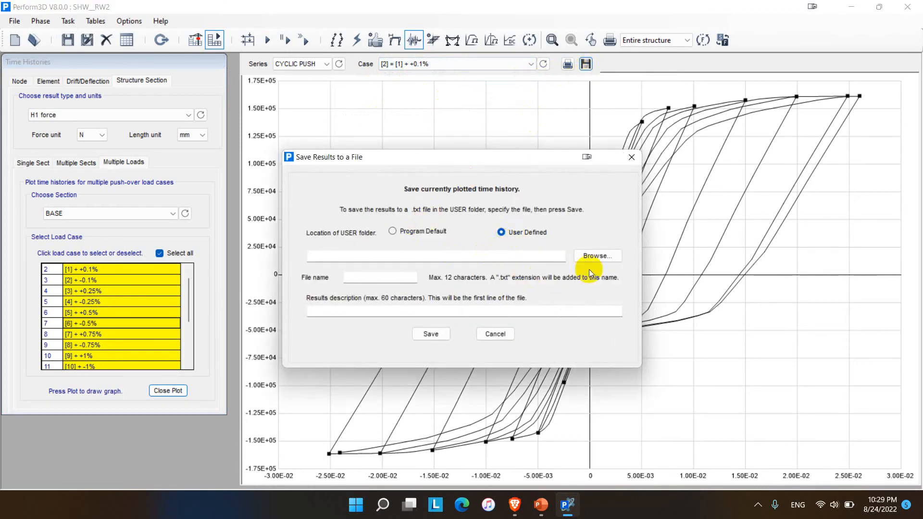
left_click(597, 255)
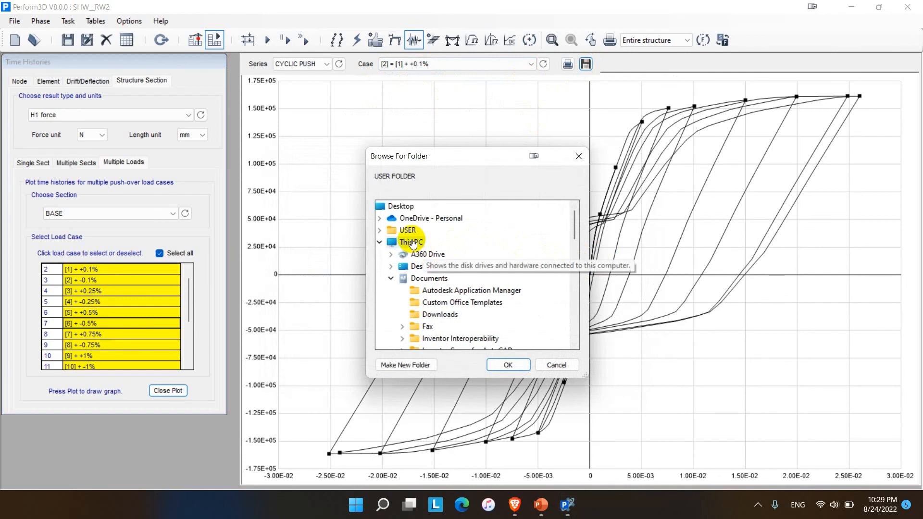
left_click(401, 207)
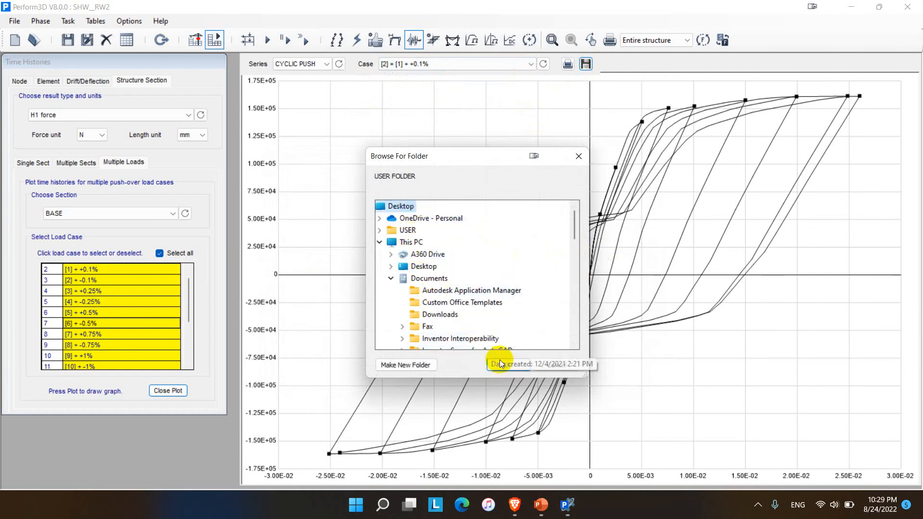
left_click(502, 362)
- Save the plotted time history with "Cyclic data" as both the file name and the results description
left_click(372, 279)
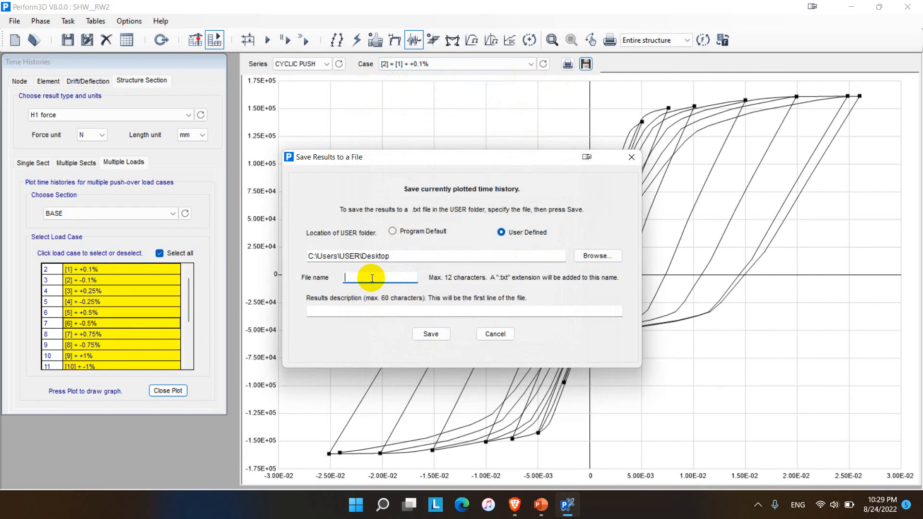
type("Cyclic data")
left_click_drag(387, 277, 334, 276)
key("ctrl+c")
left_click(338, 313)
key("ctrl+v")
left_click(430, 334)
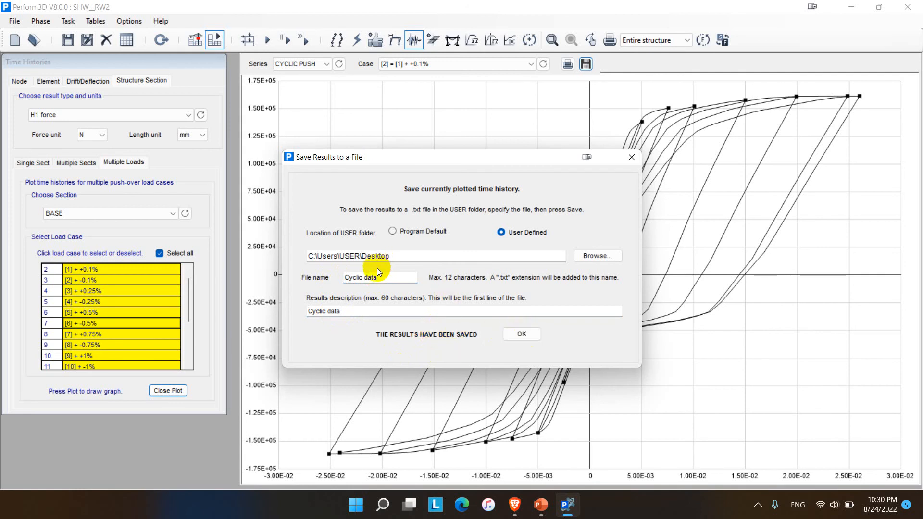
left_click(521, 335)
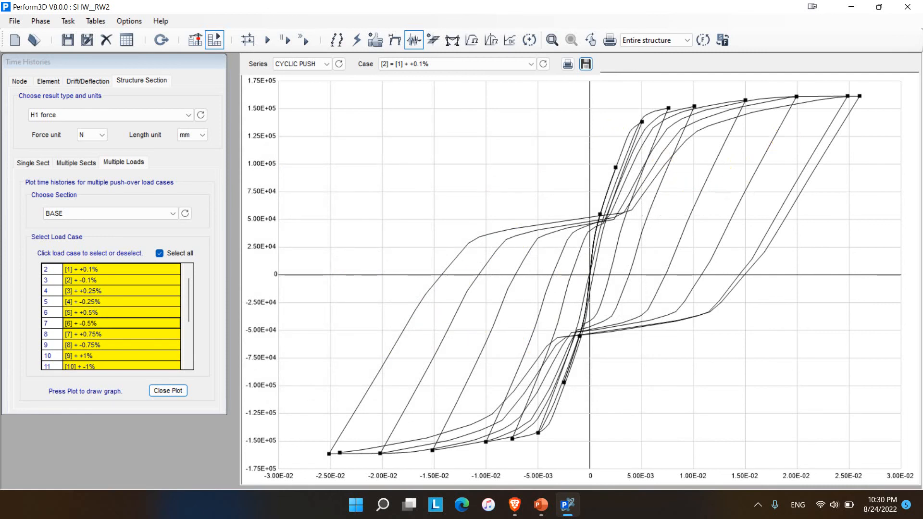
- Open the exported Cyclic data text file from the desktop, copy its entire contents, and close it
key("super+d")
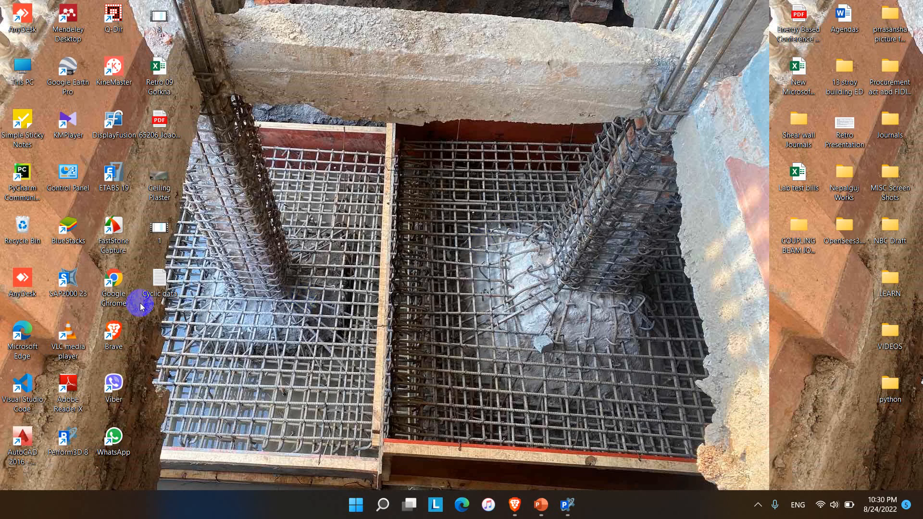
double_click(166, 283)
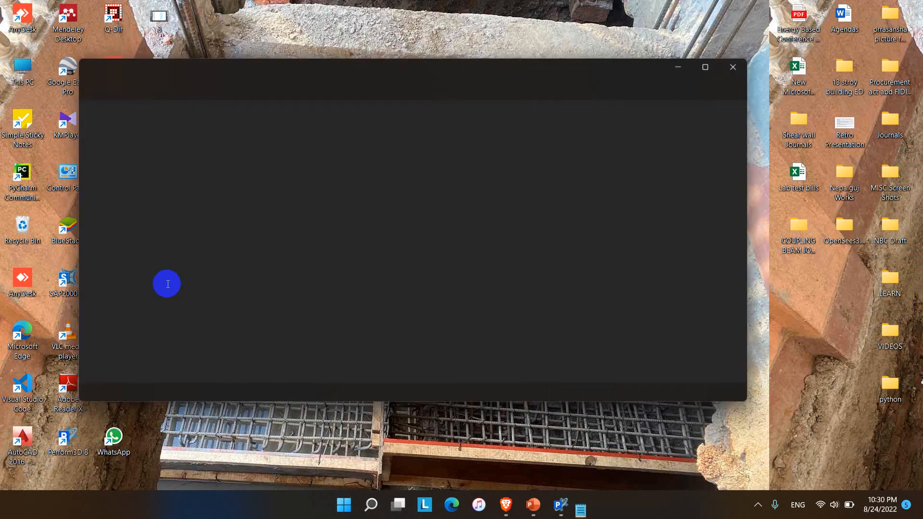
key("ctrl+a")
key("ctrl+c")
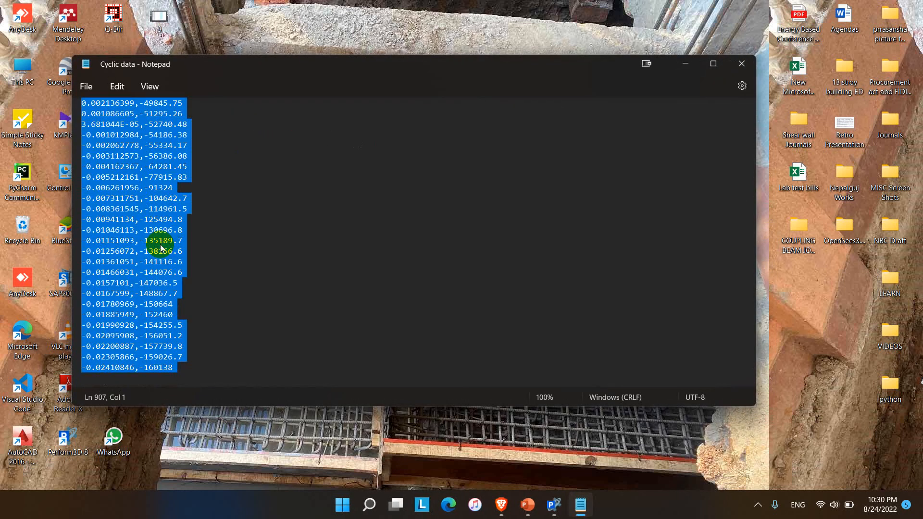
left_click(742, 63)
- Open the New Microsoft Excel Worksheet workbook from the desktop and paste the copied data at A1 of a new sheet
double_click(797, 72)
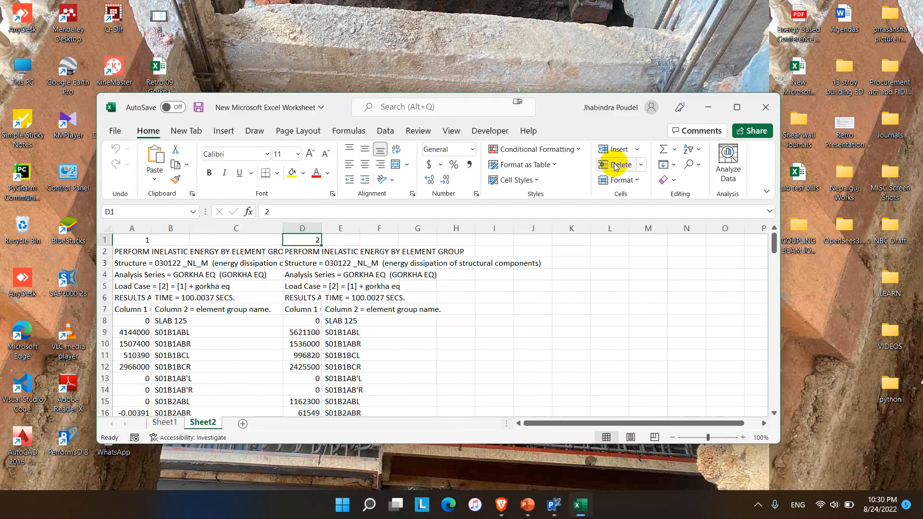
left_click(243, 423)
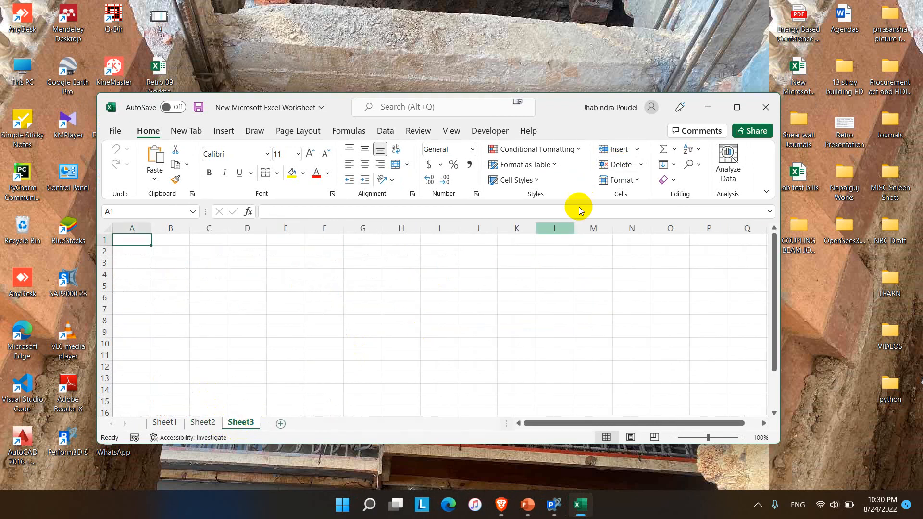
left_click(736, 108)
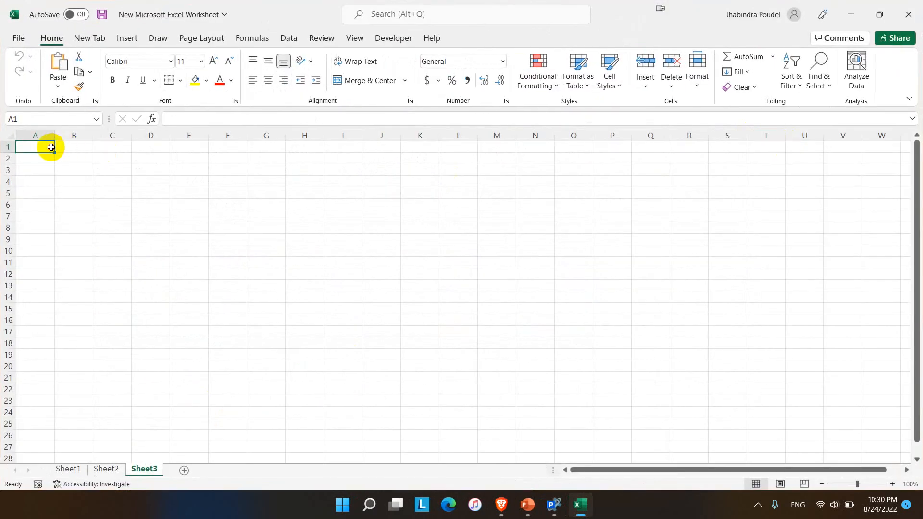
key("ctrl+v")
left_click(179, 239)
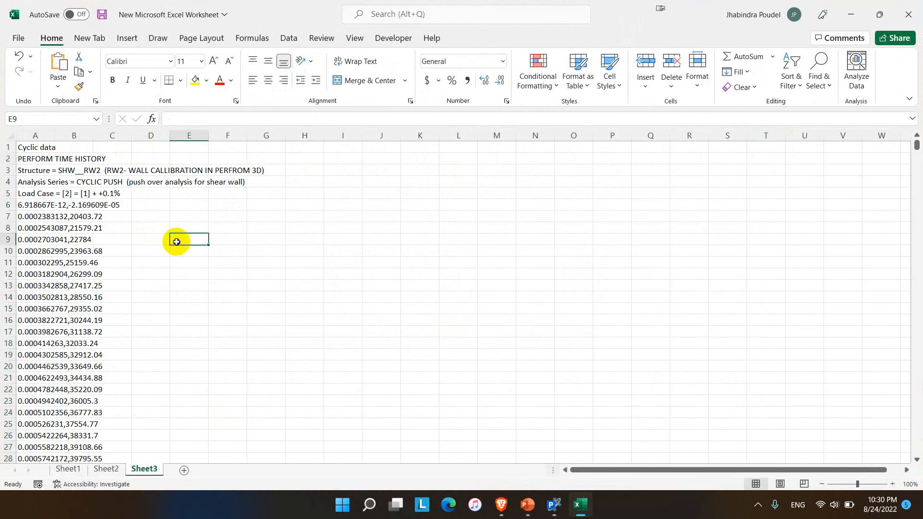
- Split column A into separate columns with Text to Columns, using only the comma as delimiter and General format
left_click(28, 206)
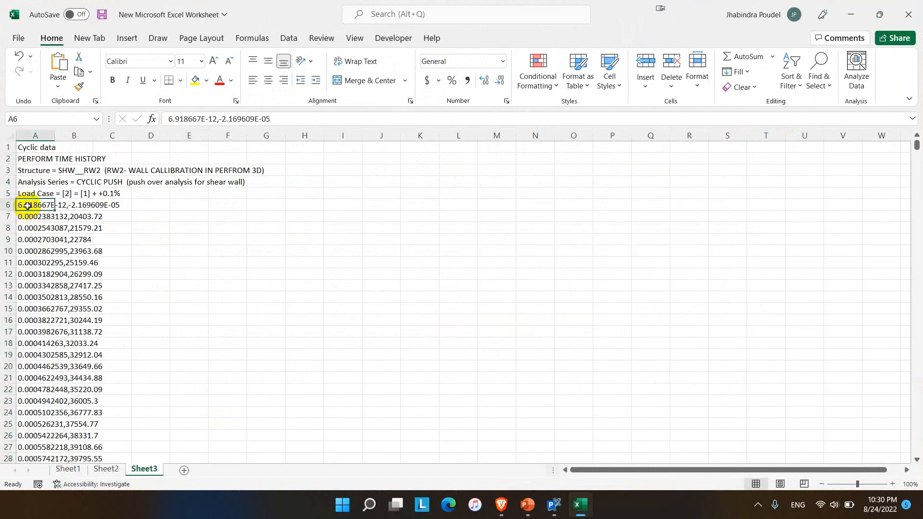
left_click(30, 136)
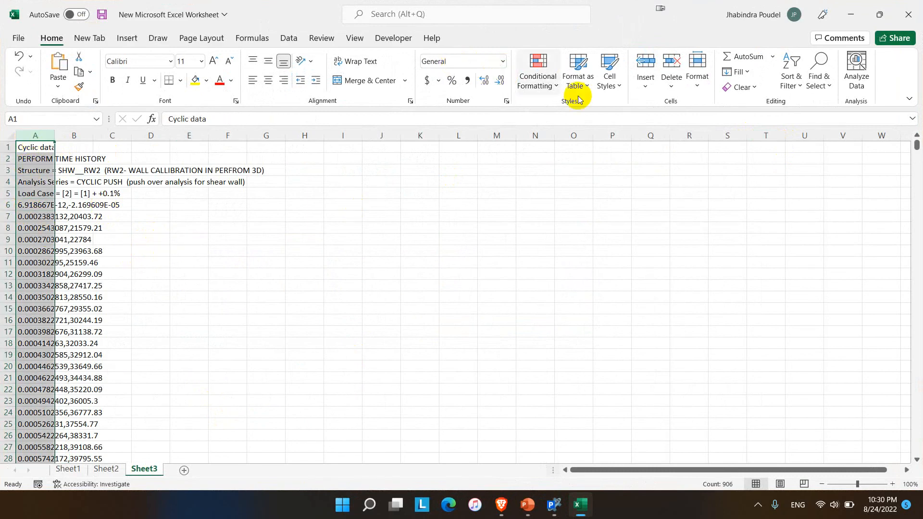
left_click(287, 39)
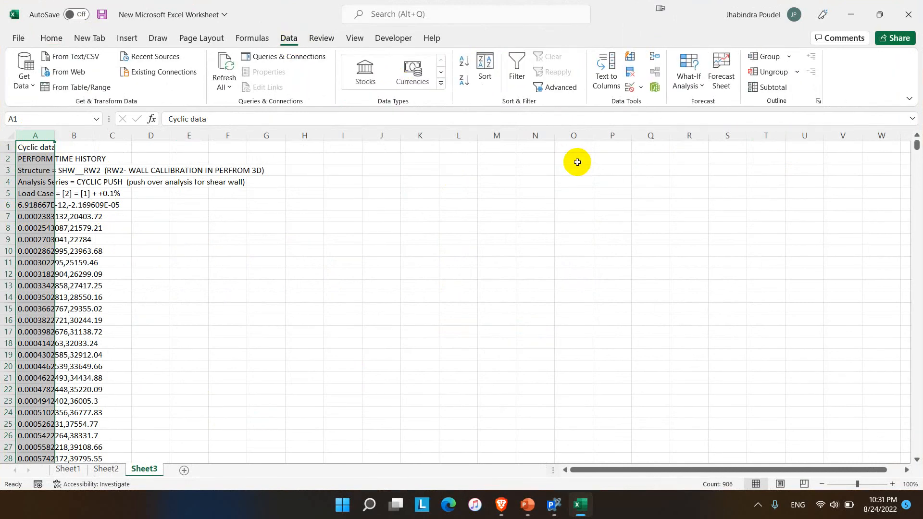
left_click(607, 79)
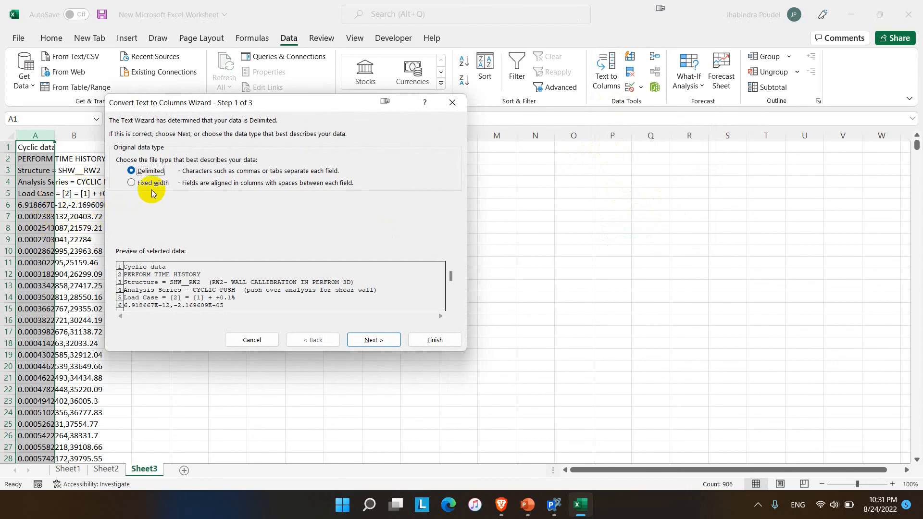
left_click(371, 339)
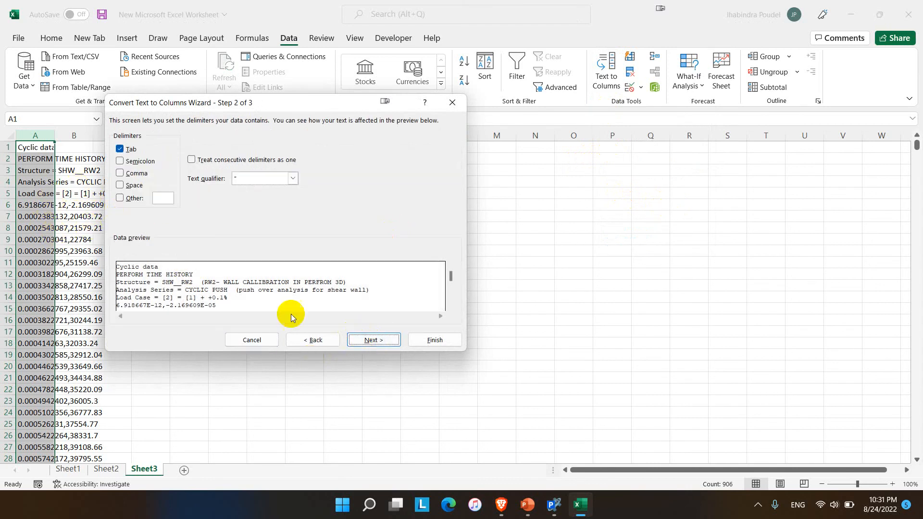
left_click(120, 173)
left_click(119, 149)
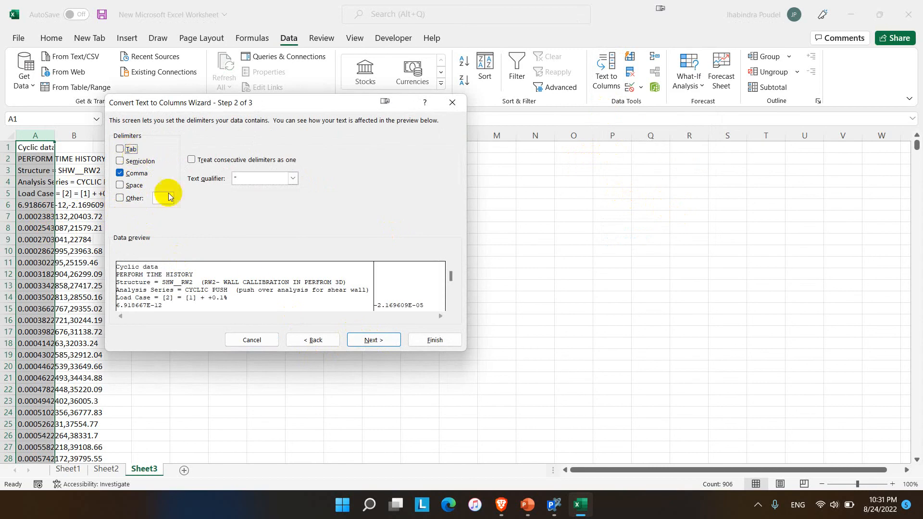
left_click(364, 340)
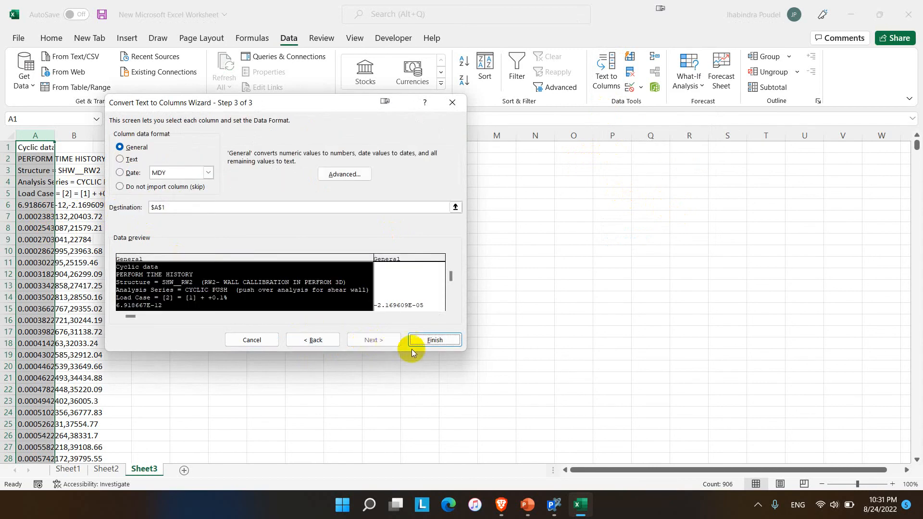
left_click(434, 340)
left_click(228, 332)
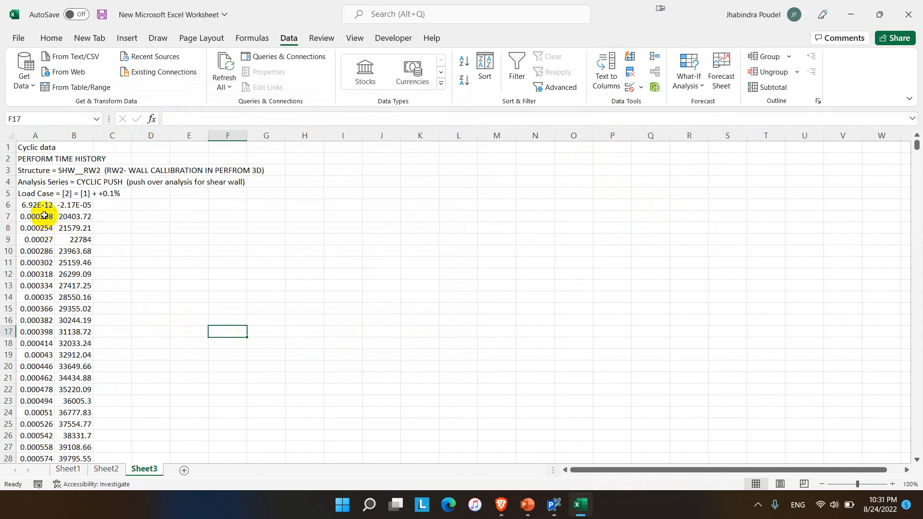
left_click(133, 228)
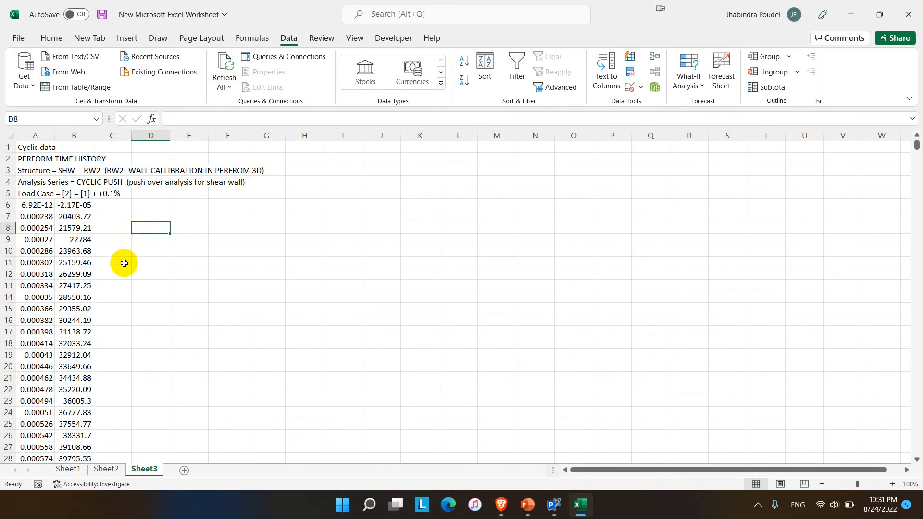
left_click(32, 204)
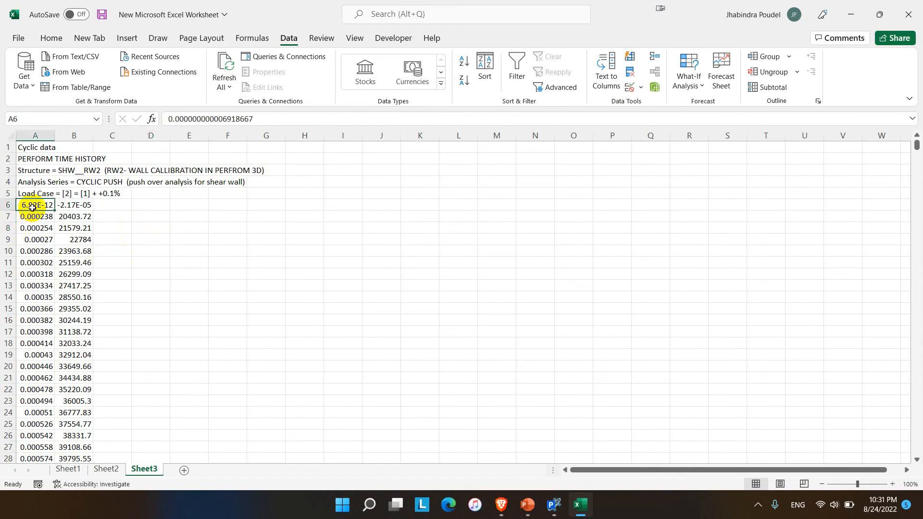
left_click(75, 206)
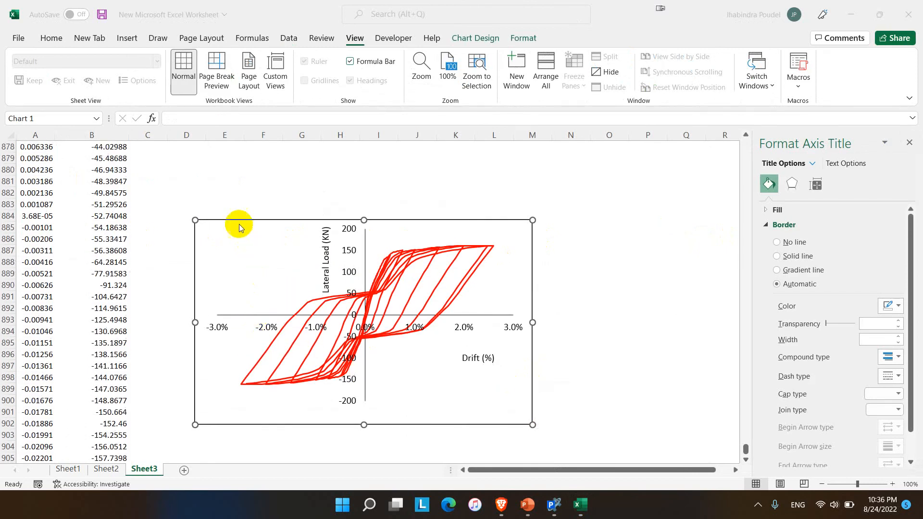
left_click(222, 192)
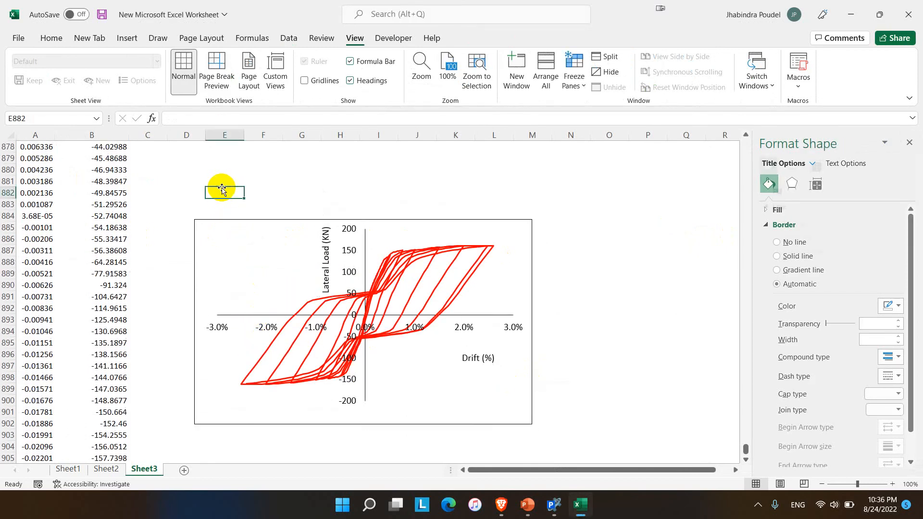